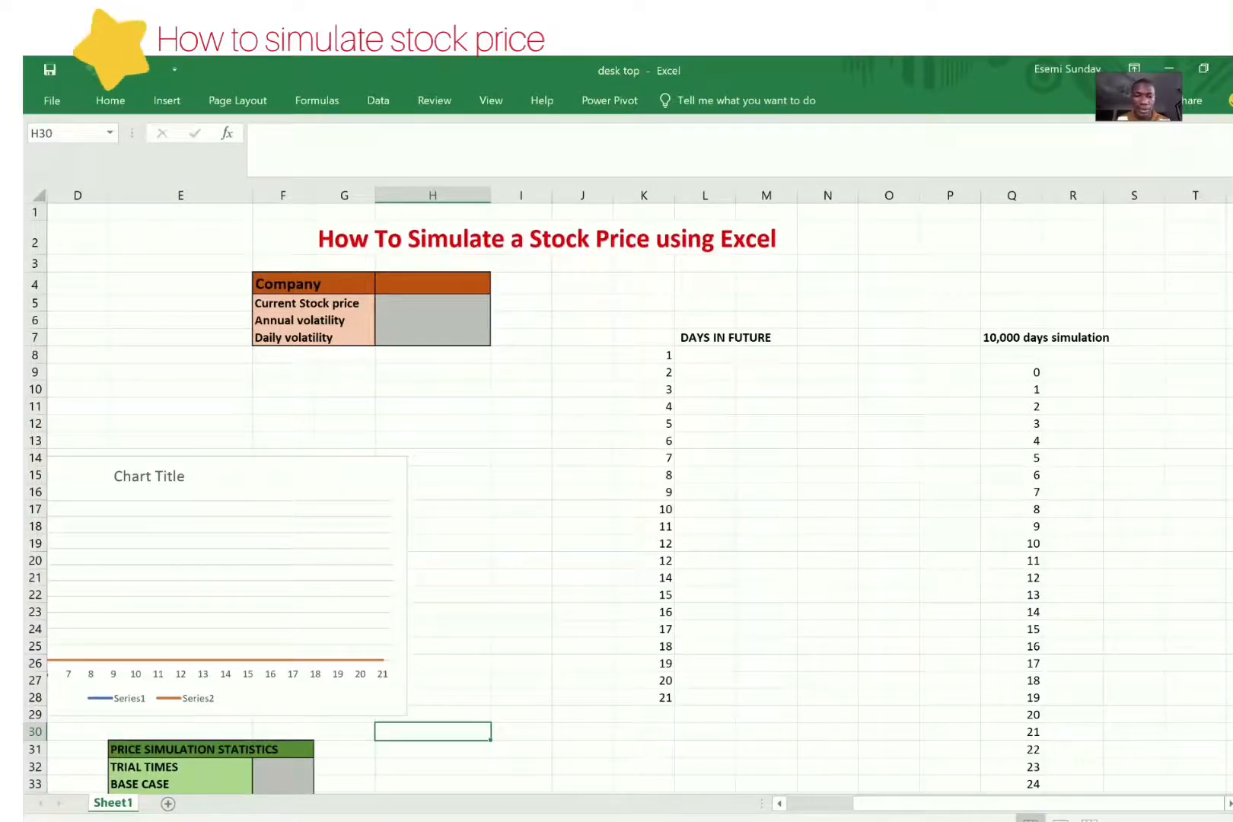
Step: Check Dangote Cement's quote on the Bloomberg page in the browser, return to Excel and enter DANGCEM as the company in H4
click(518, 821)
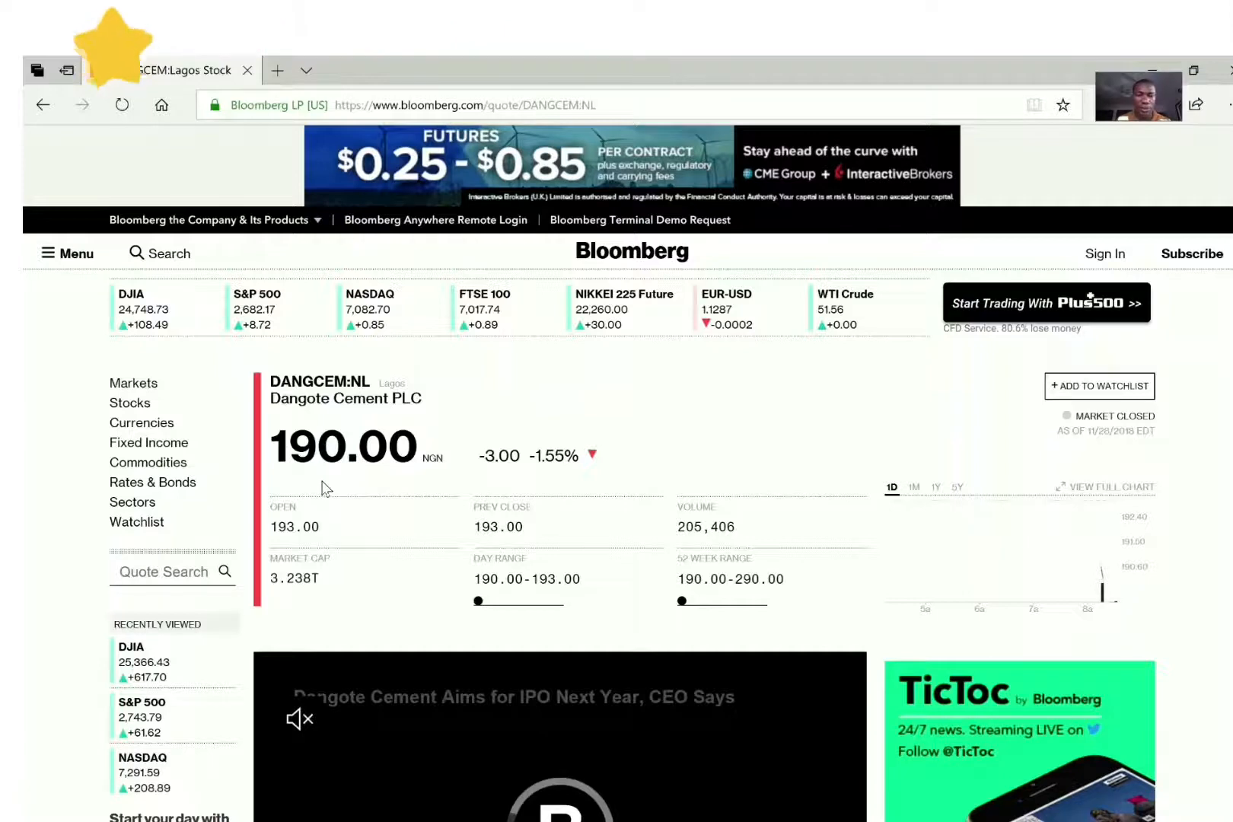
click(1145, 61)
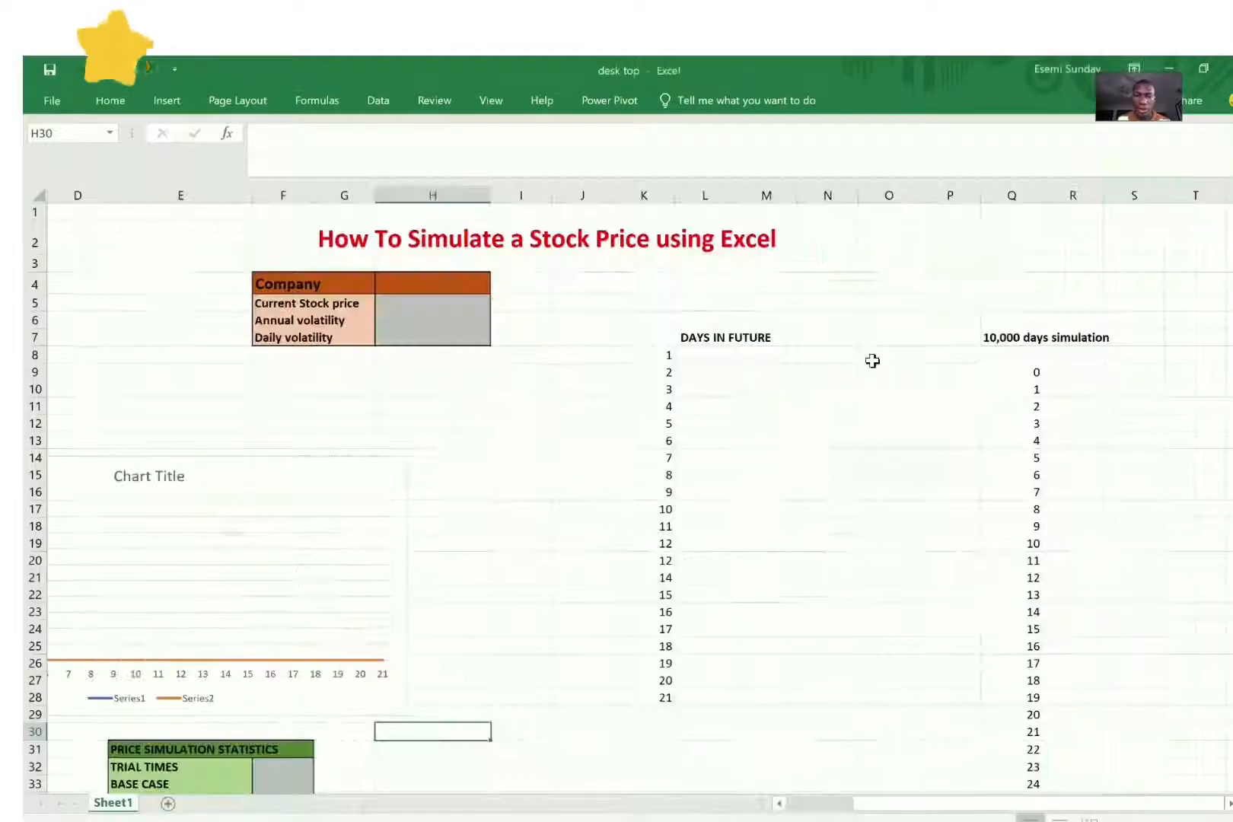
click(426, 278)
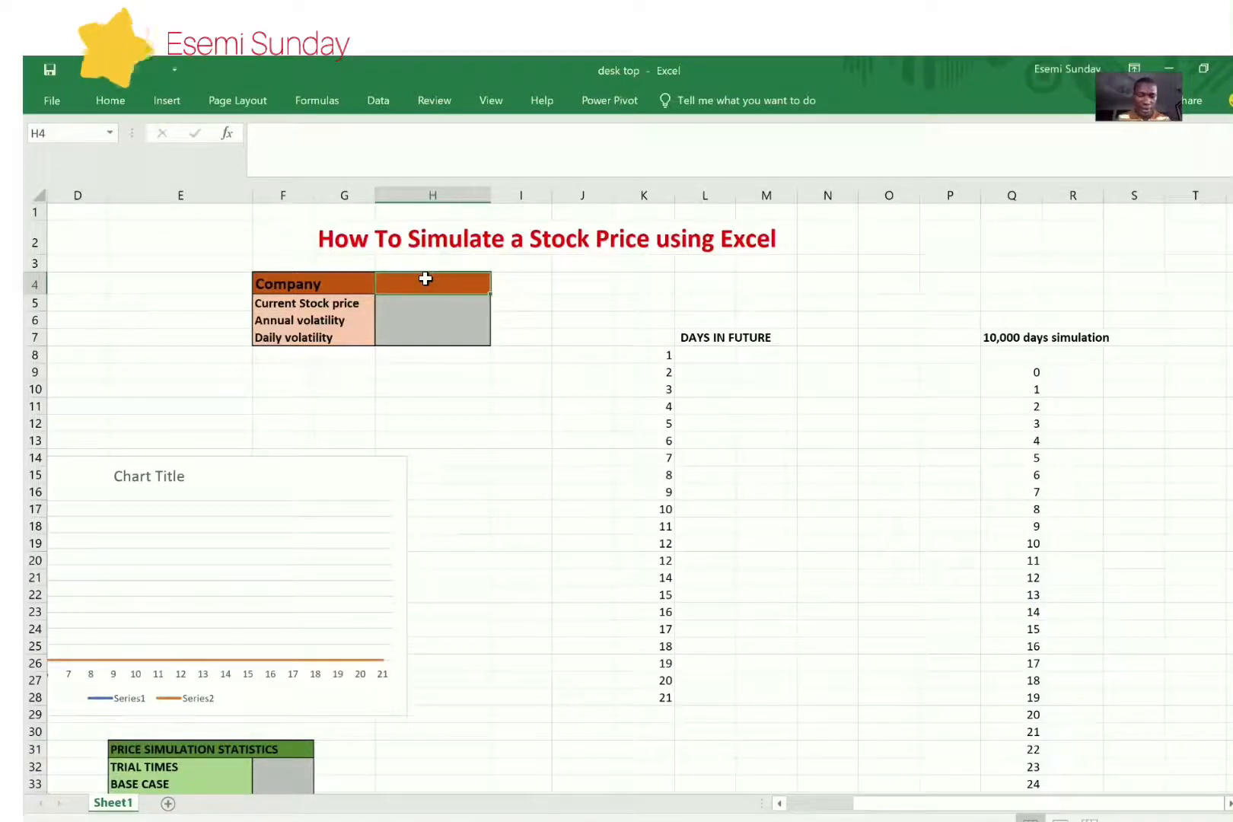
text(EM)
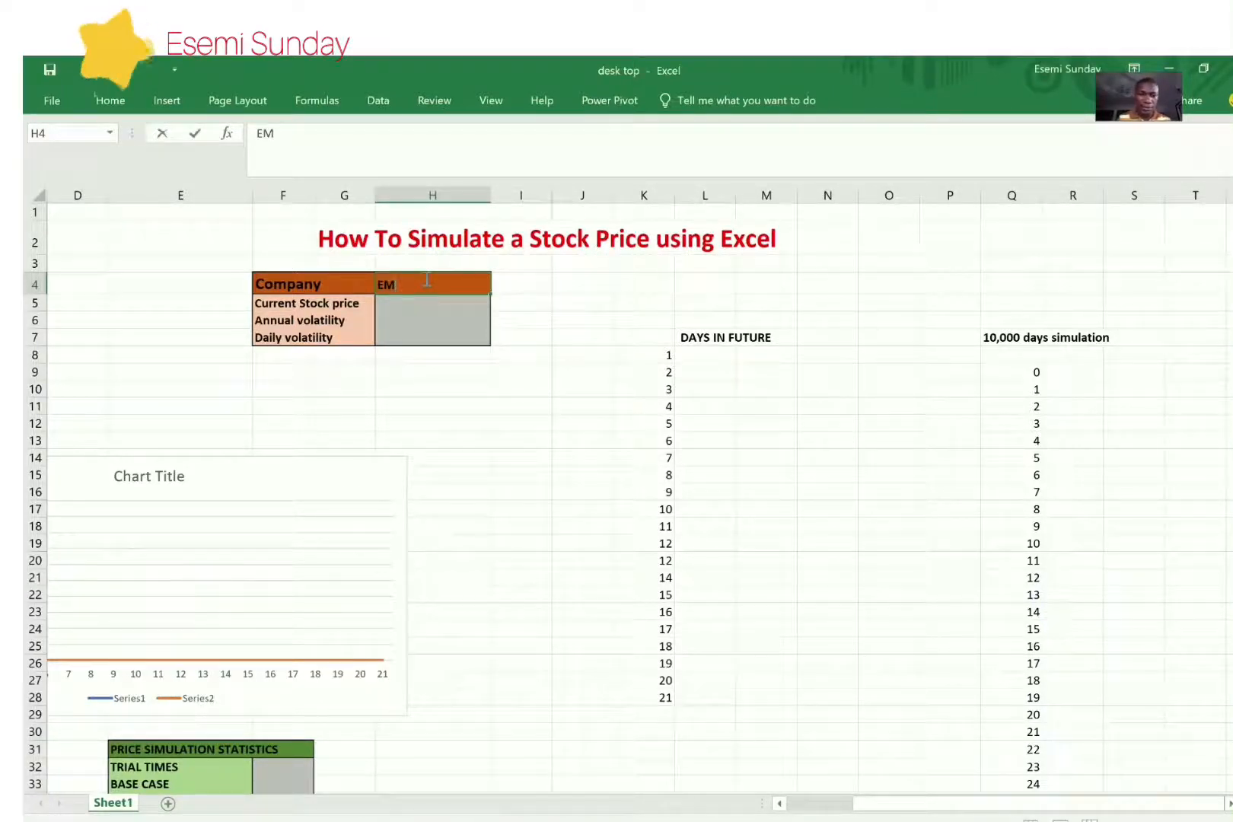
key(BackSpace)
key(BackSpace)
text(DA)
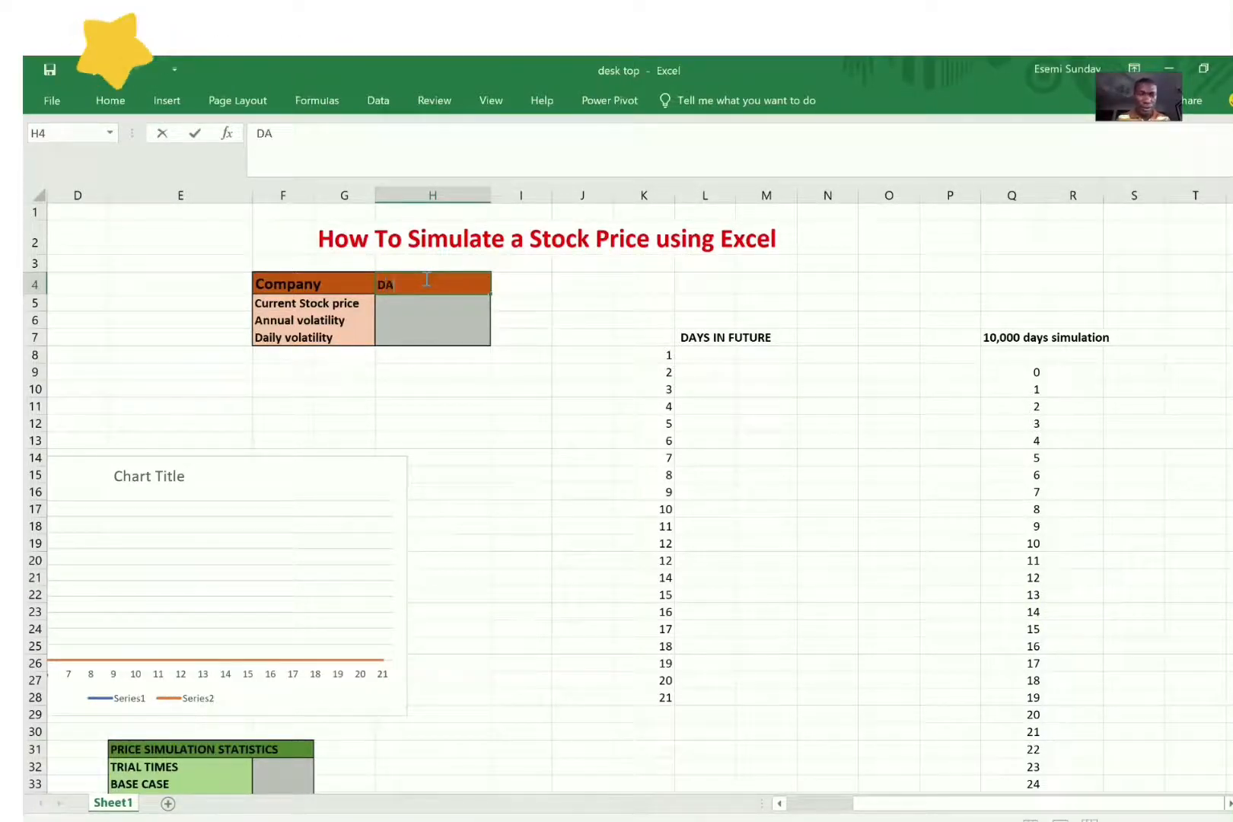
text(NGCEM)
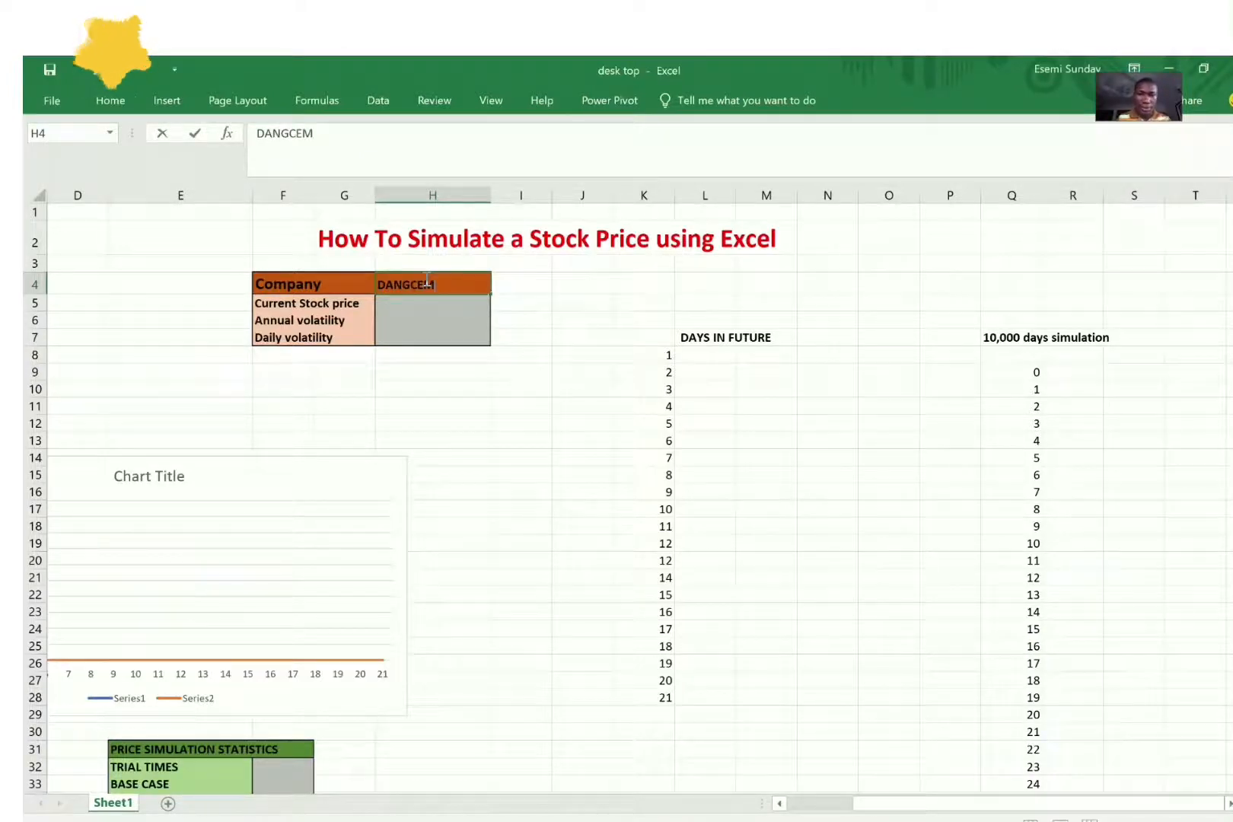
key(Return)
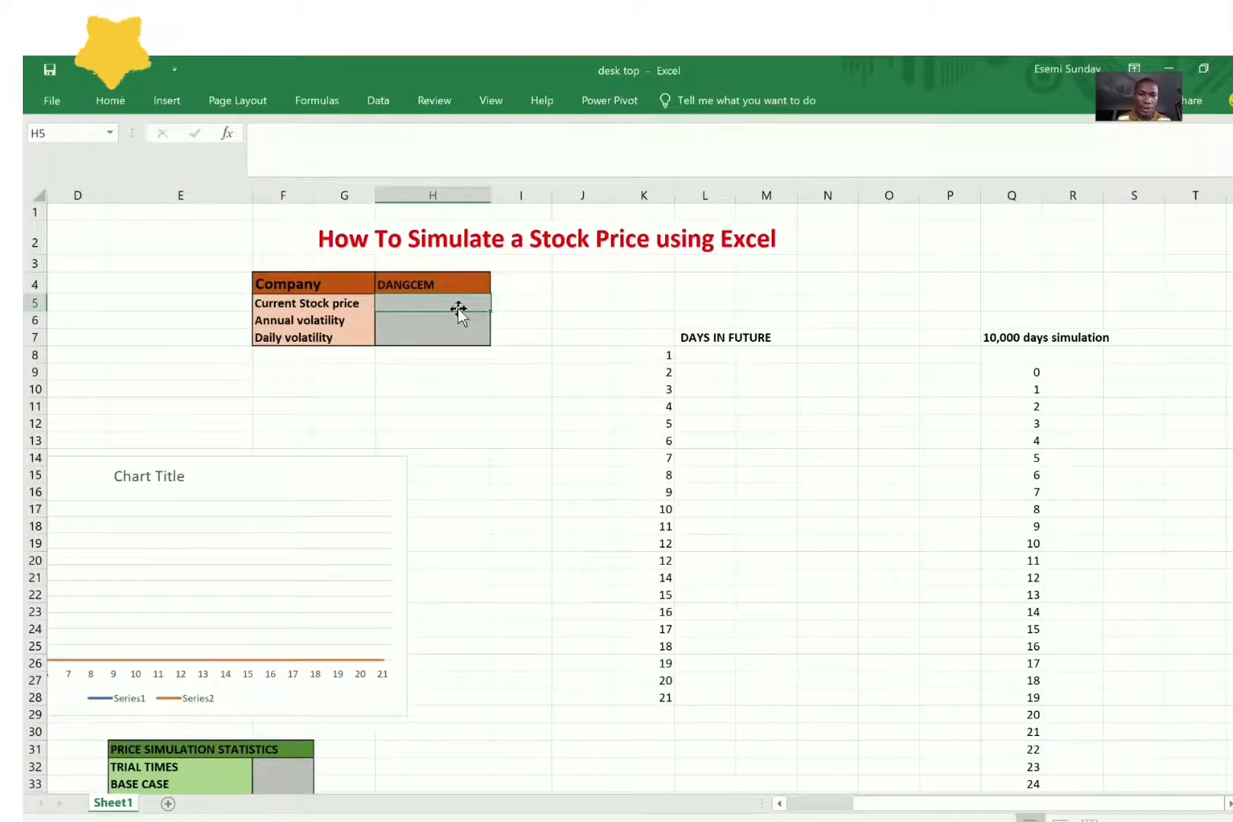
Step: Enter 190 as the current stock price in H5 and 30% as the annual volatility in H6
text(190)
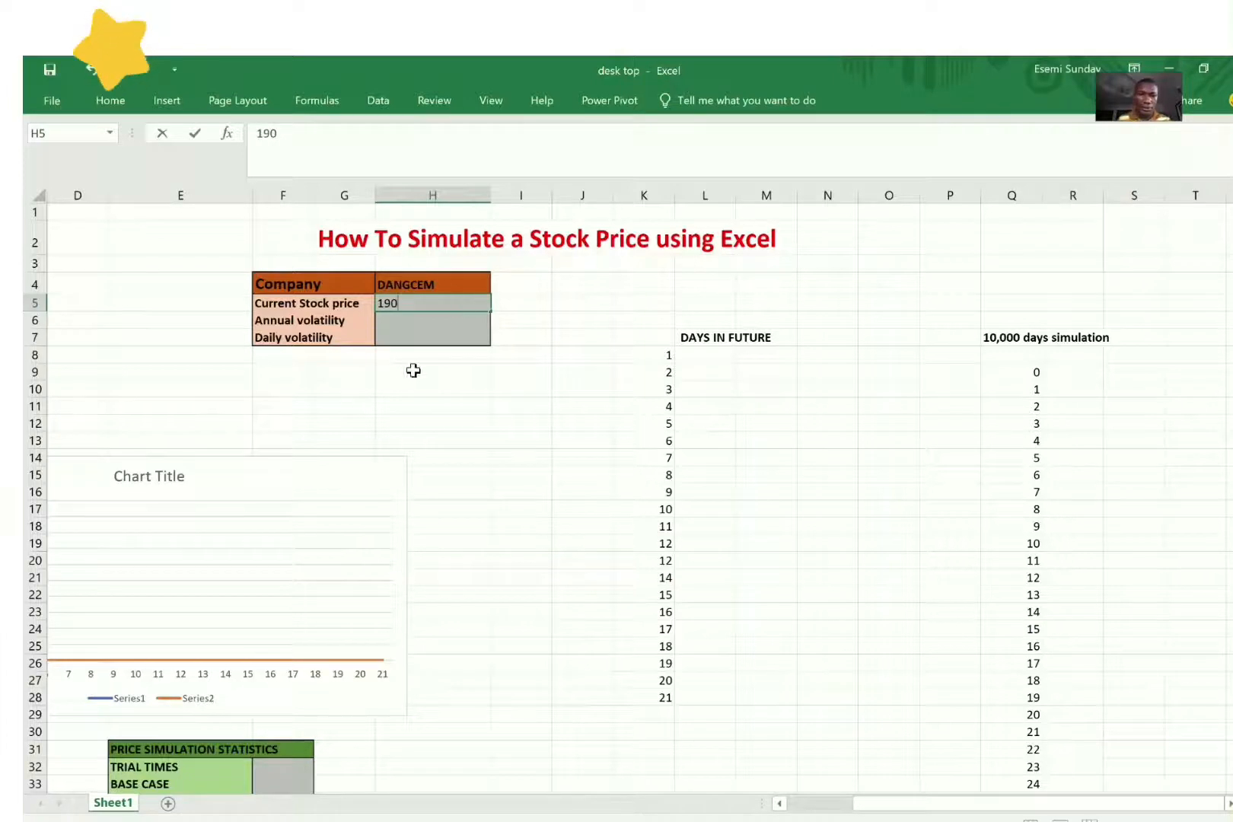
click(419, 319)
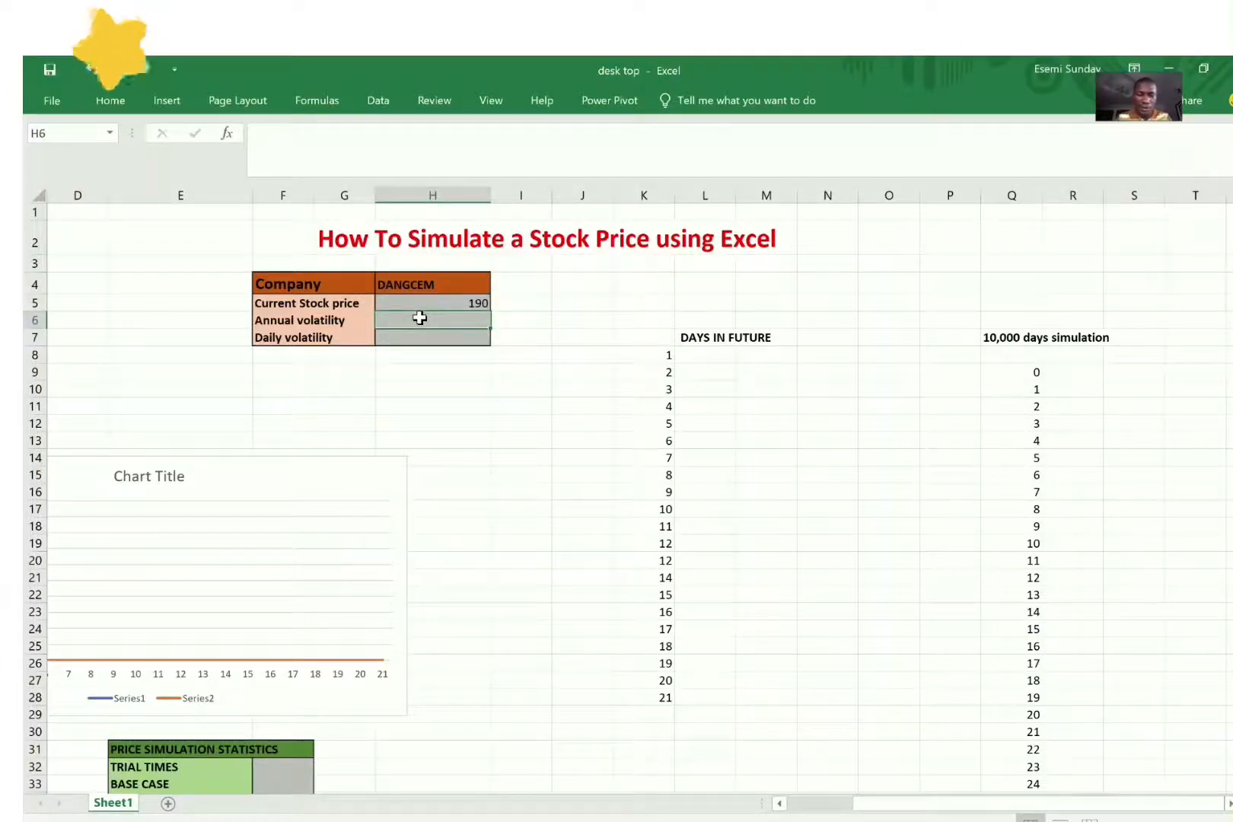
text(30%)
key(Return)
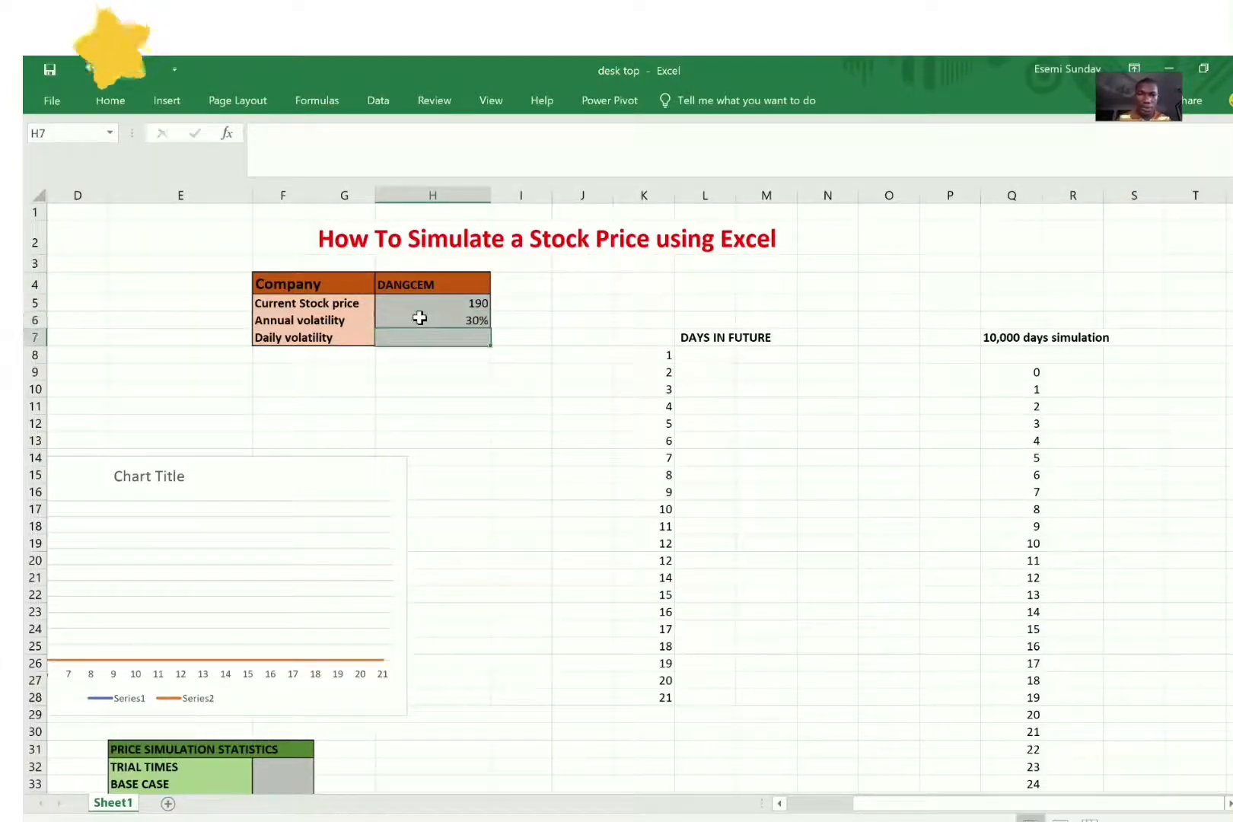
Step: Try to calculate the daily volatility in H7 with the formula =H6/sqt(21*12)
text(=)
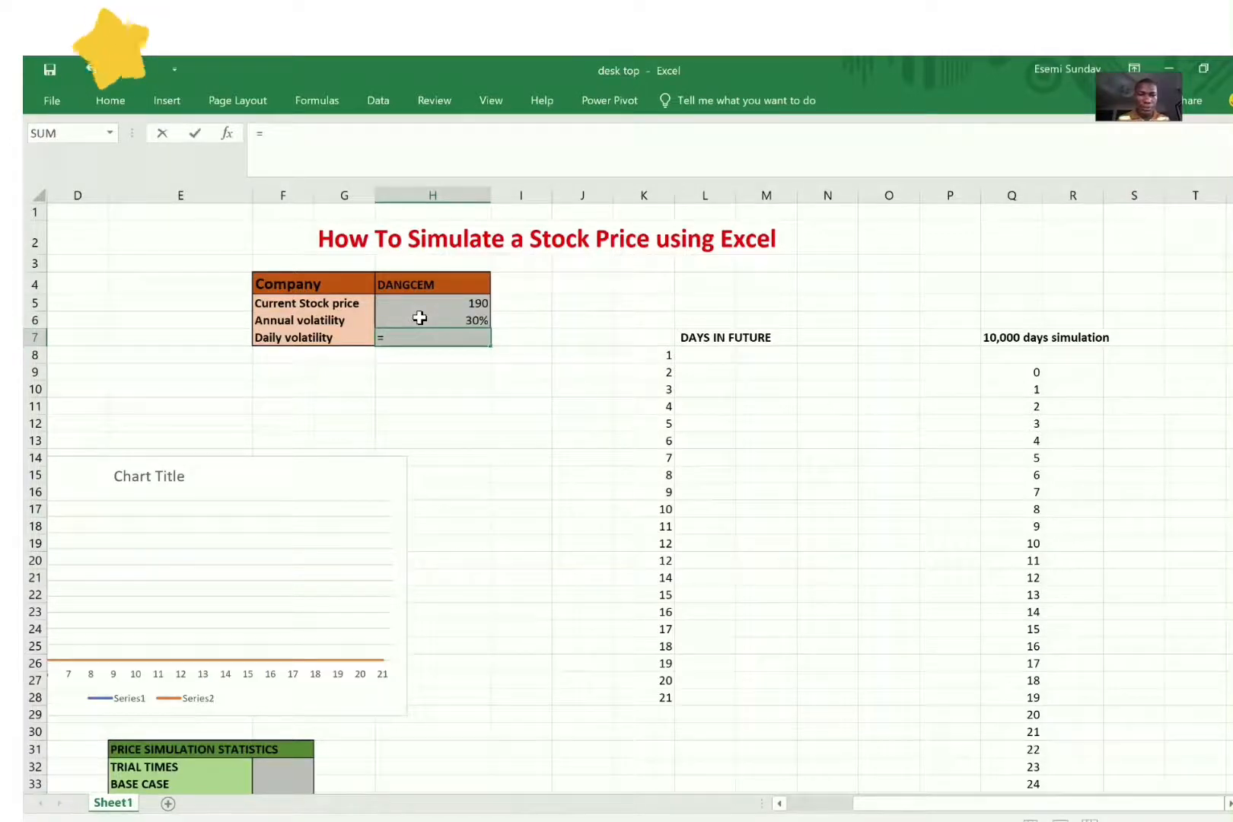
click(480, 318)
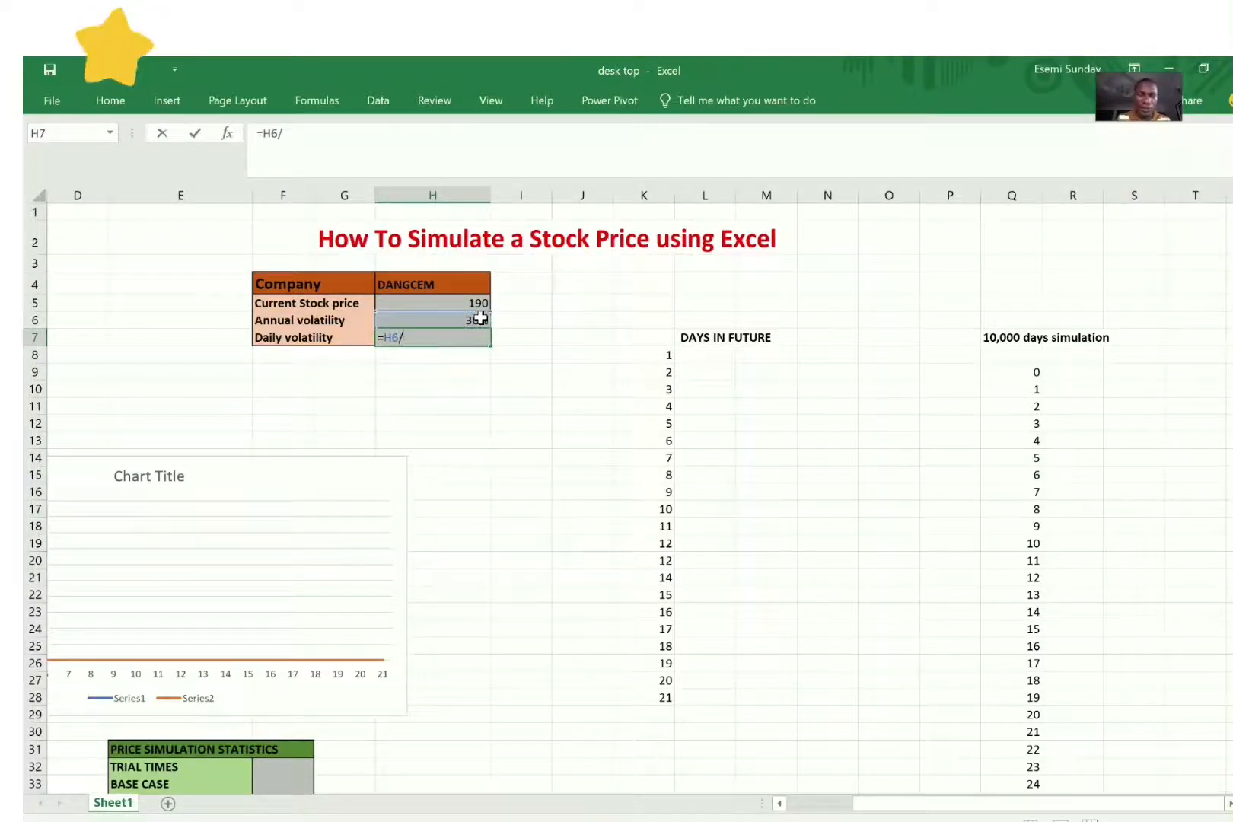
text(/sqt(21*12)
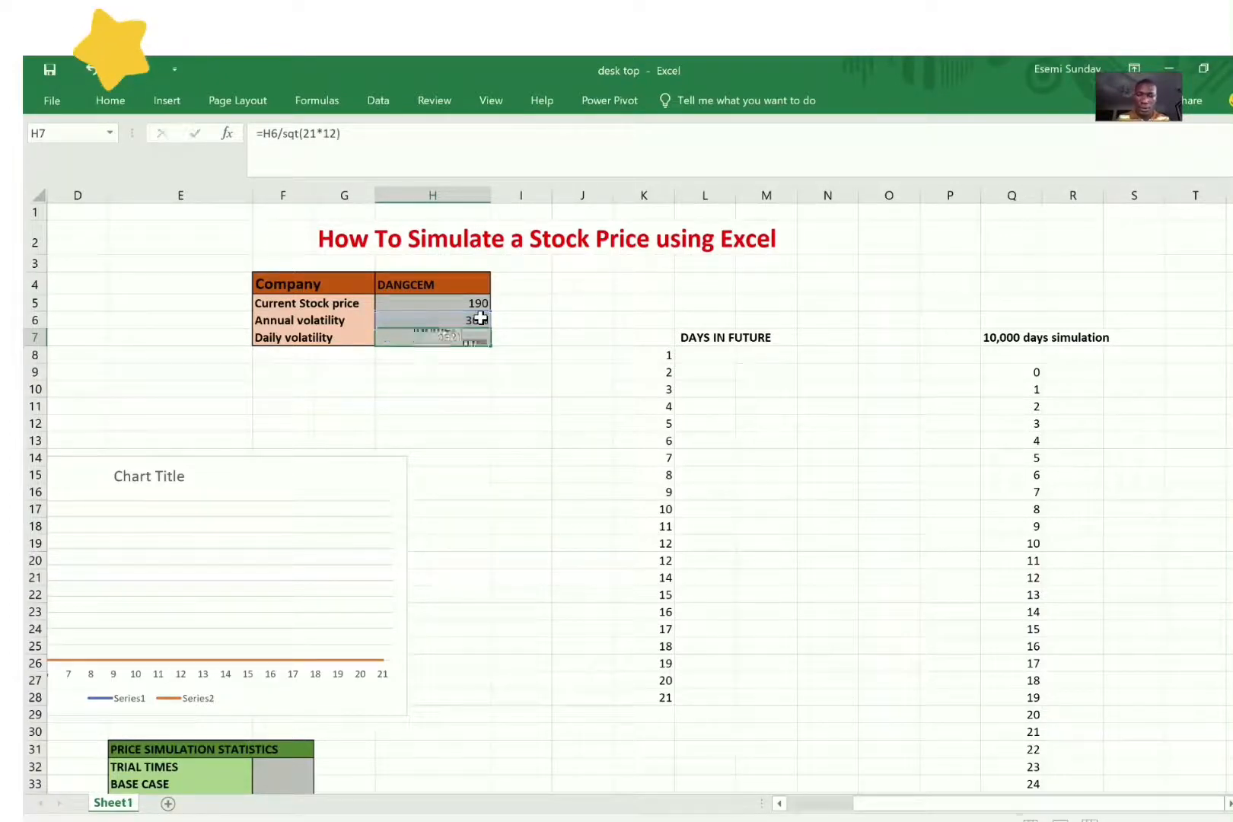
key(Return)
Step: Calculate the daily volatility in H7 with the formula =H6/SQRT(21*12)
click(466, 334)
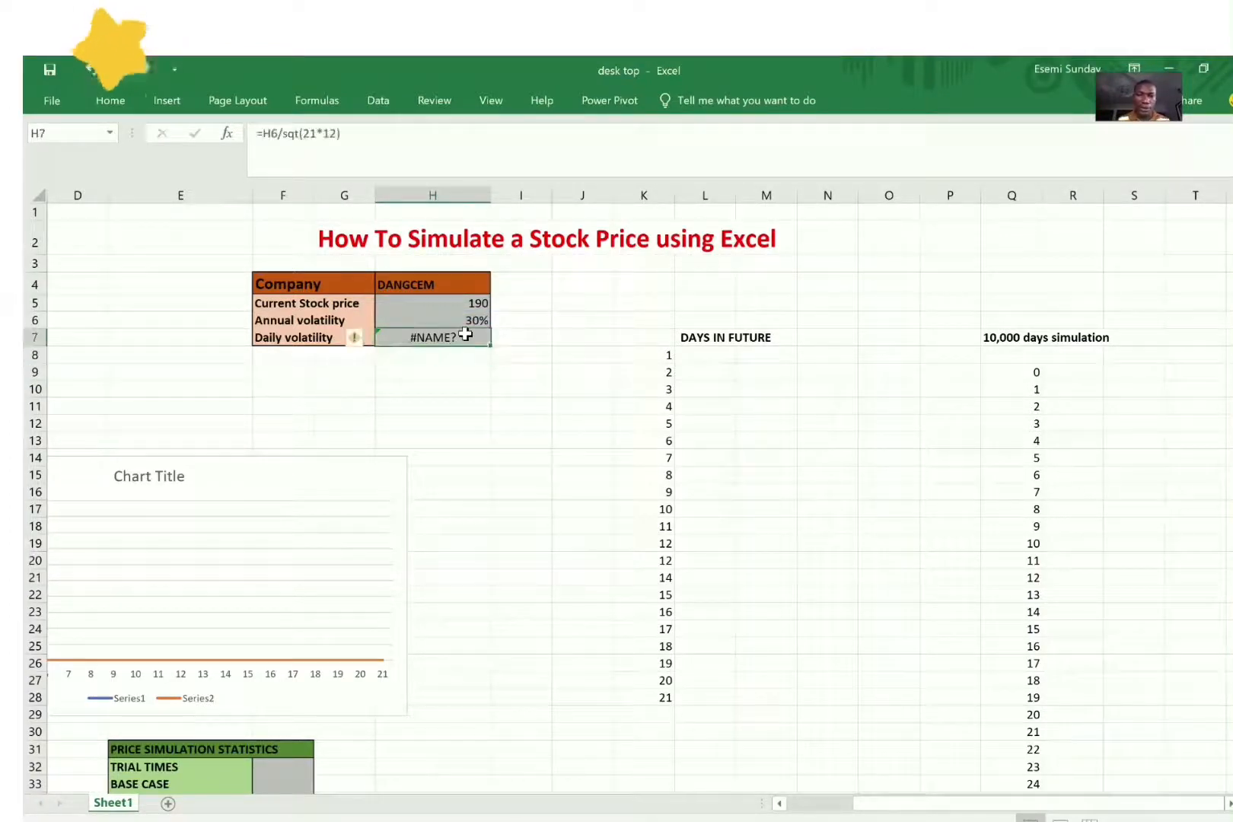
text(=)
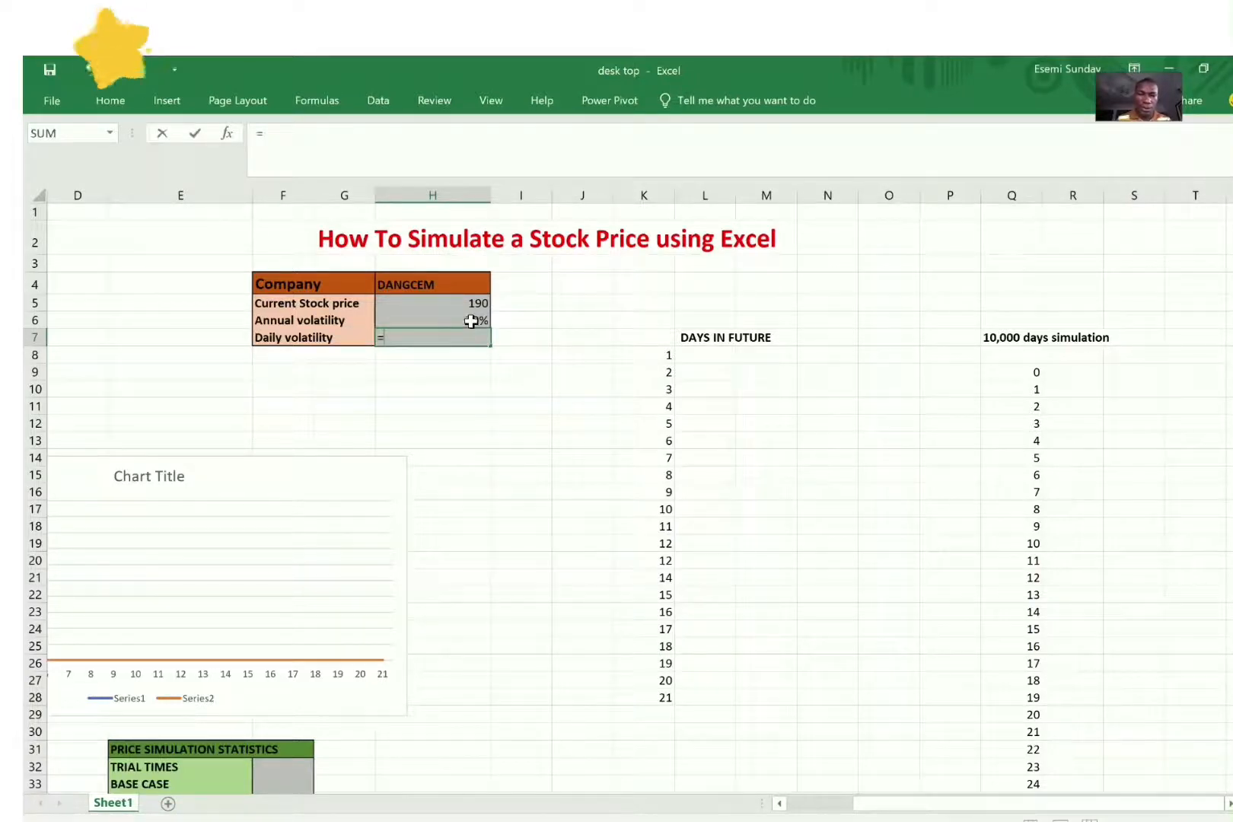
click(472, 321)
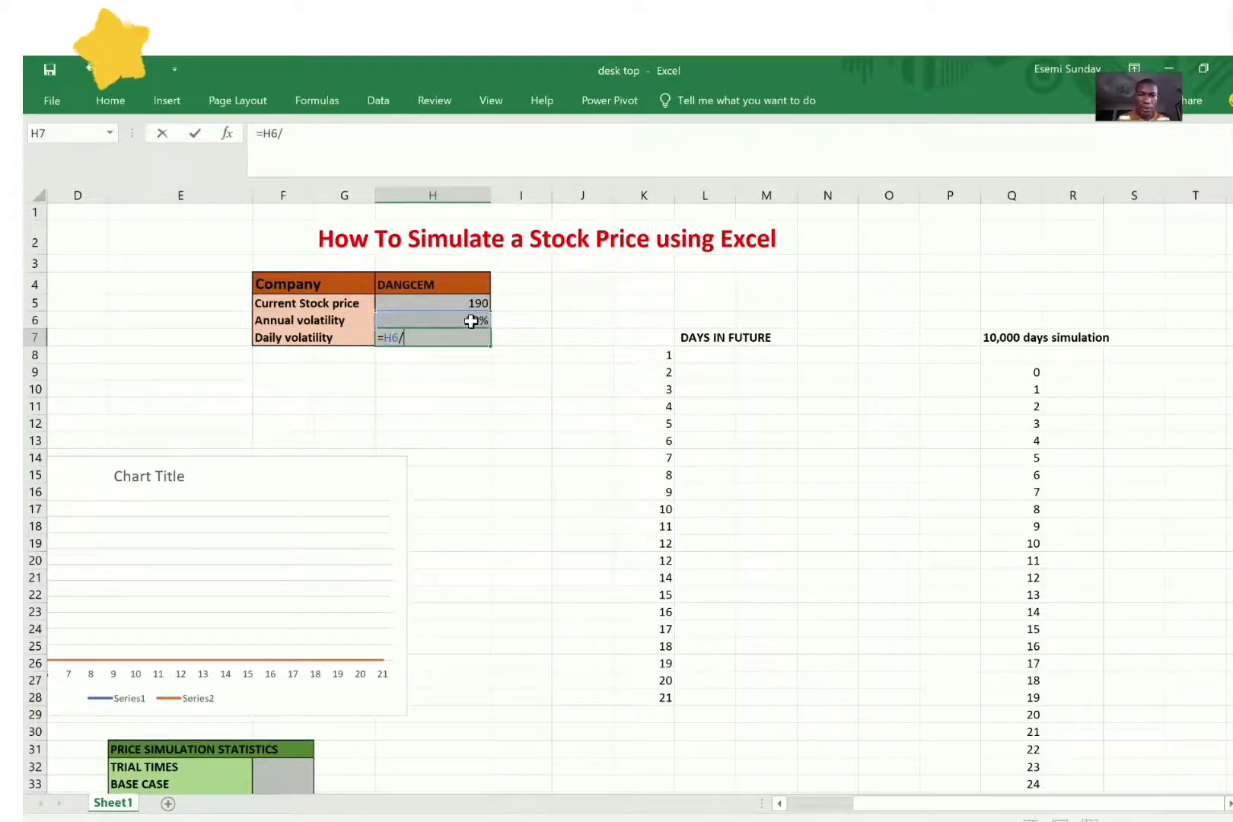
text(/sq)
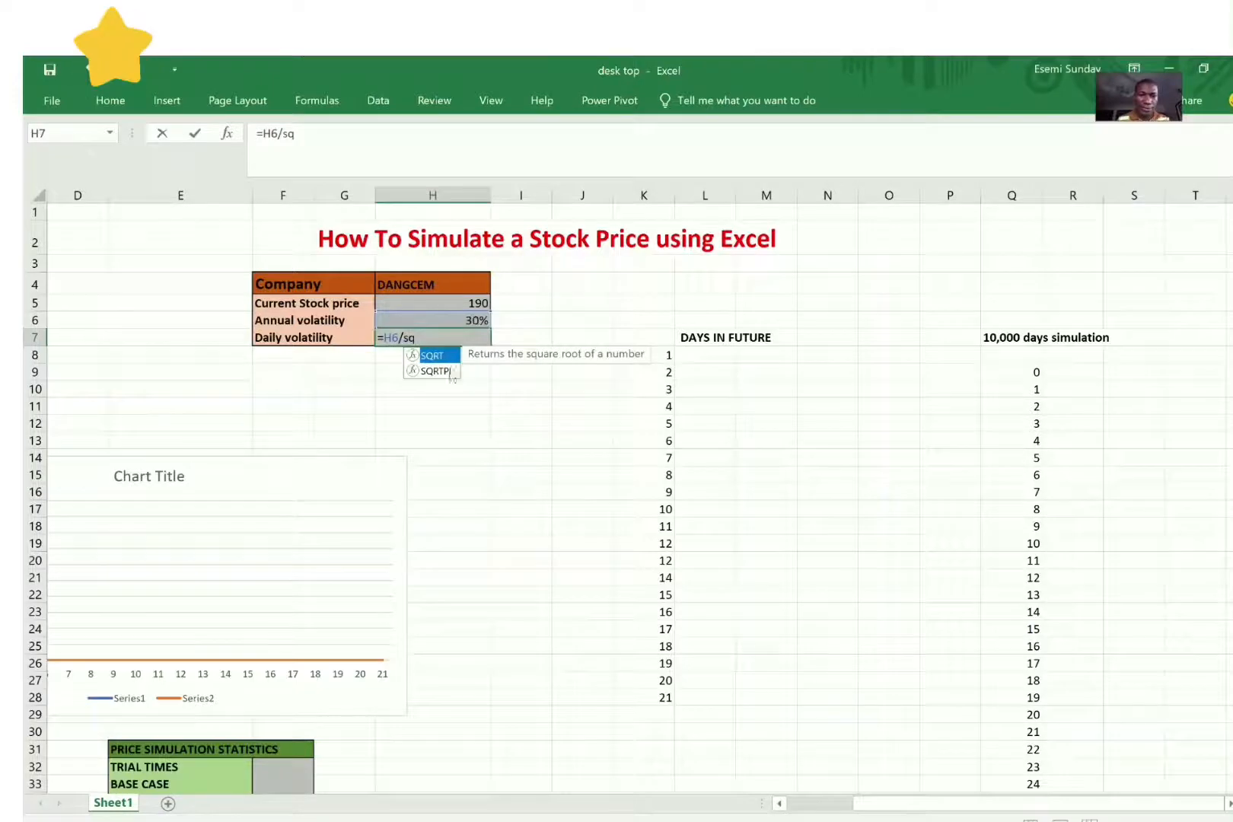
double_click(433, 356)
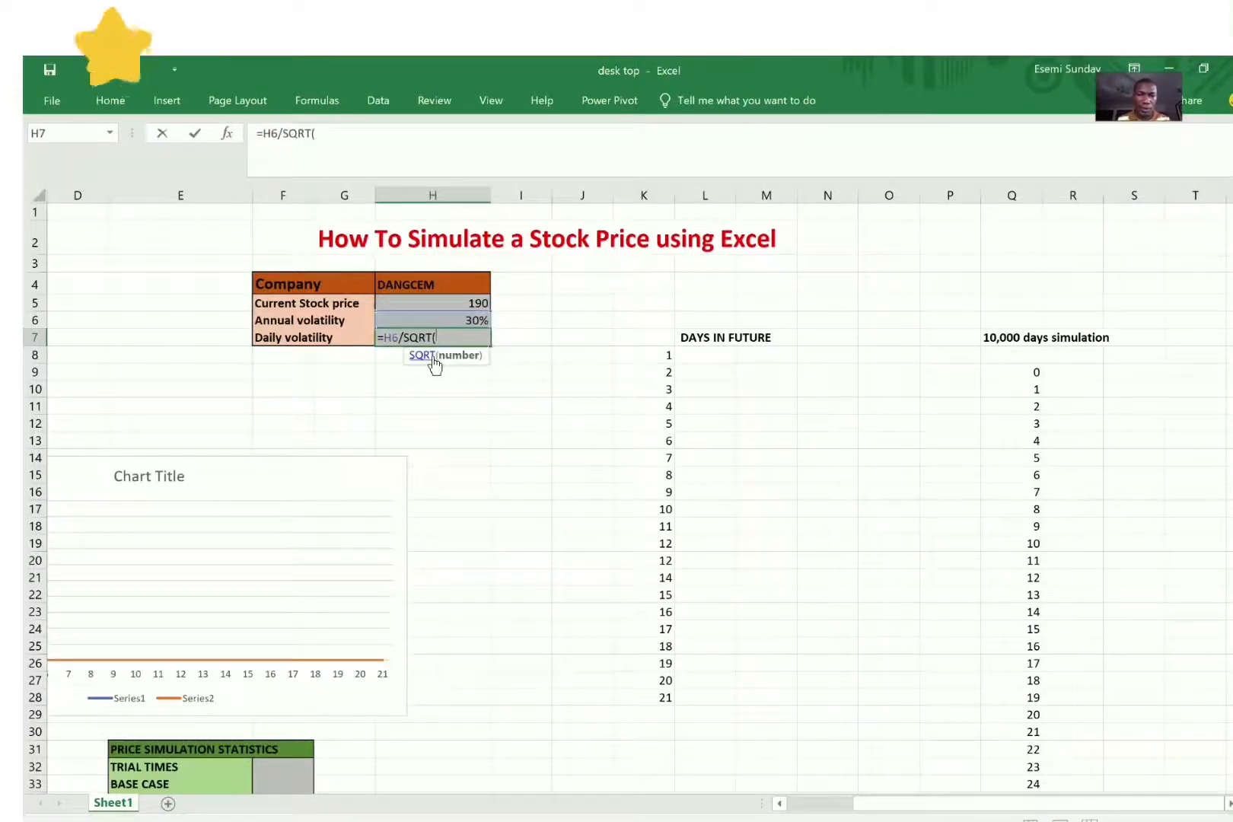
text(21*)
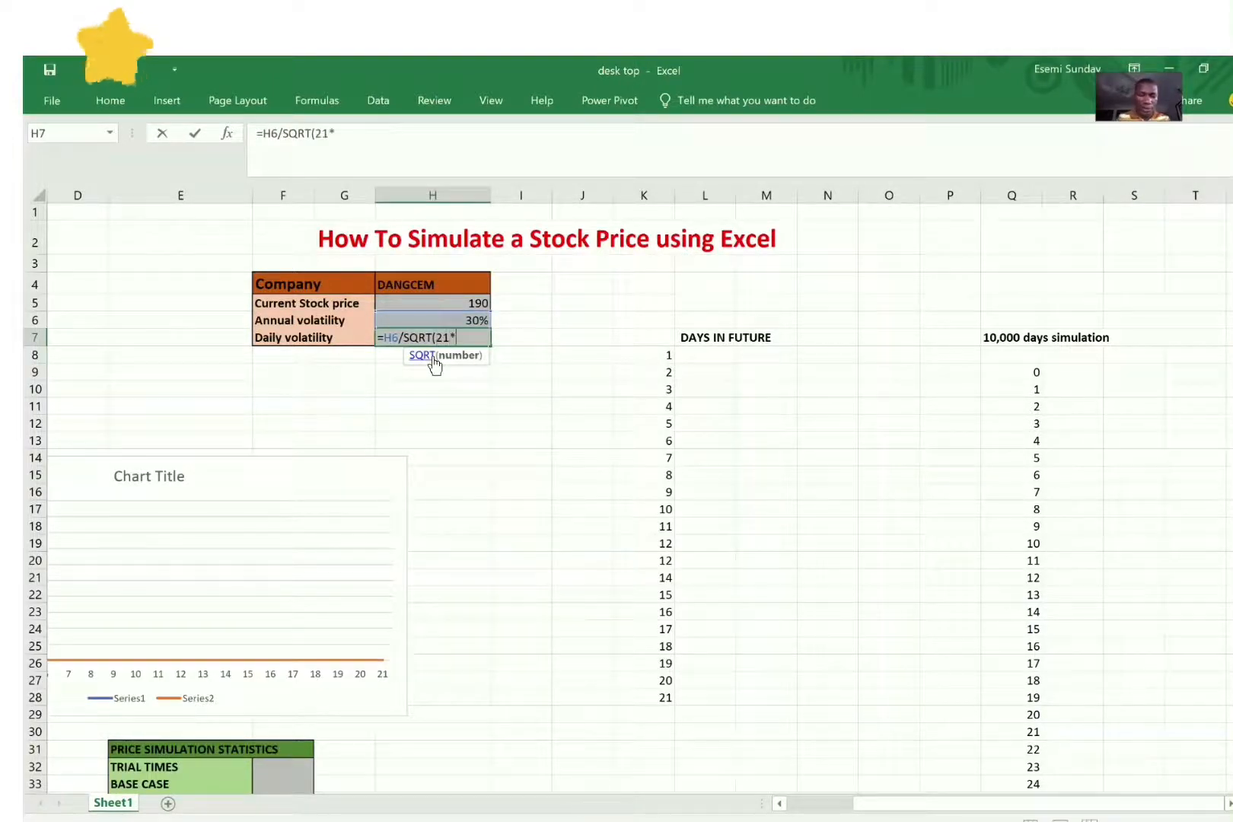
text(12)
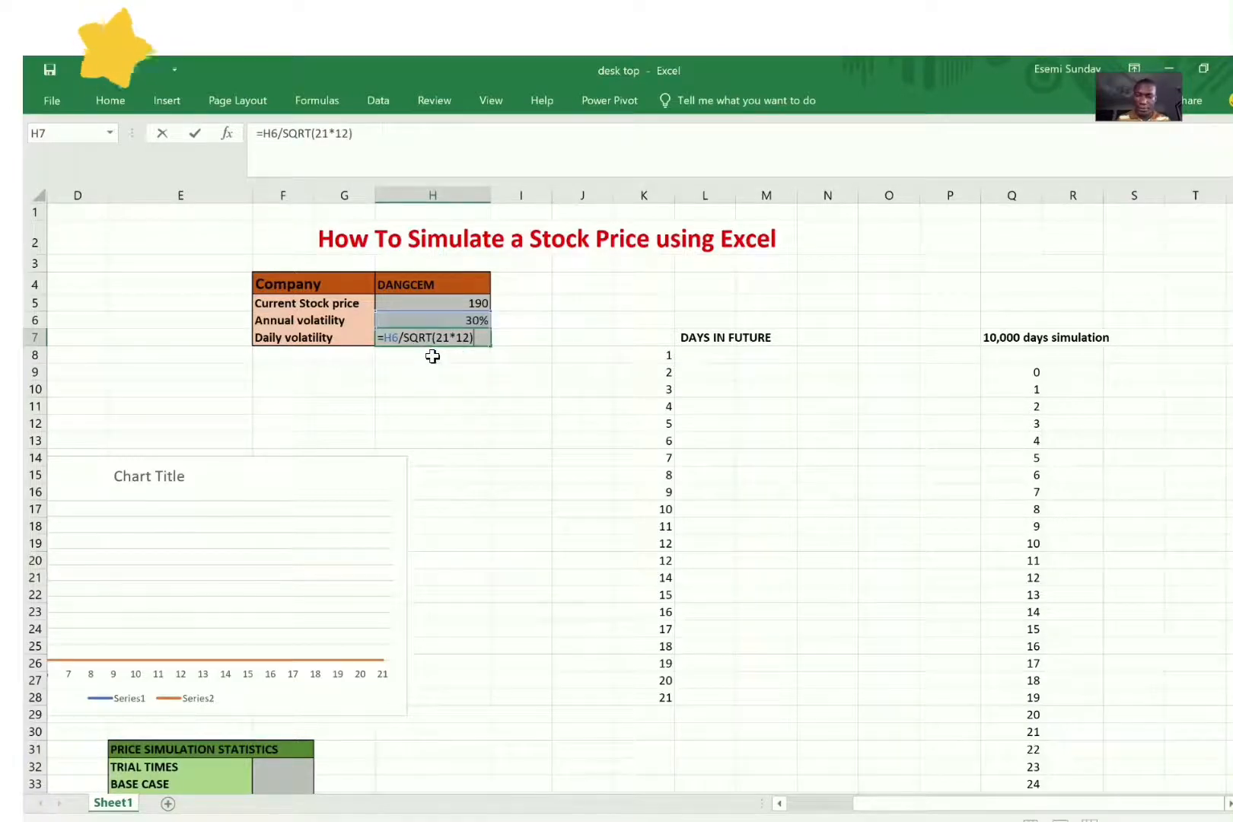
key(Return)
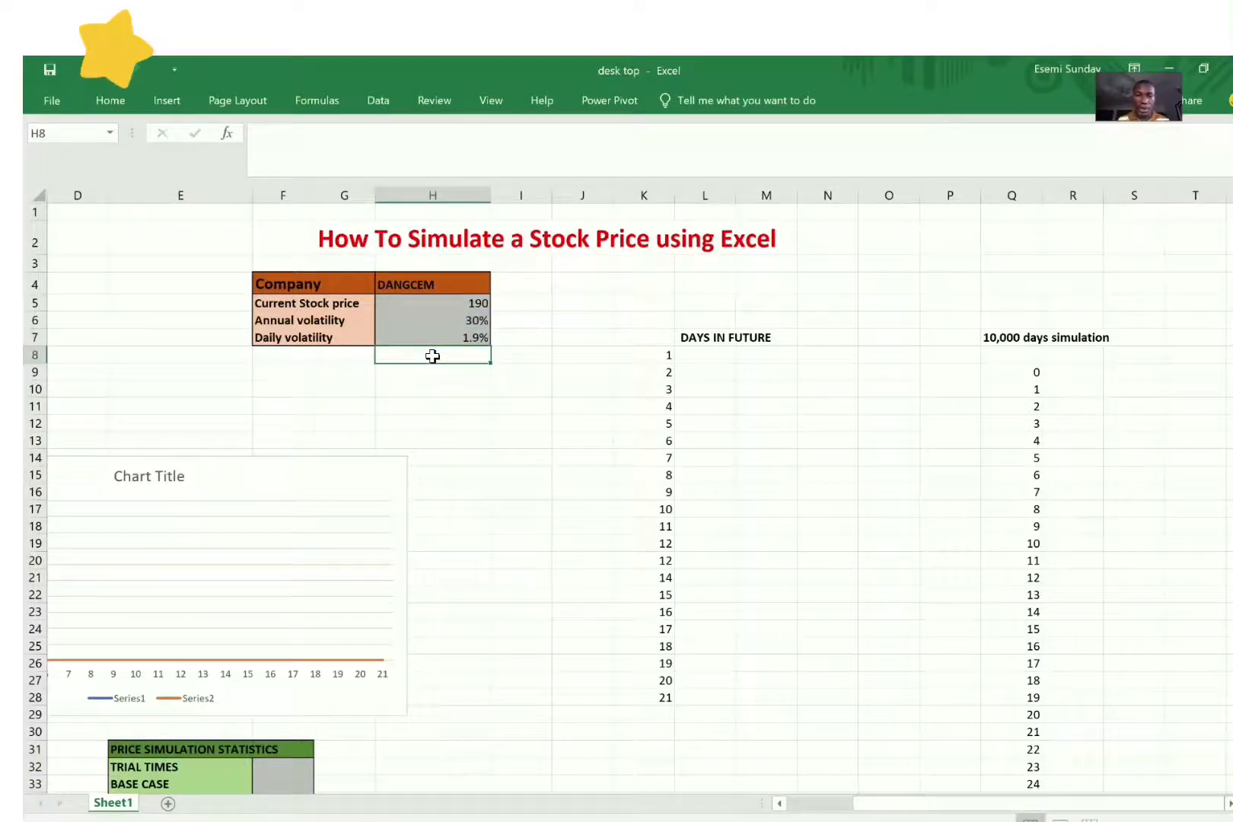
Step: Simulate the day 1 stock price in L8 with the formula =H5*(1+NORMINV(RAND(),0,H7))
click(712, 359)
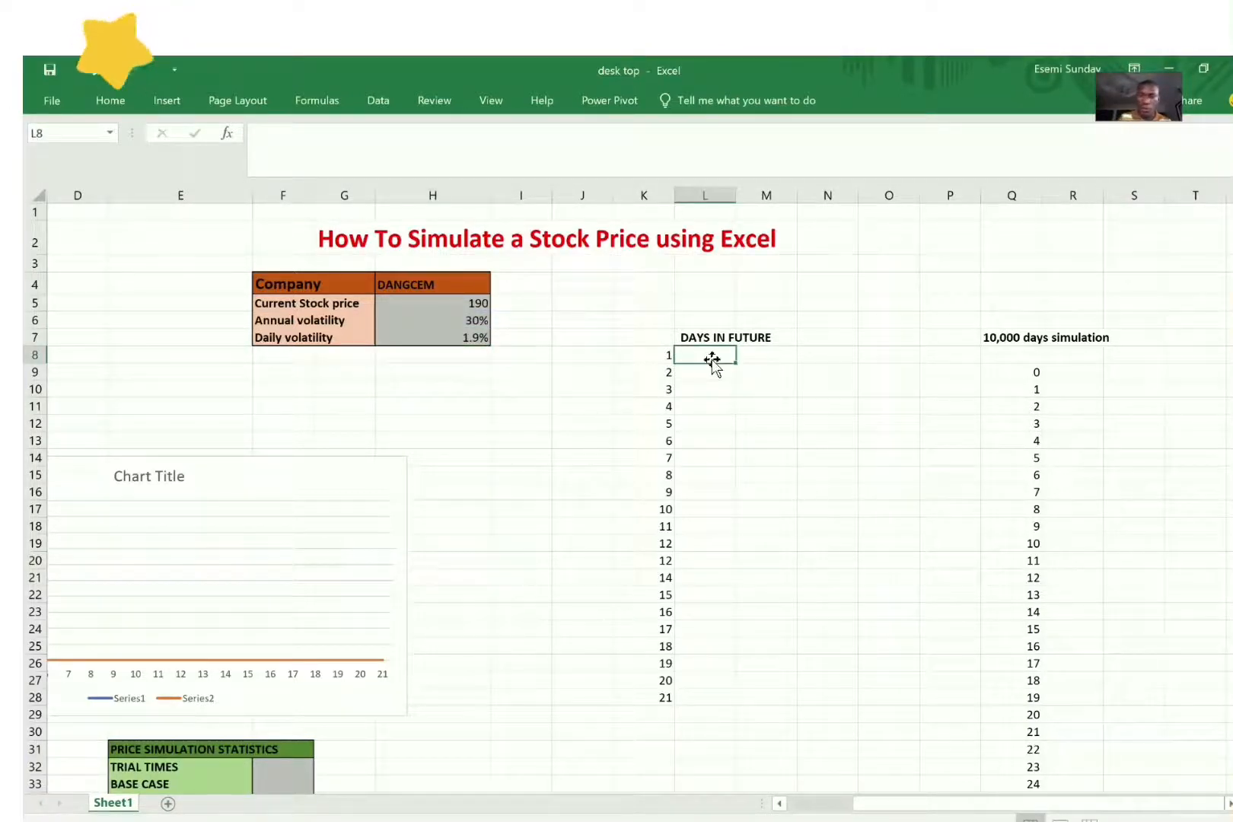
text(=)
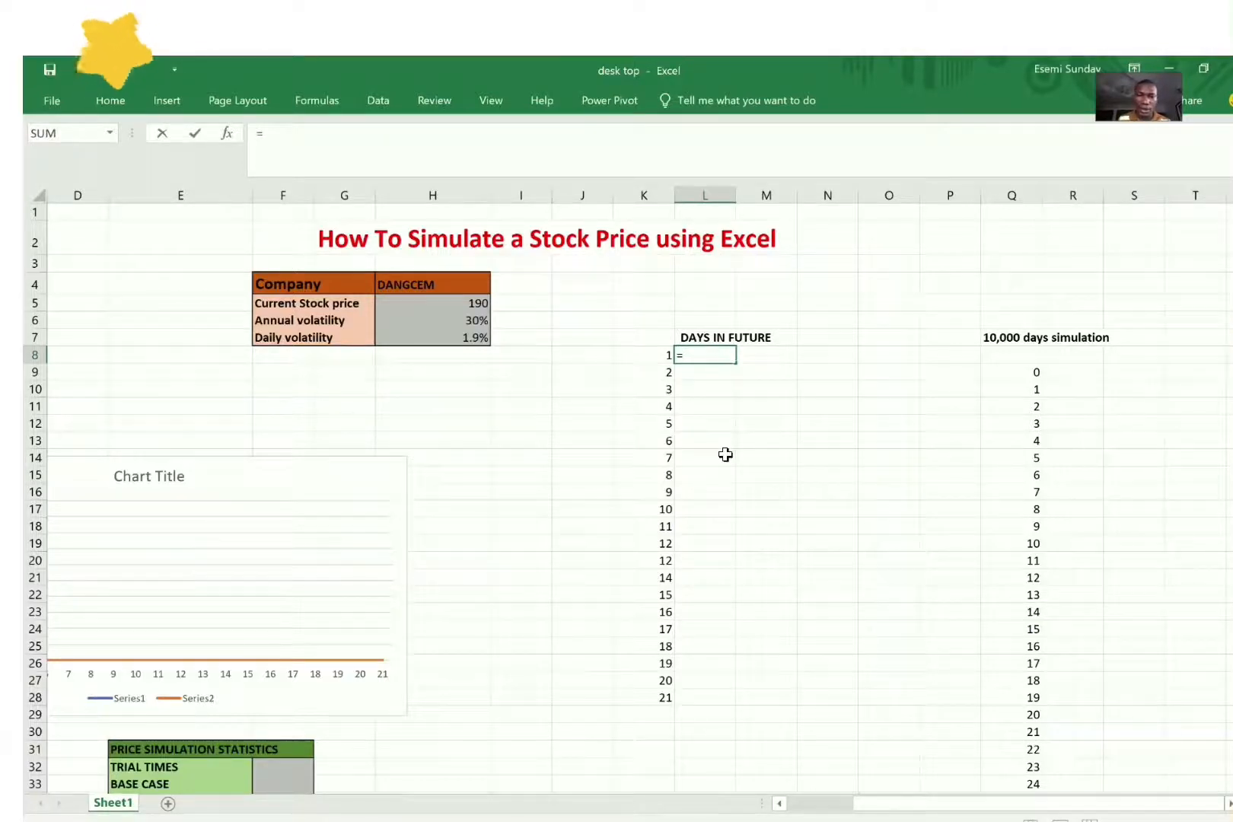
click(472, 302)
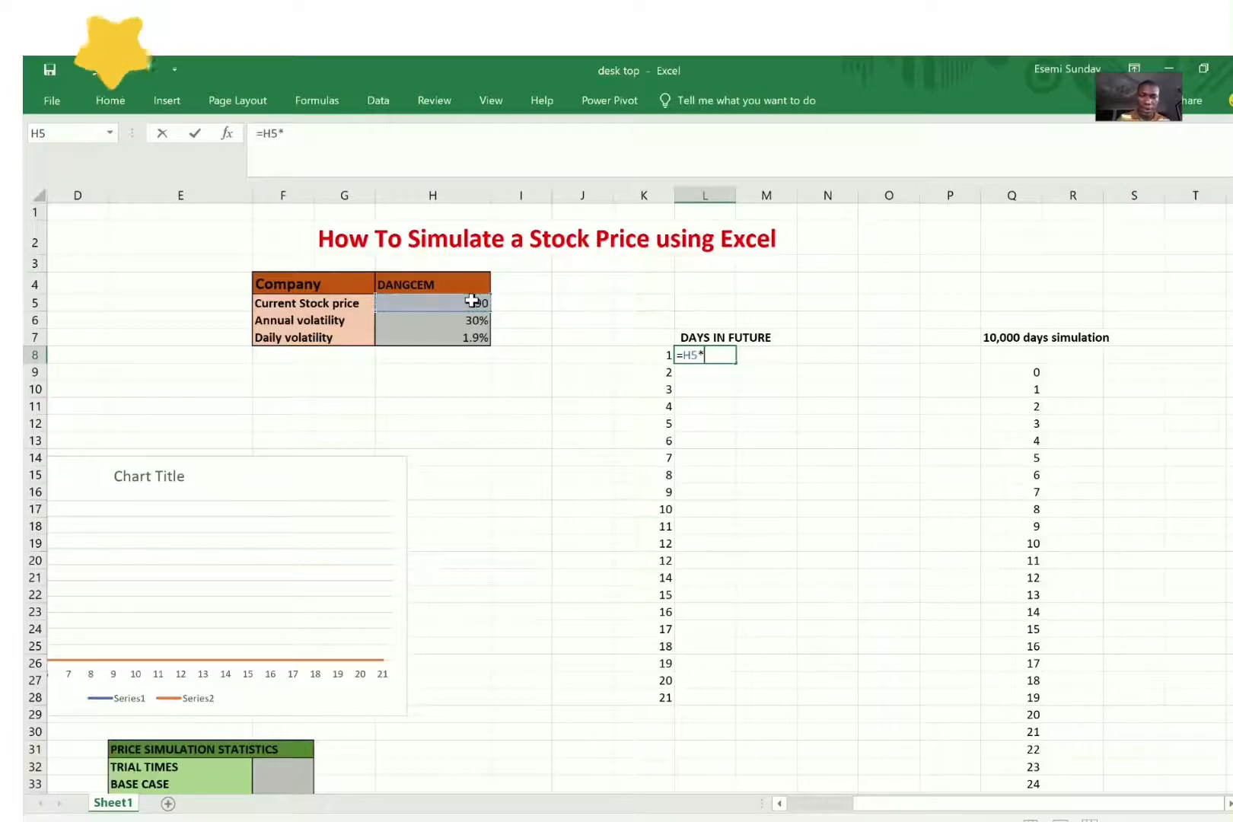
text(*(1)
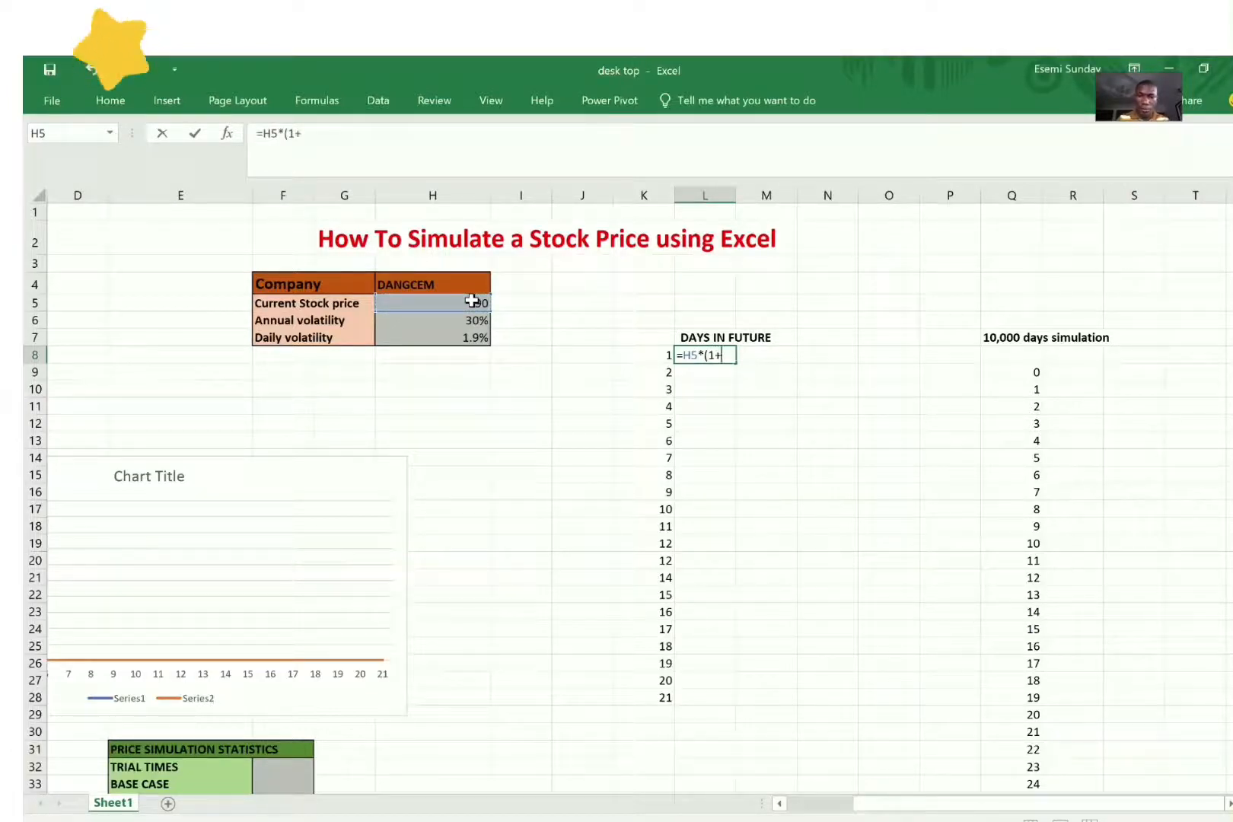
text(+Norm)
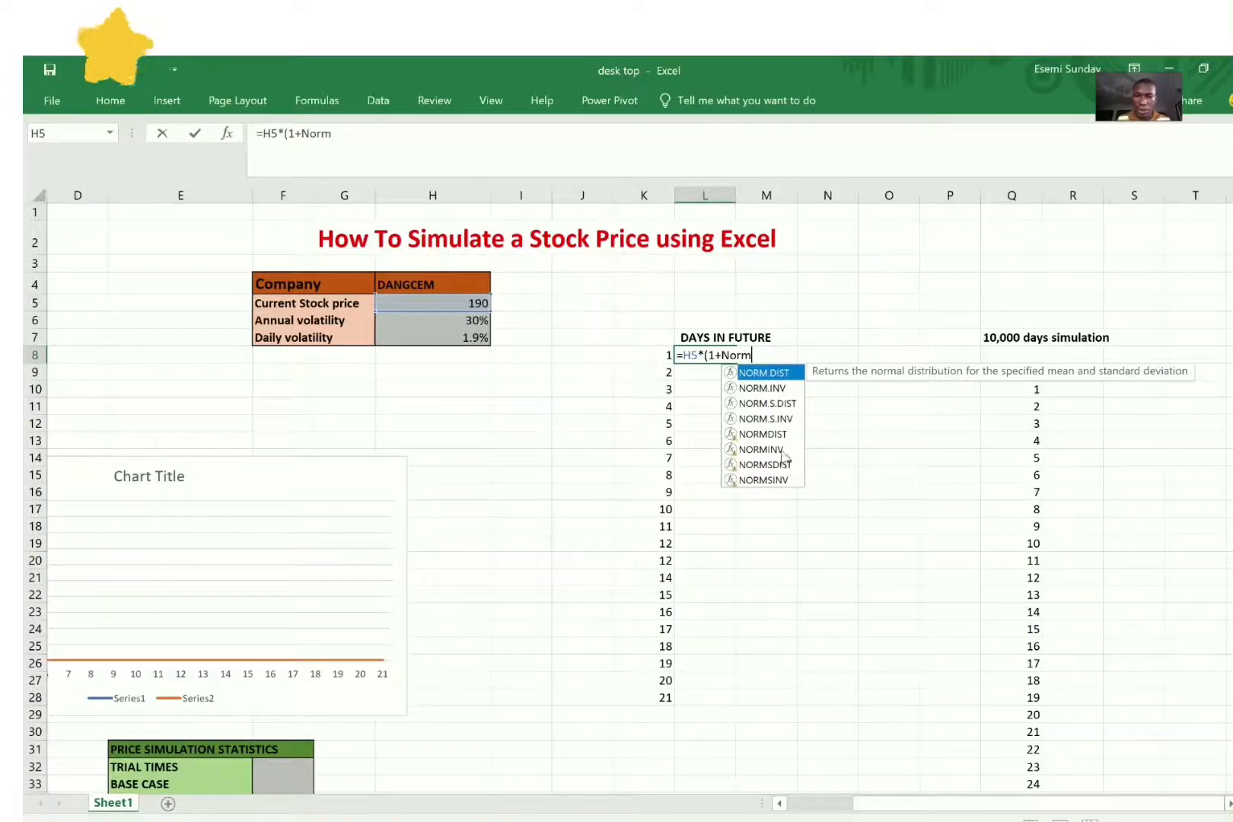
click(763, 449)
double_click(764, 450)
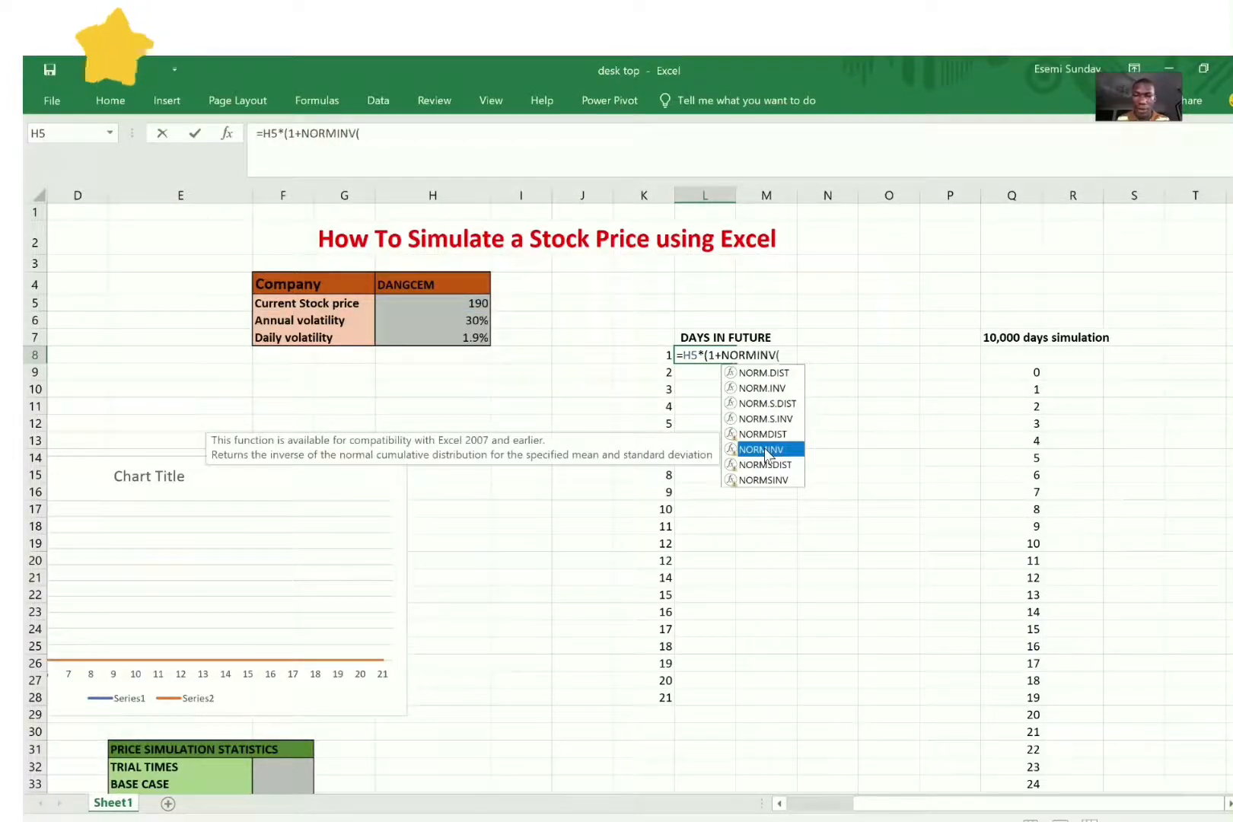
text(rand)
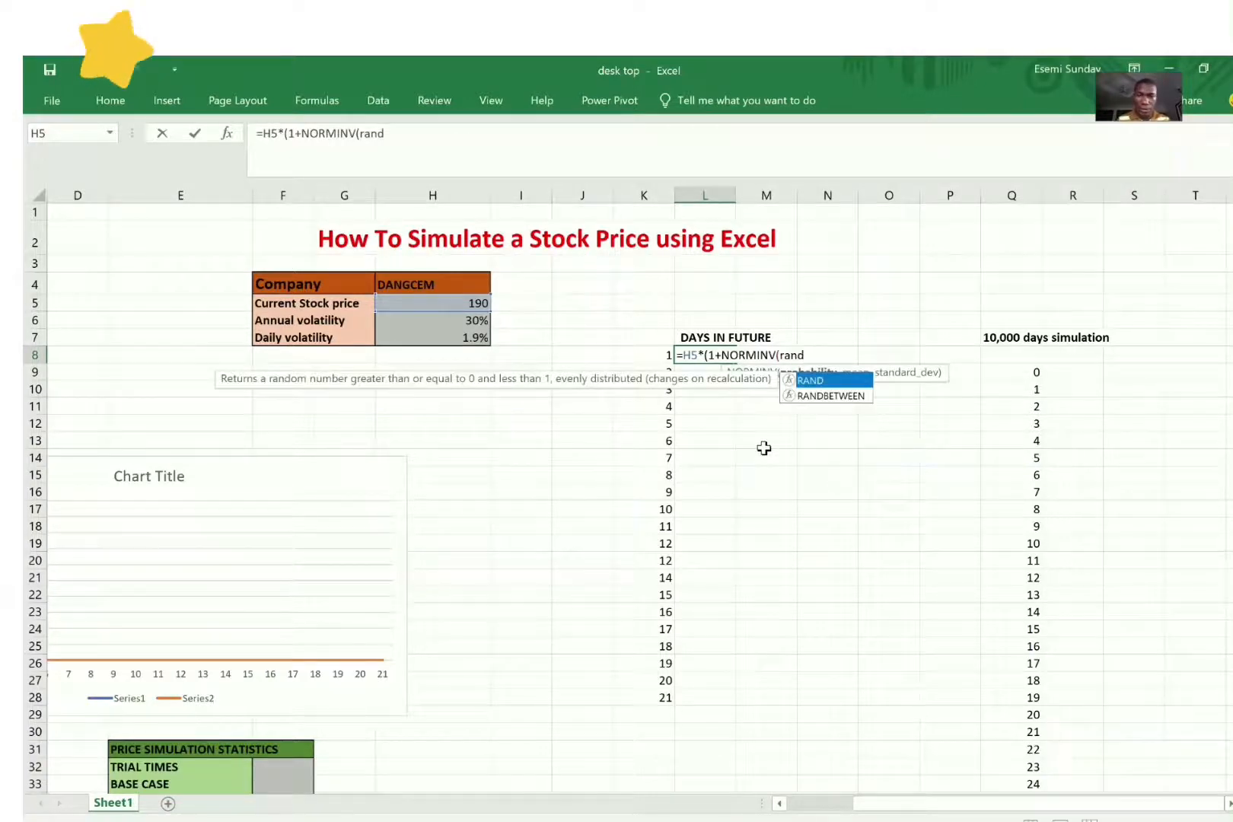
click(818, 380)
double_click(818, 381)
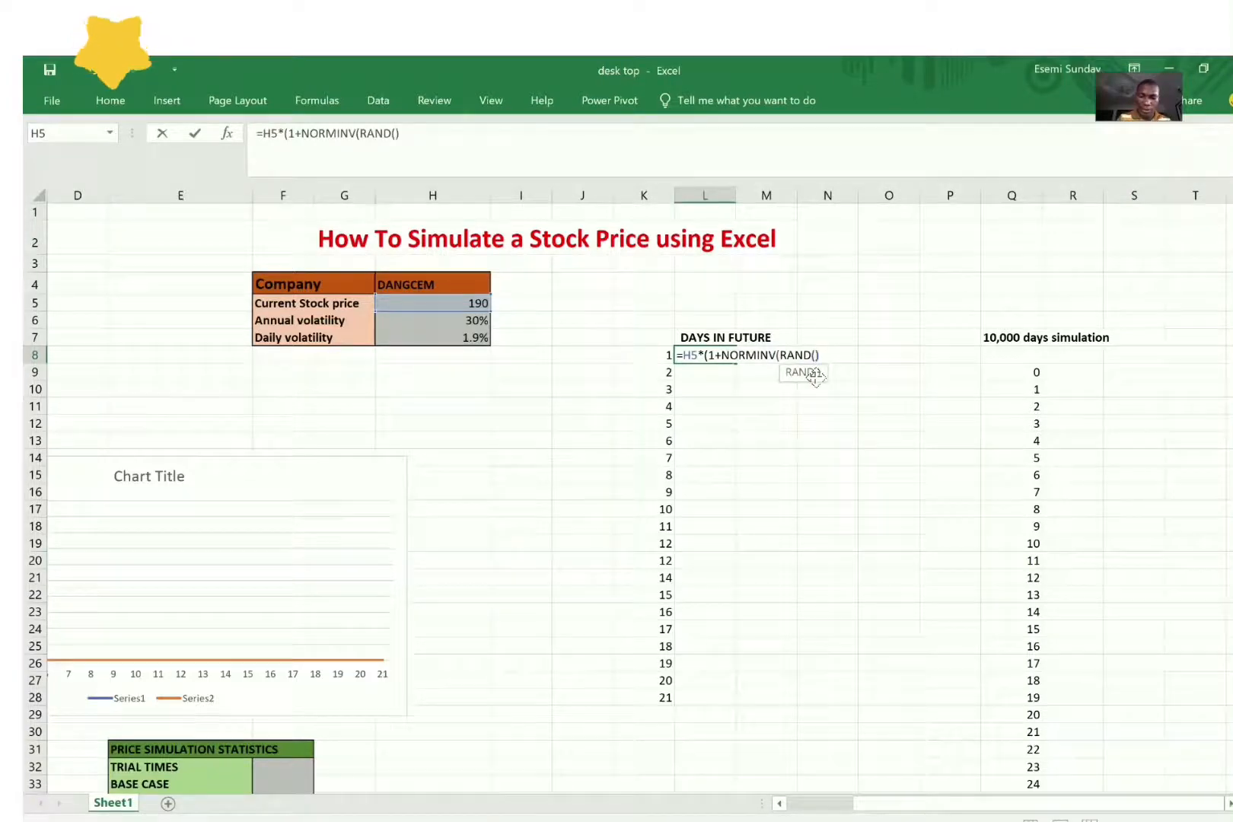
text())
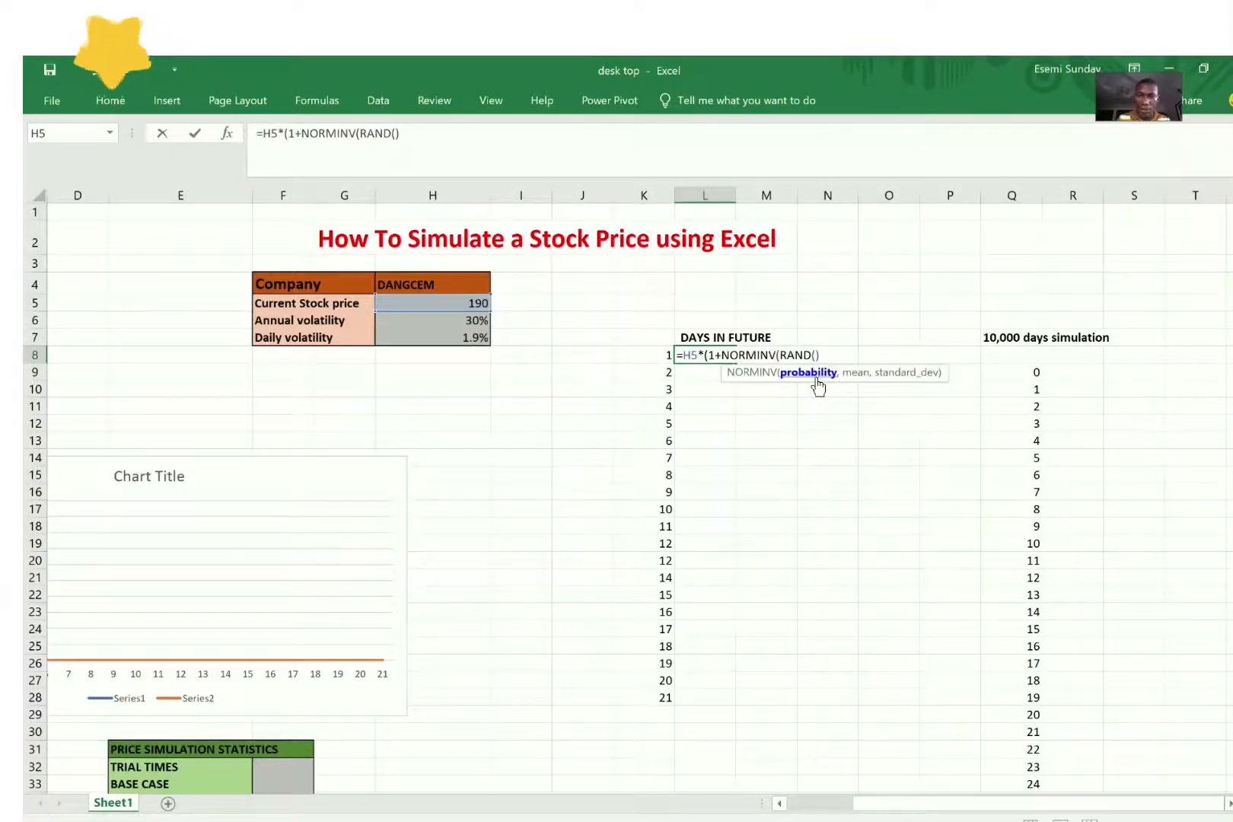
text(,)
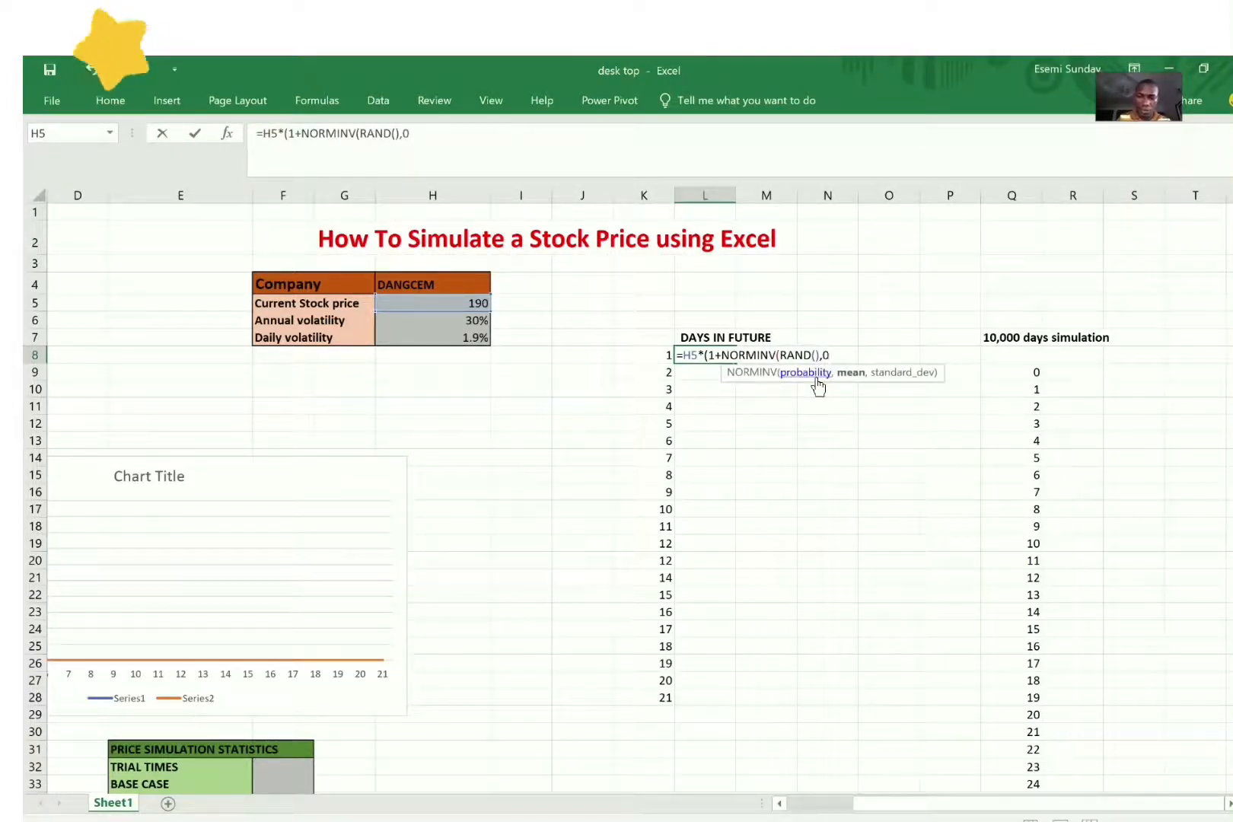
text(0,)
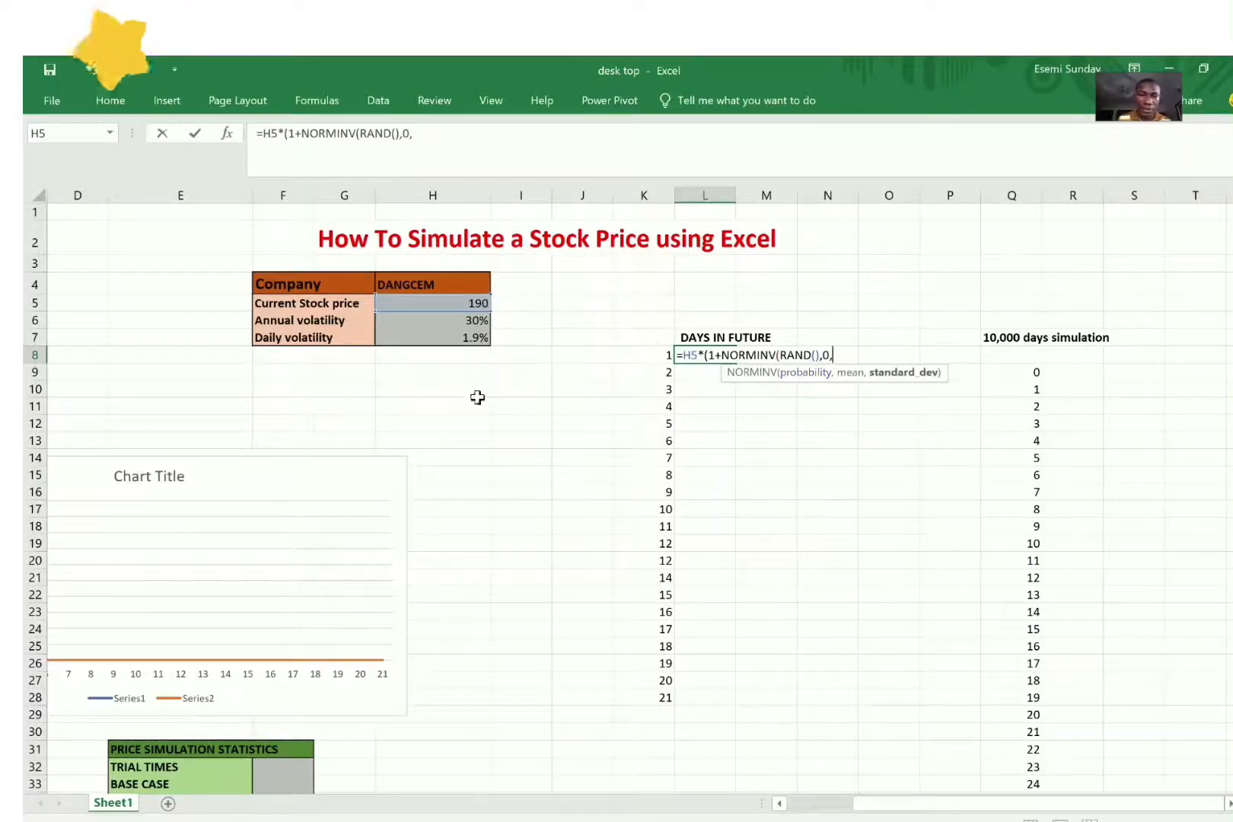
click(470, 337)
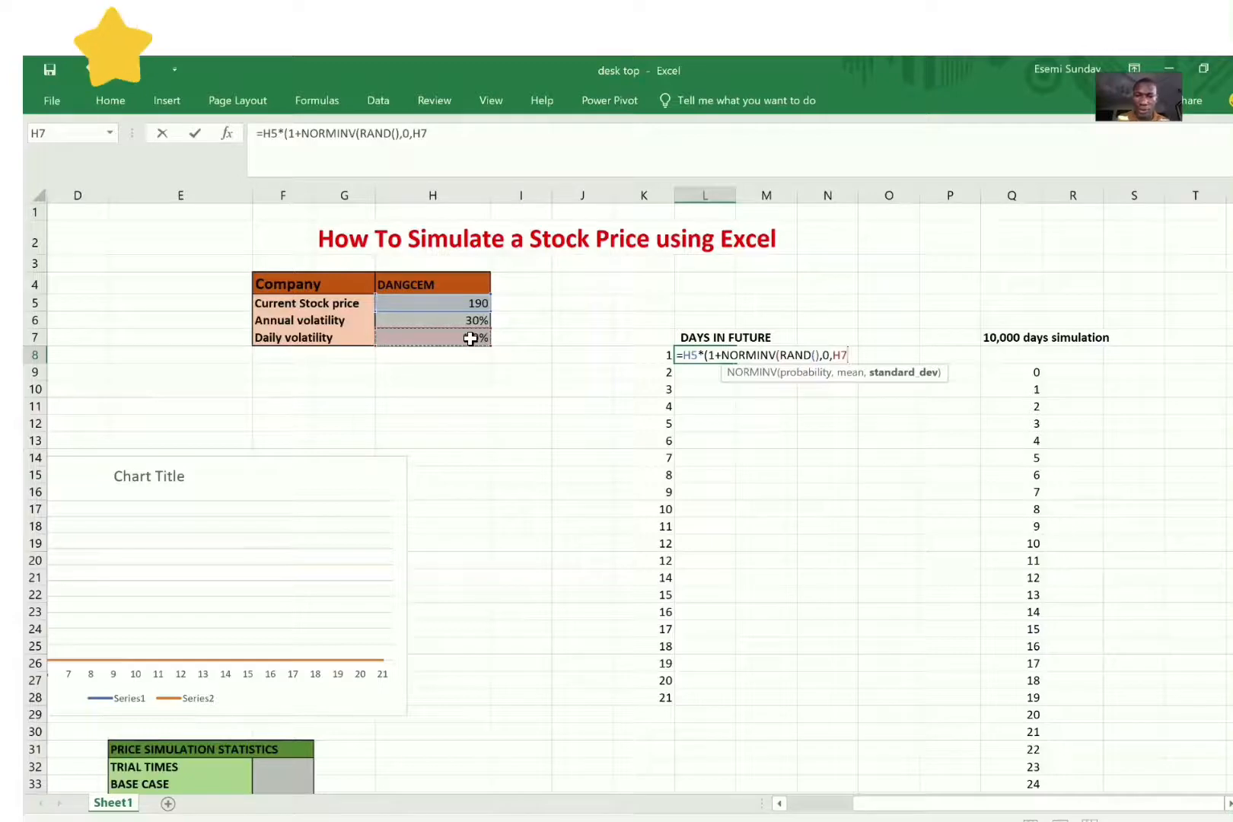
text())
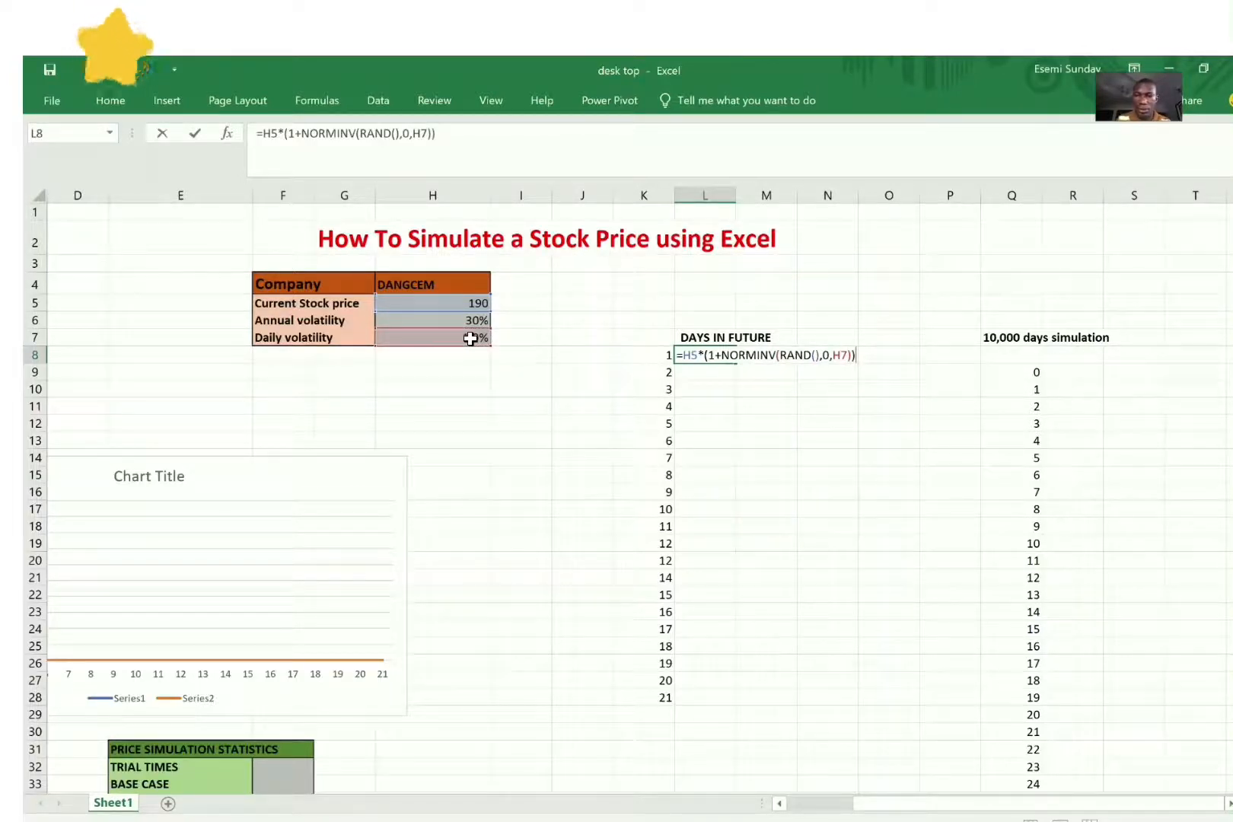
text())
key(Return)
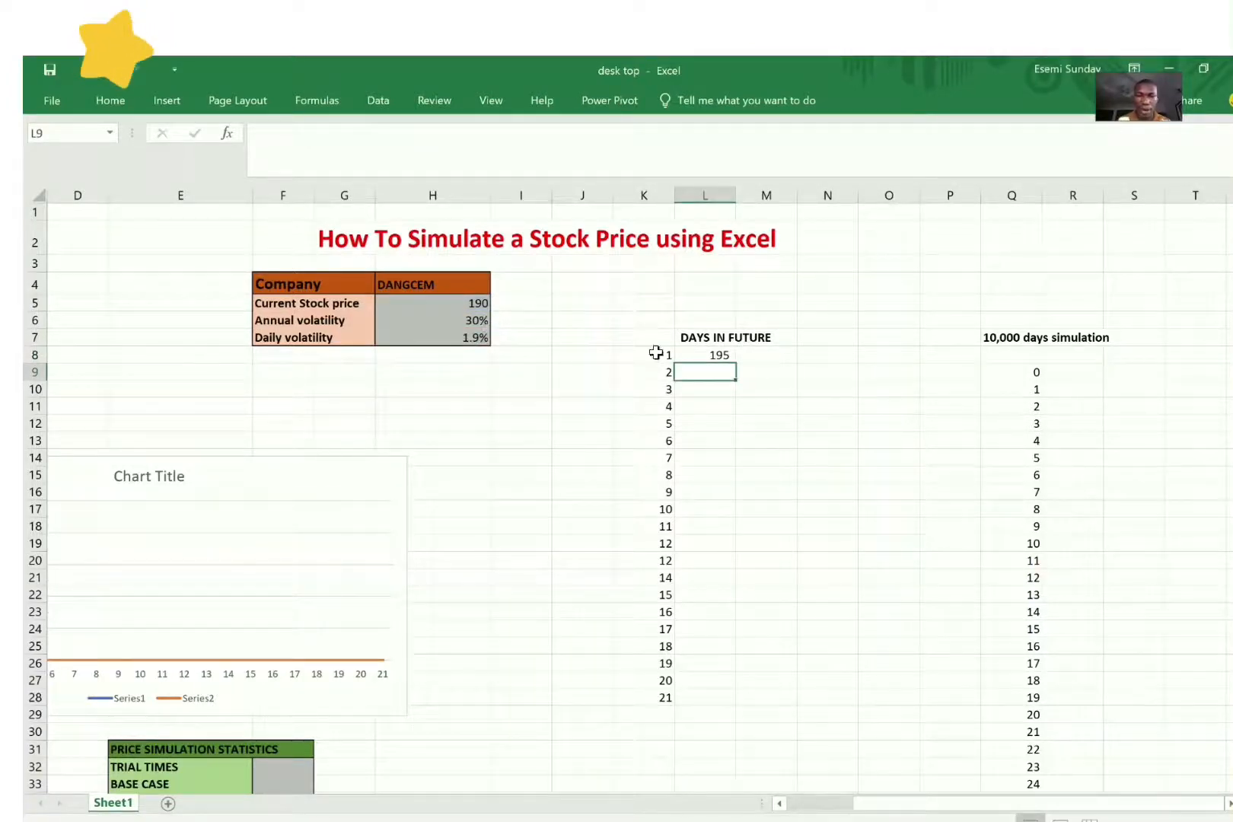
Step: Make the daily volatility reference absolute in L8, giving the formula =H5*(1+NORMINV(RAND(),0,$H$7))
click(715, 354)
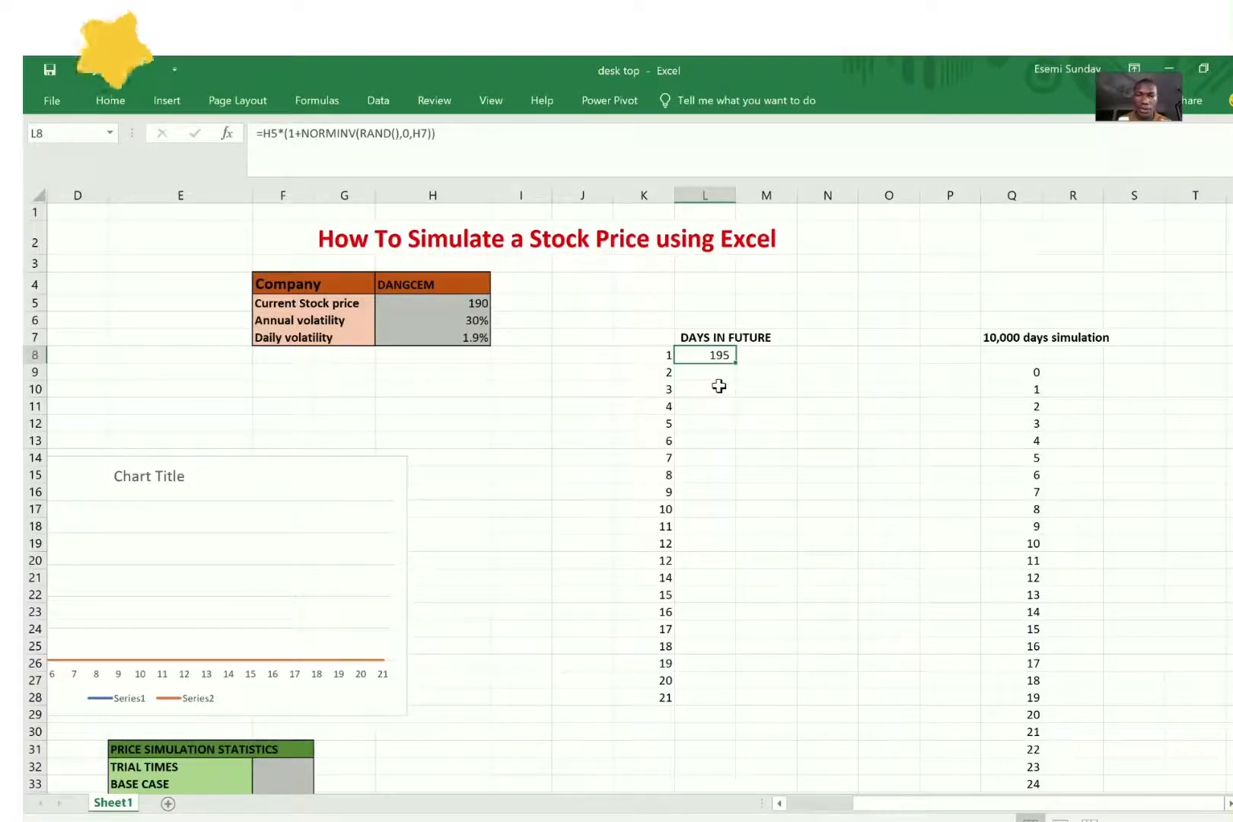
click(415, 133)
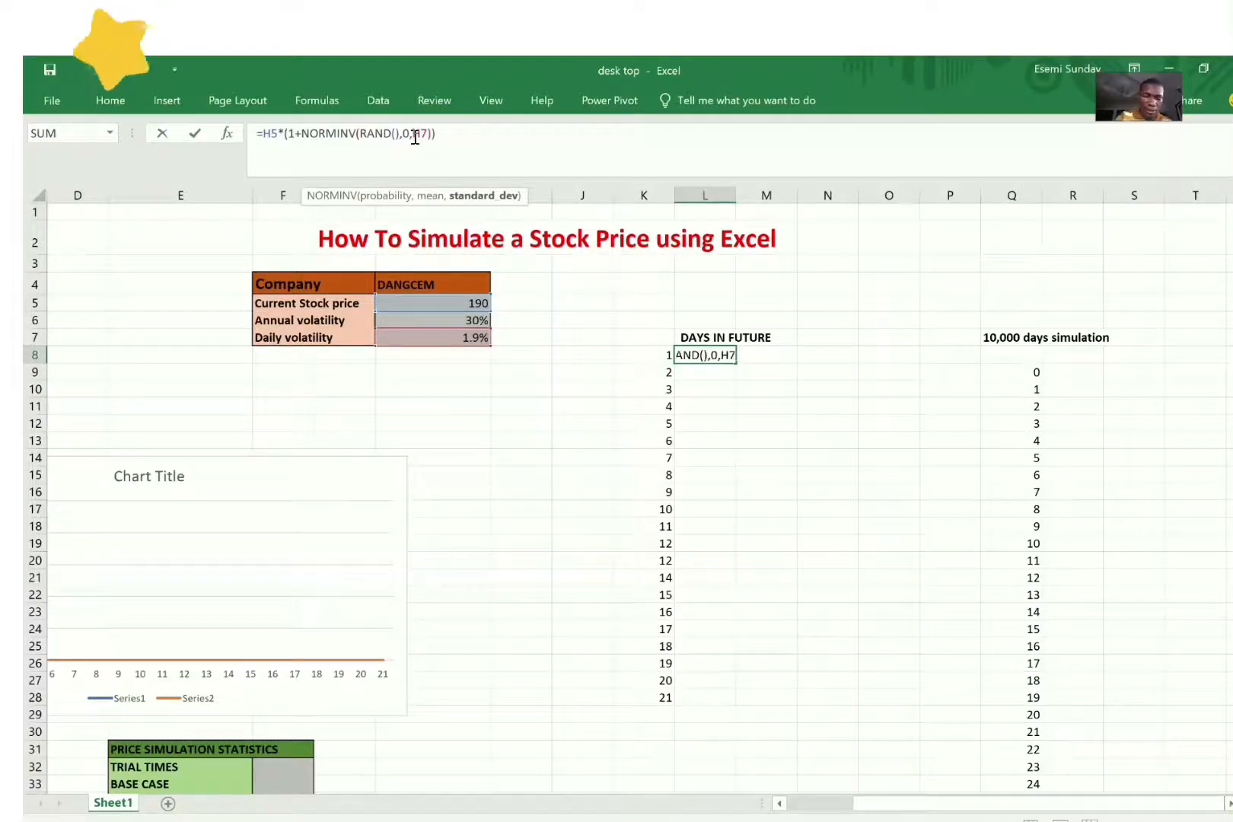
text($)
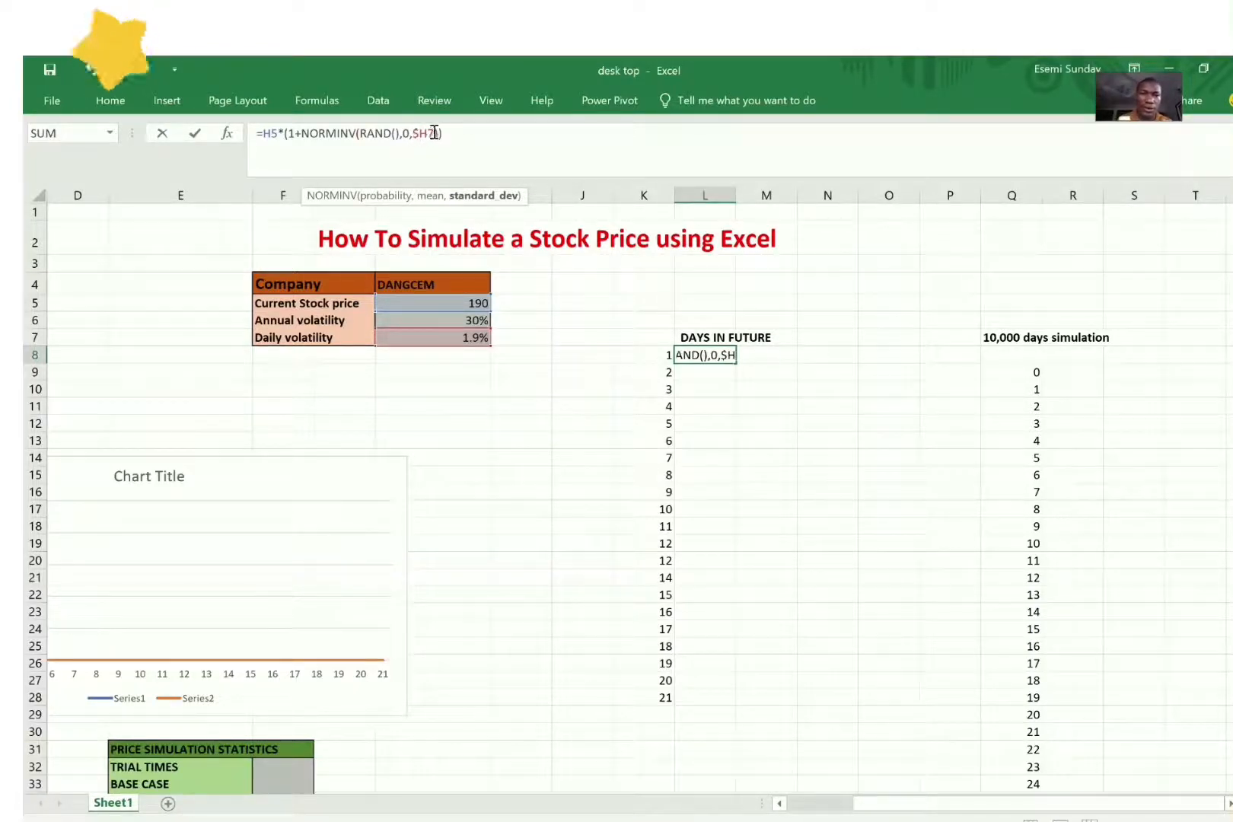
text($)
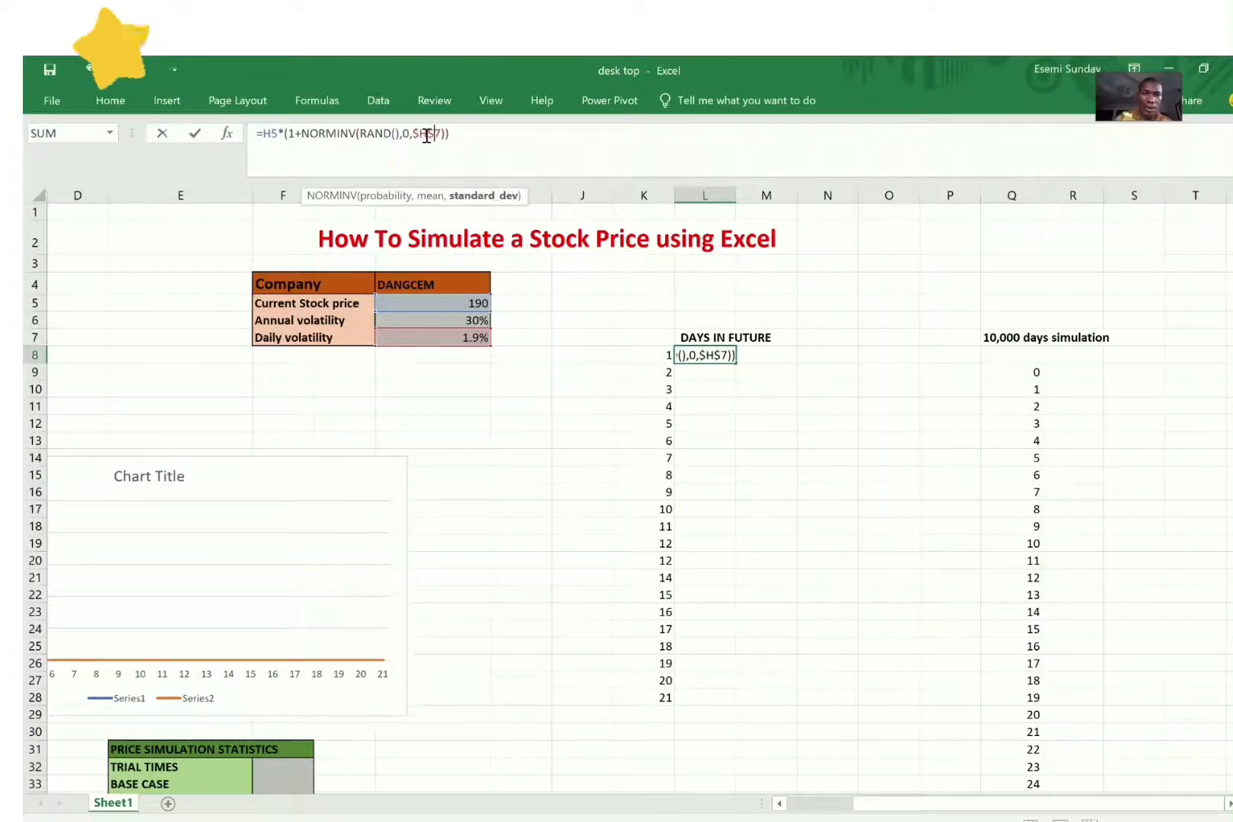
key(Return)
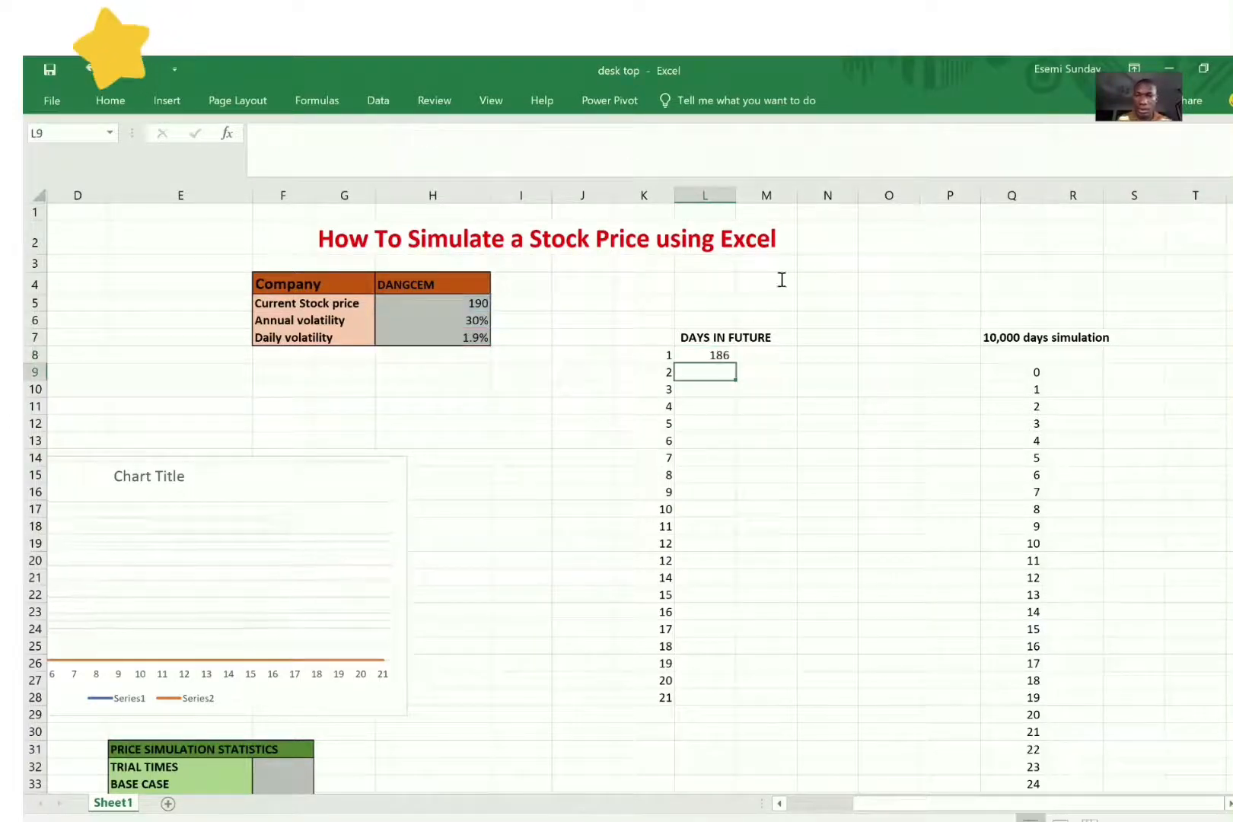
Step: Copy the day 1 formula into L9 and base it on the previous day's price: =L8*(1+NORMINV(RAND(),0,$H$7))
click(729, 356)
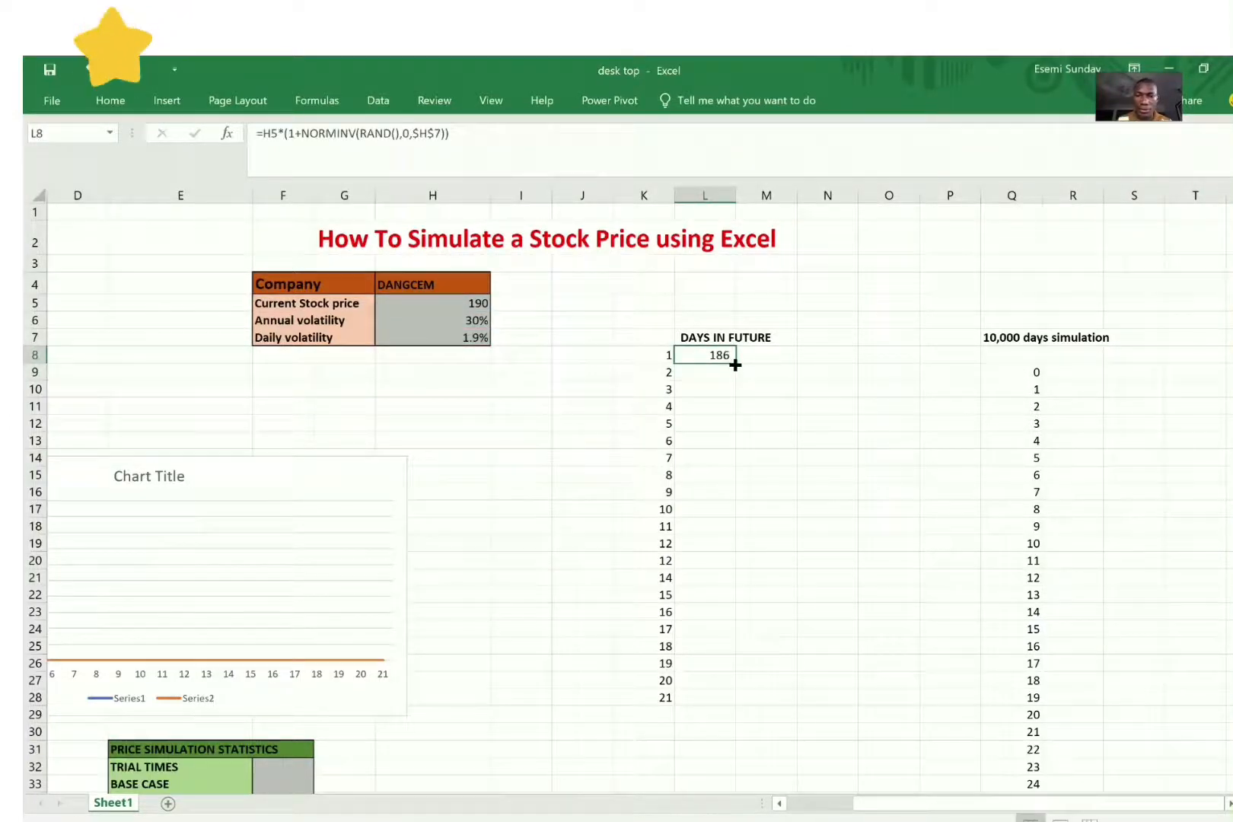
drag(735, 365, 738, 379)
click(728, 369)
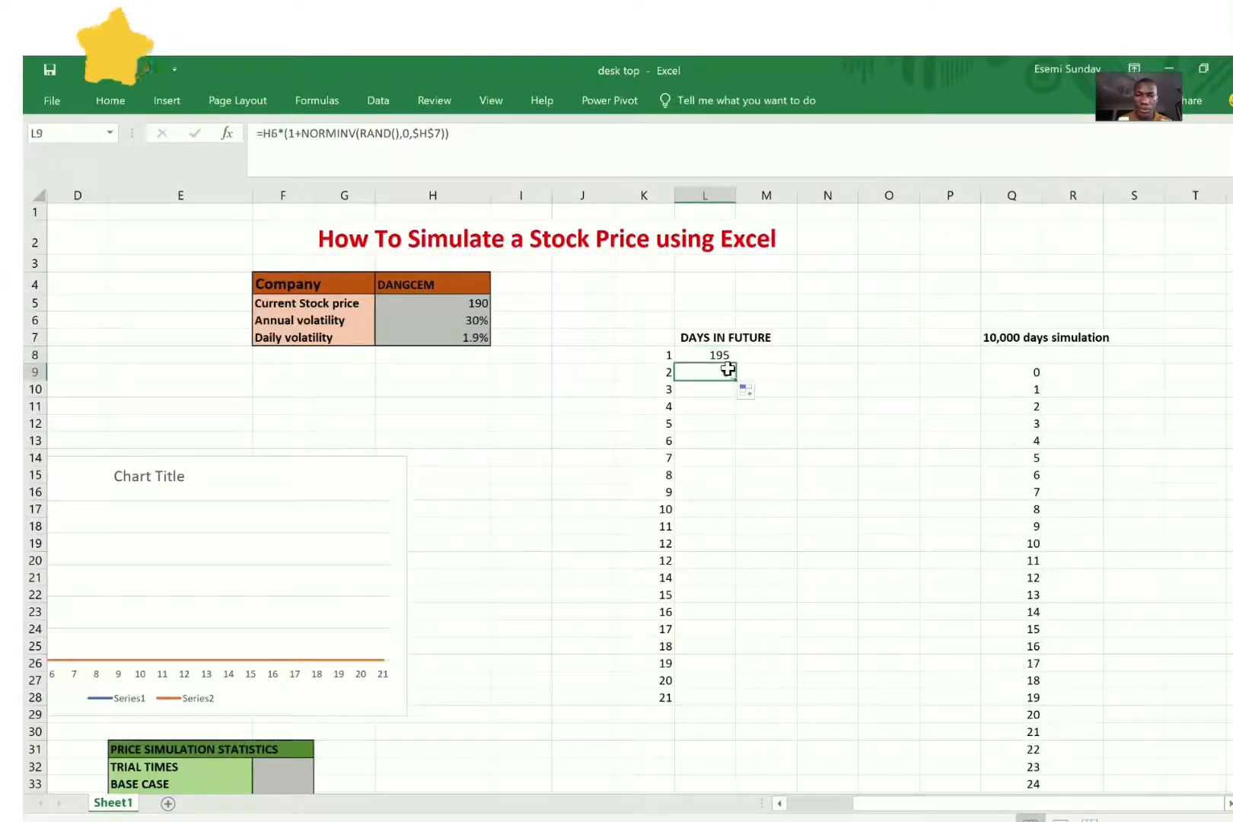
double_click(728, 370)
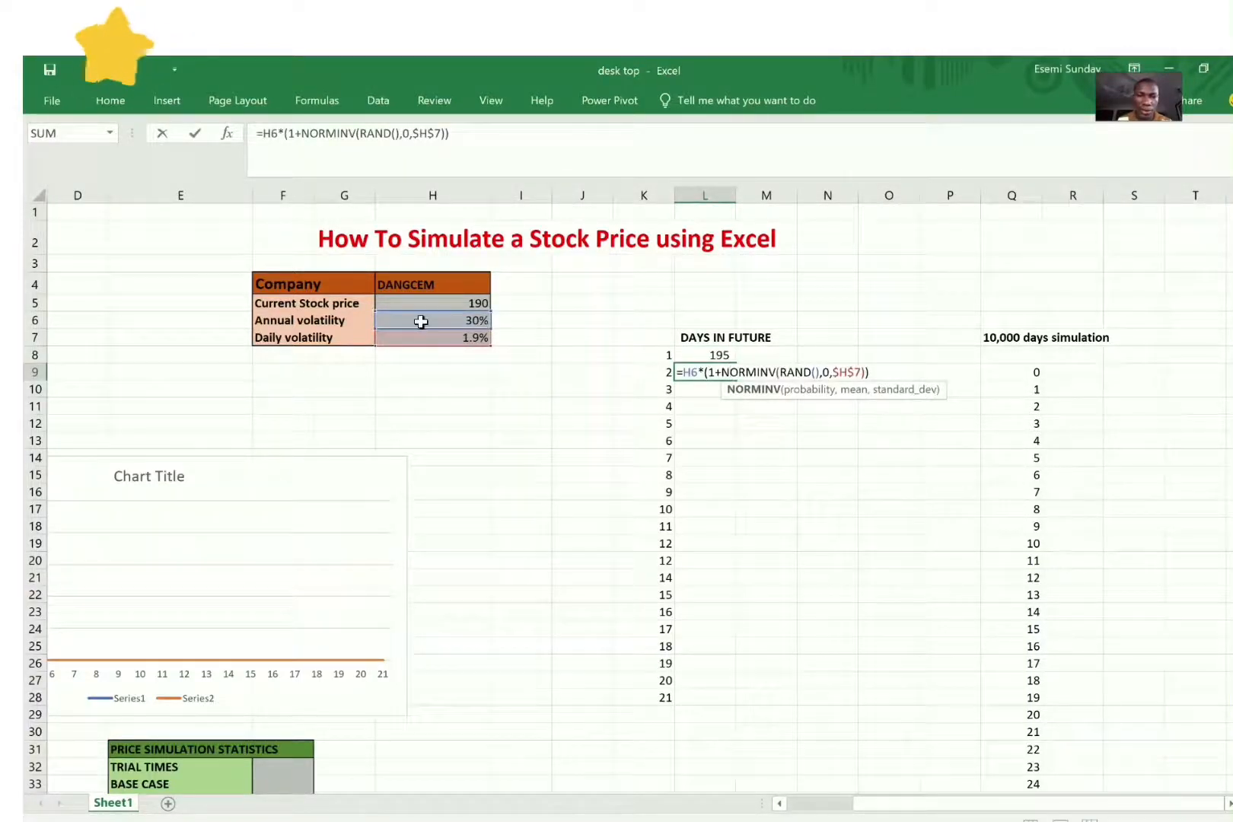
drag(428, 312, 714, 354)
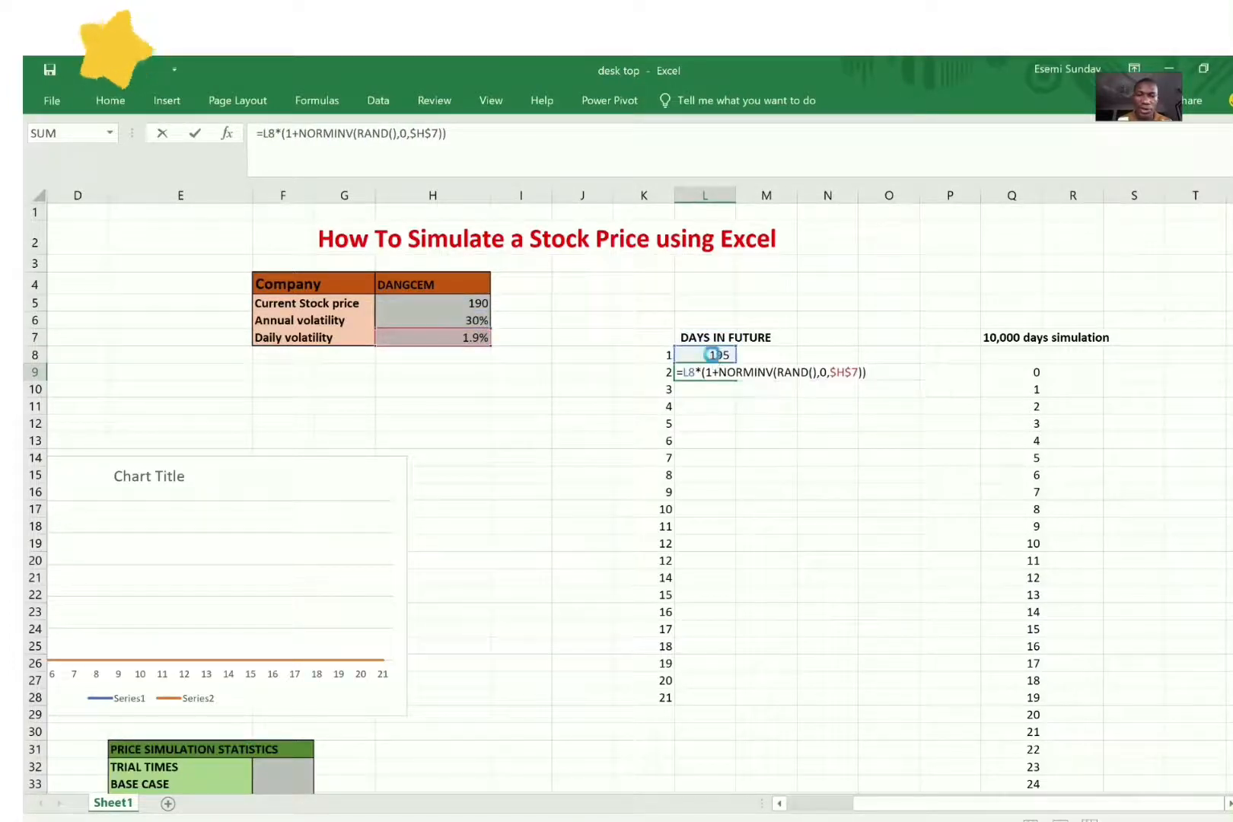
Step: Fill the day 2 price formula from L9 down through day 21 in L28
click(714, 355)
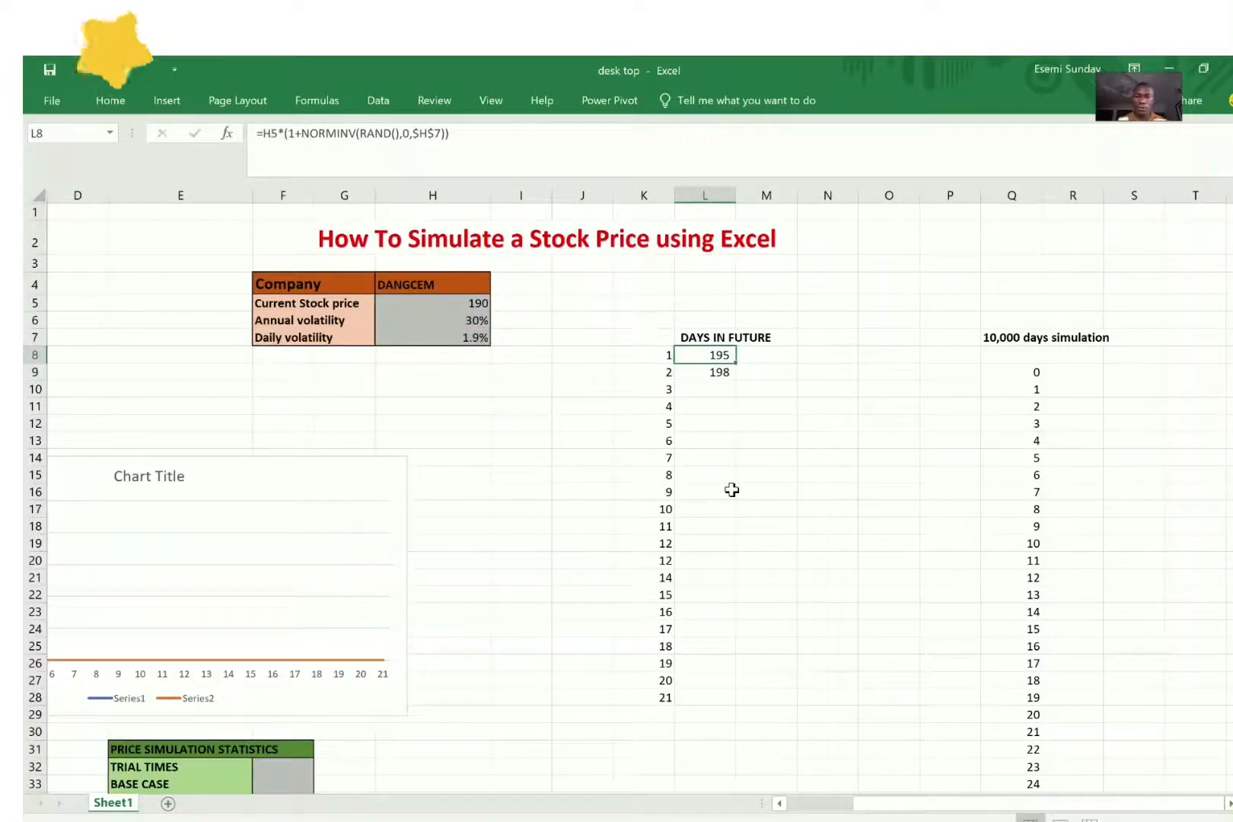
click(716, 372)
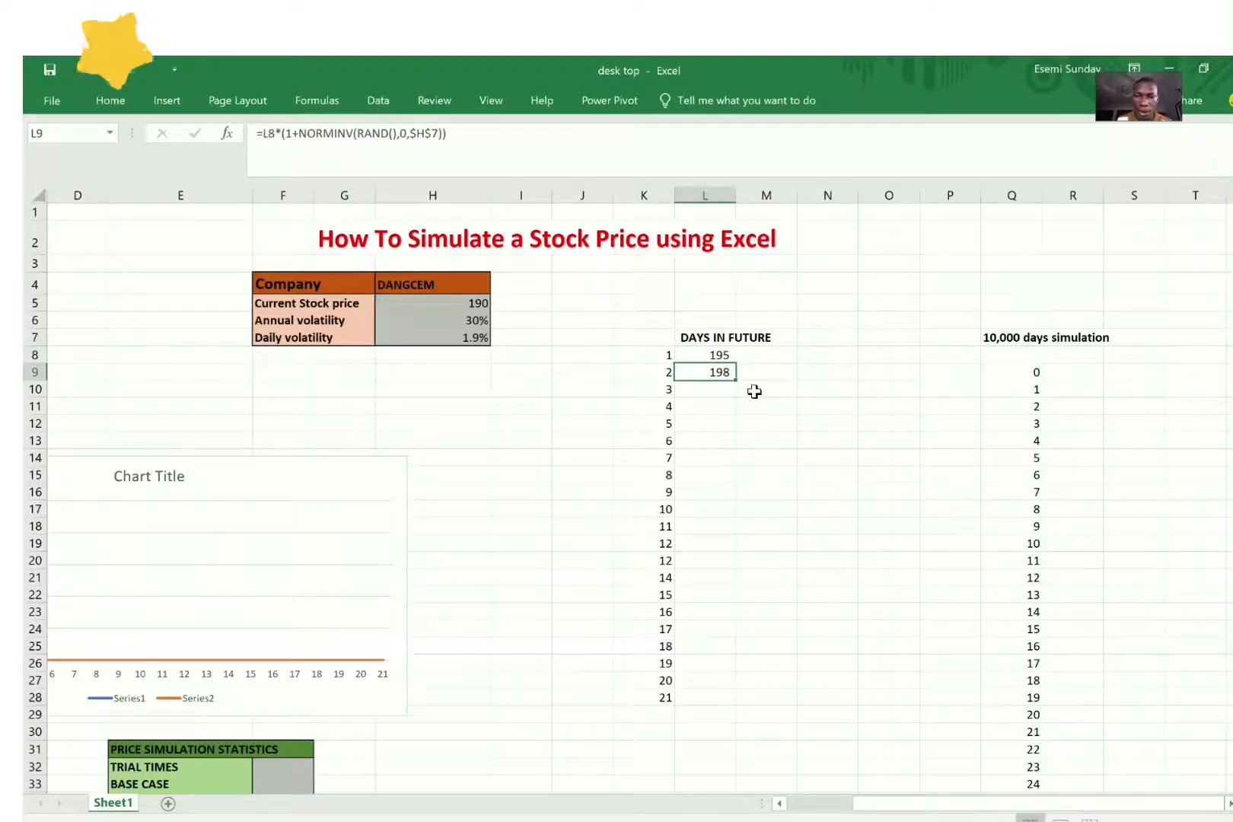
mouse_move(735, 381)
mouse_down()
mouse_move(710, 512)
mouse_move(726, 705)
mouse_up()
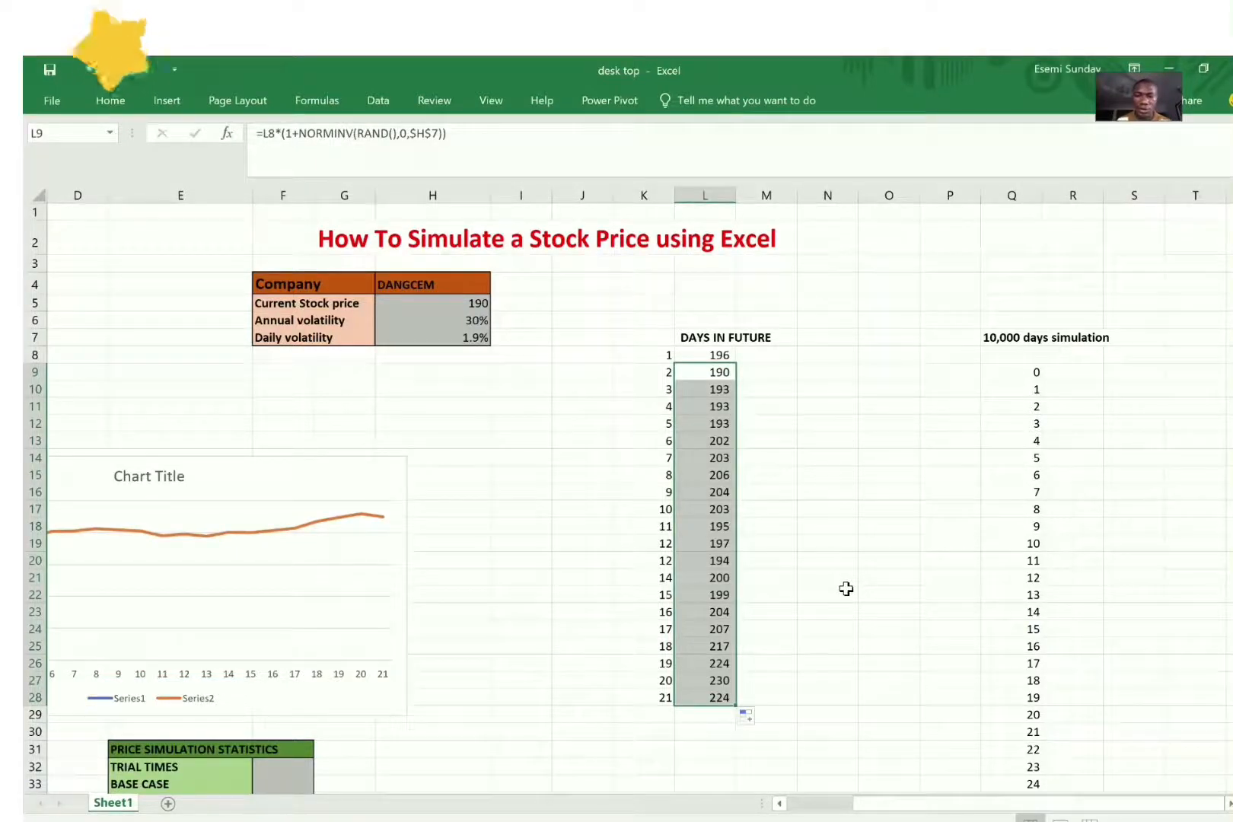
Step: Recalculate the sheet several times to examine how the simulated daily prices vary
click(714, 478)
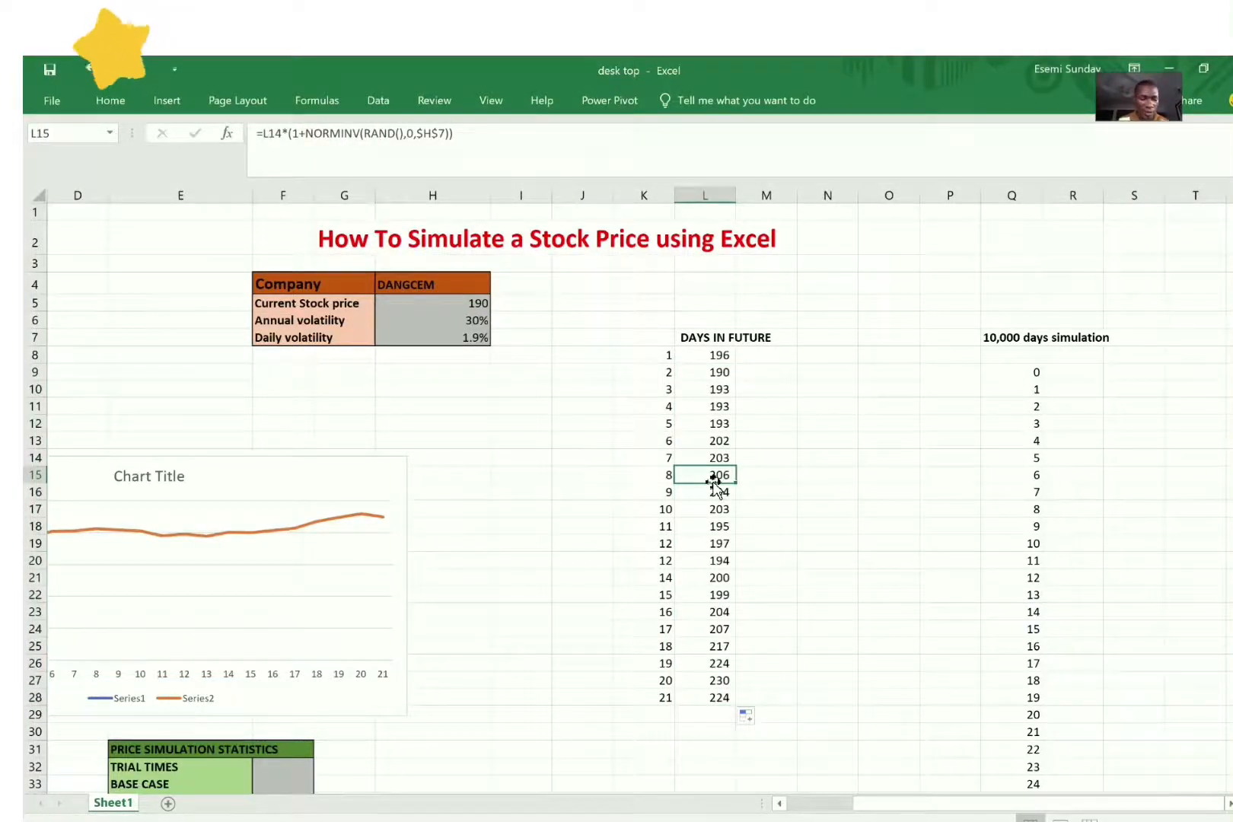
key(F9)
key(F9)
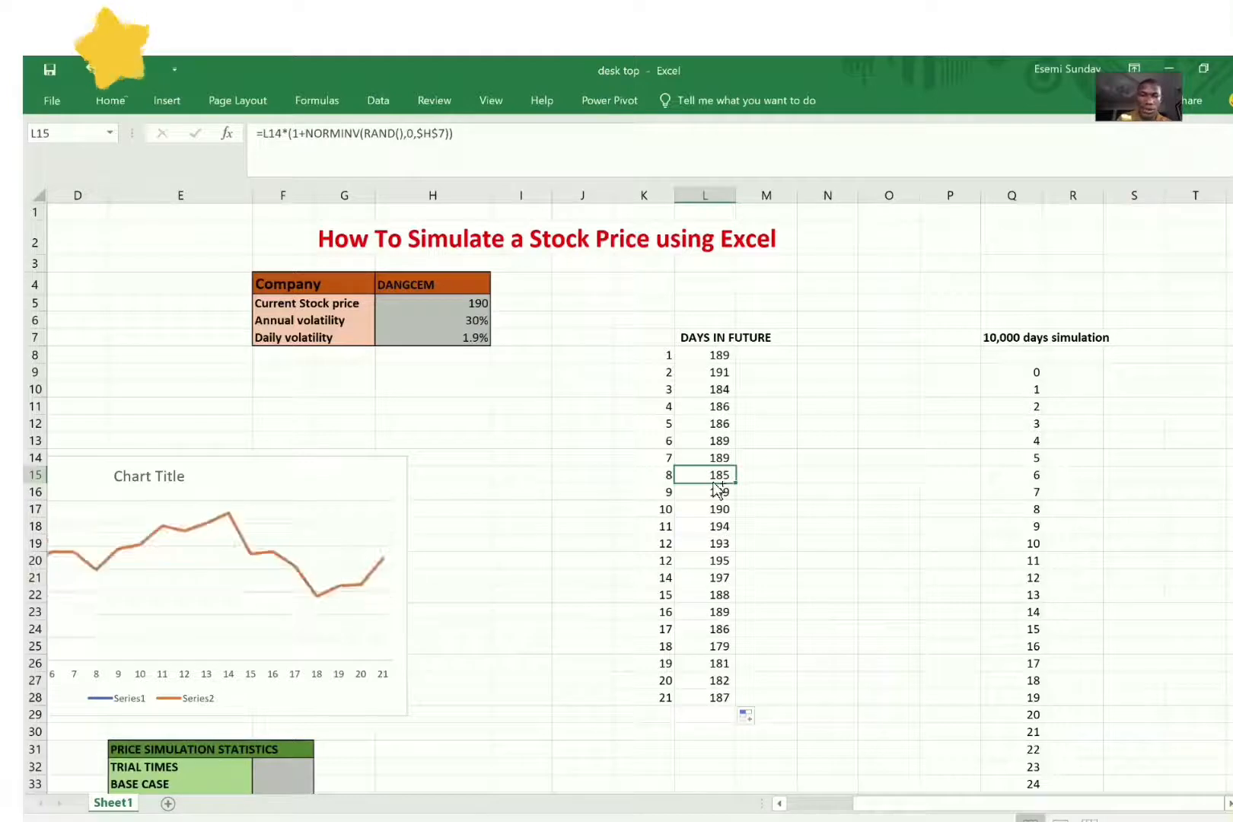
key(F9)
key(F9)
key(F9)
key(F9)
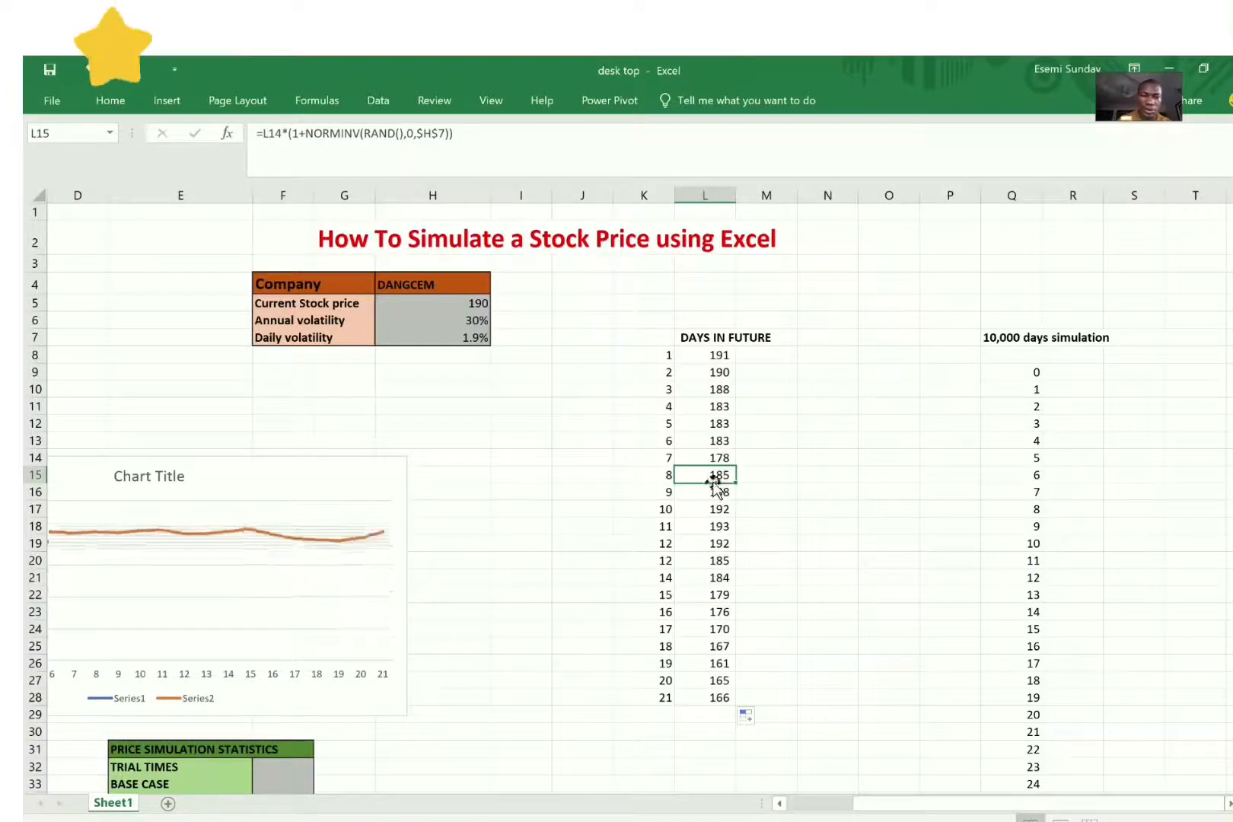
Step: Move the price line chart further right, under the company table, so its value axis is in view
click(780, 807)
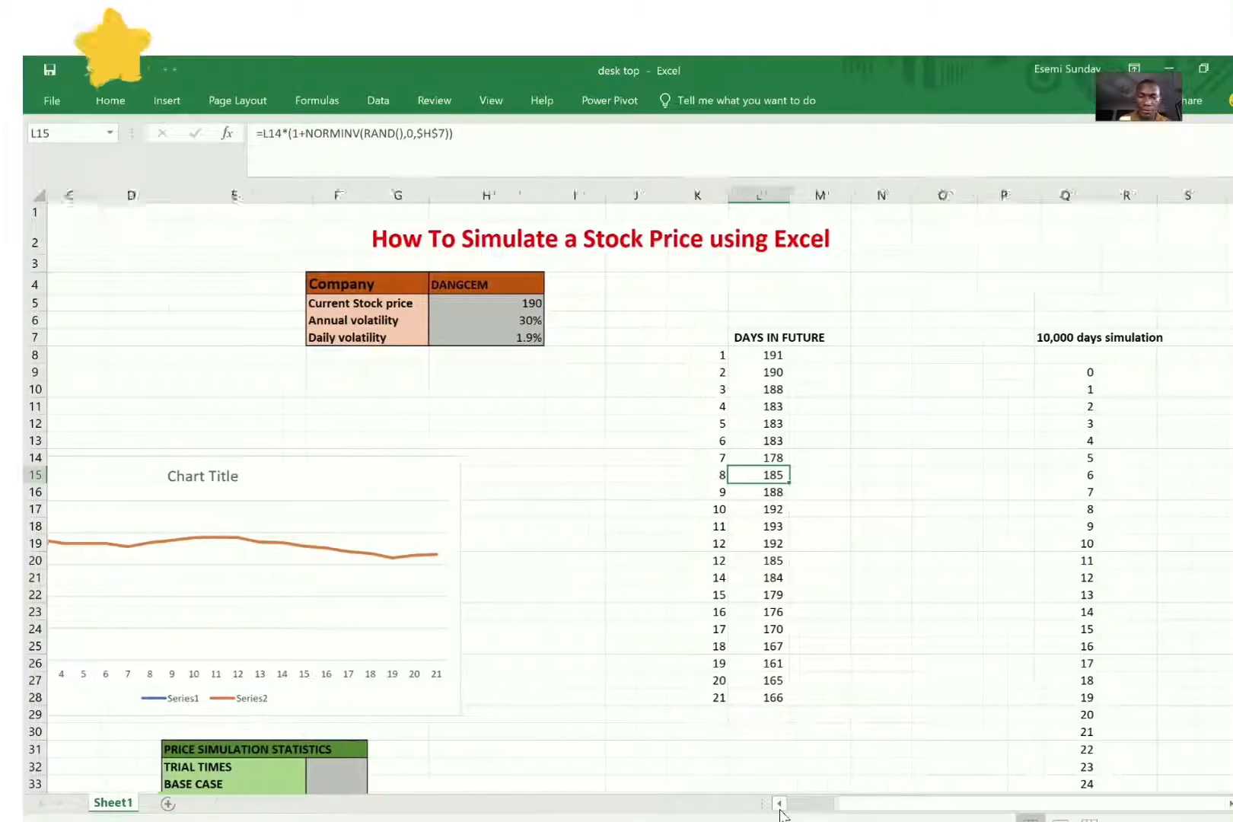
click(780, 807)
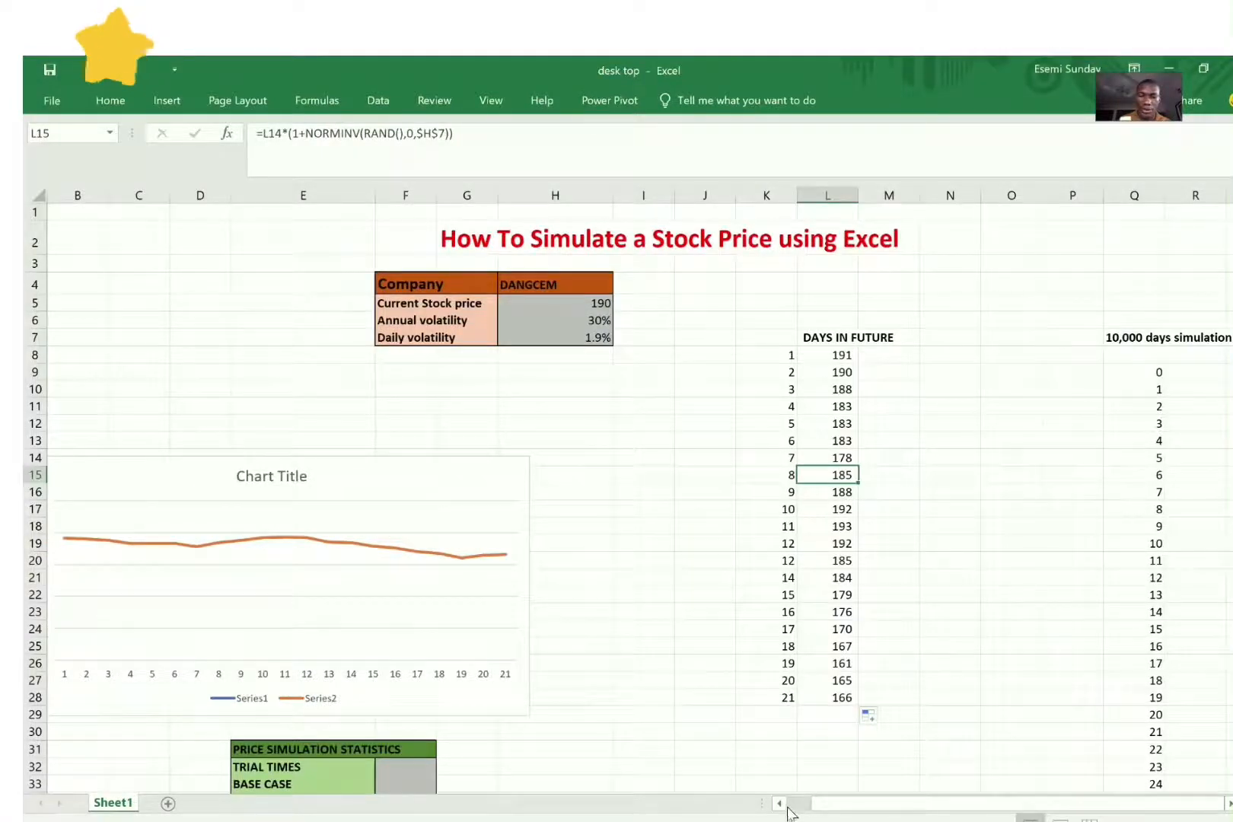
drag(442, 472, 606, 472)
Step: Recalculate the random price path repeatedly and examine how the line chart responds
click(822, 440)
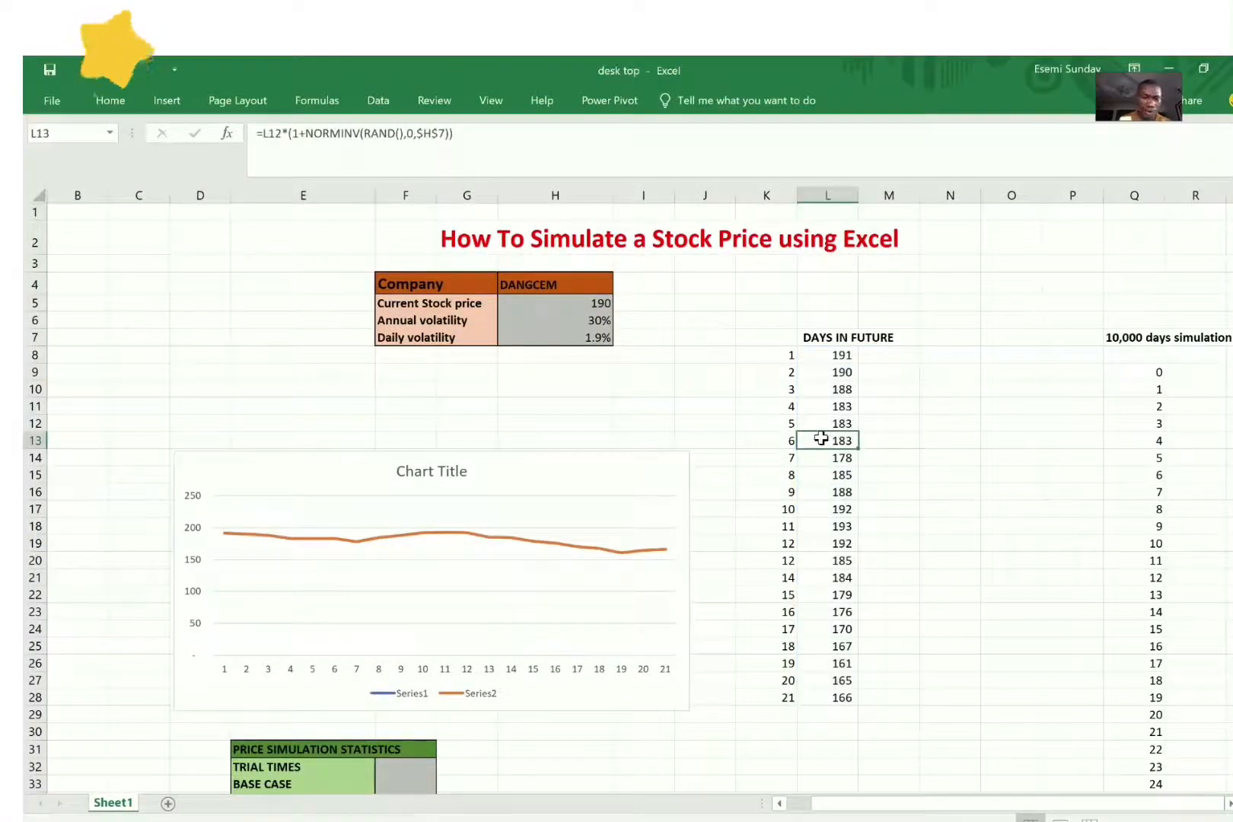
key(F9)
key(F9)
key(F9)
key(F9)
key(F9)
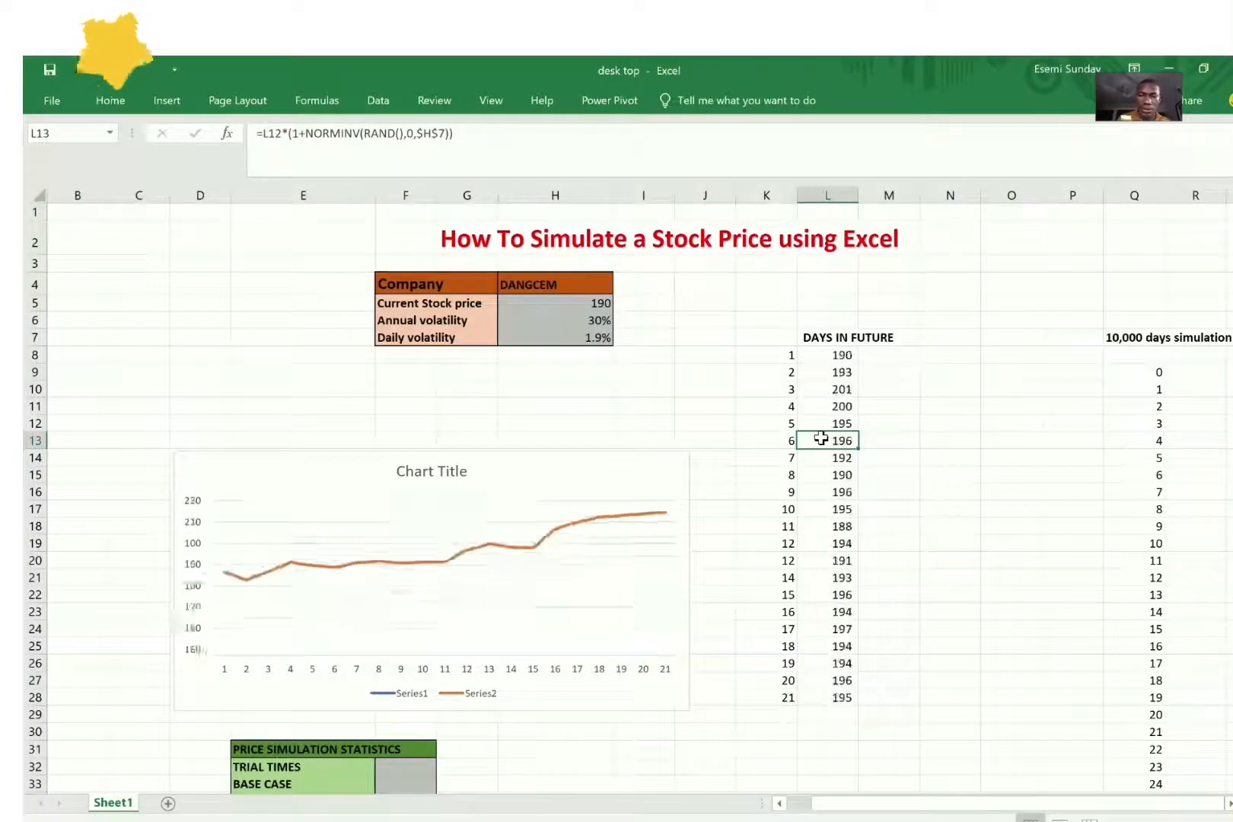
key(F9)
key(F9)
key(F9)
key(F9)
key(F9)
key(F9)
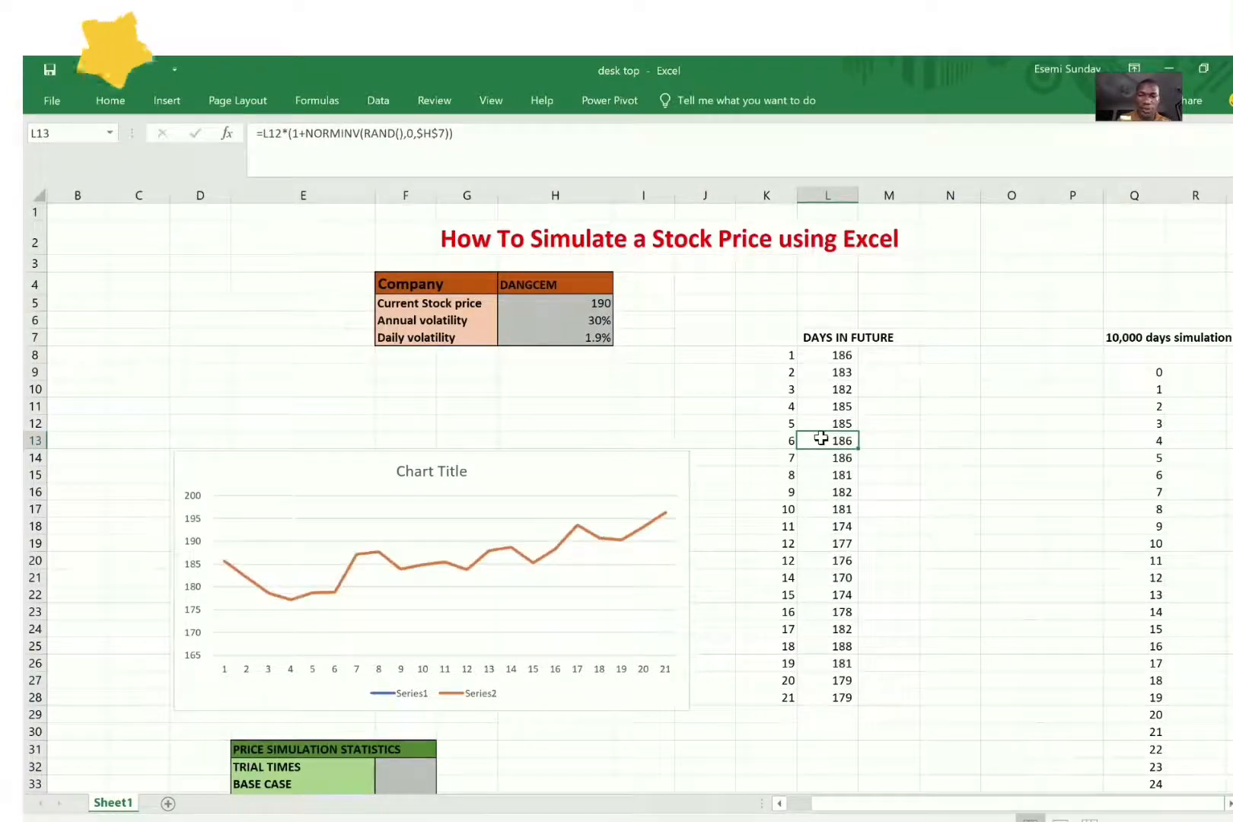
key(F9)
key(F9)
key(F9)
key(F9)
key(F9)
key(F9)
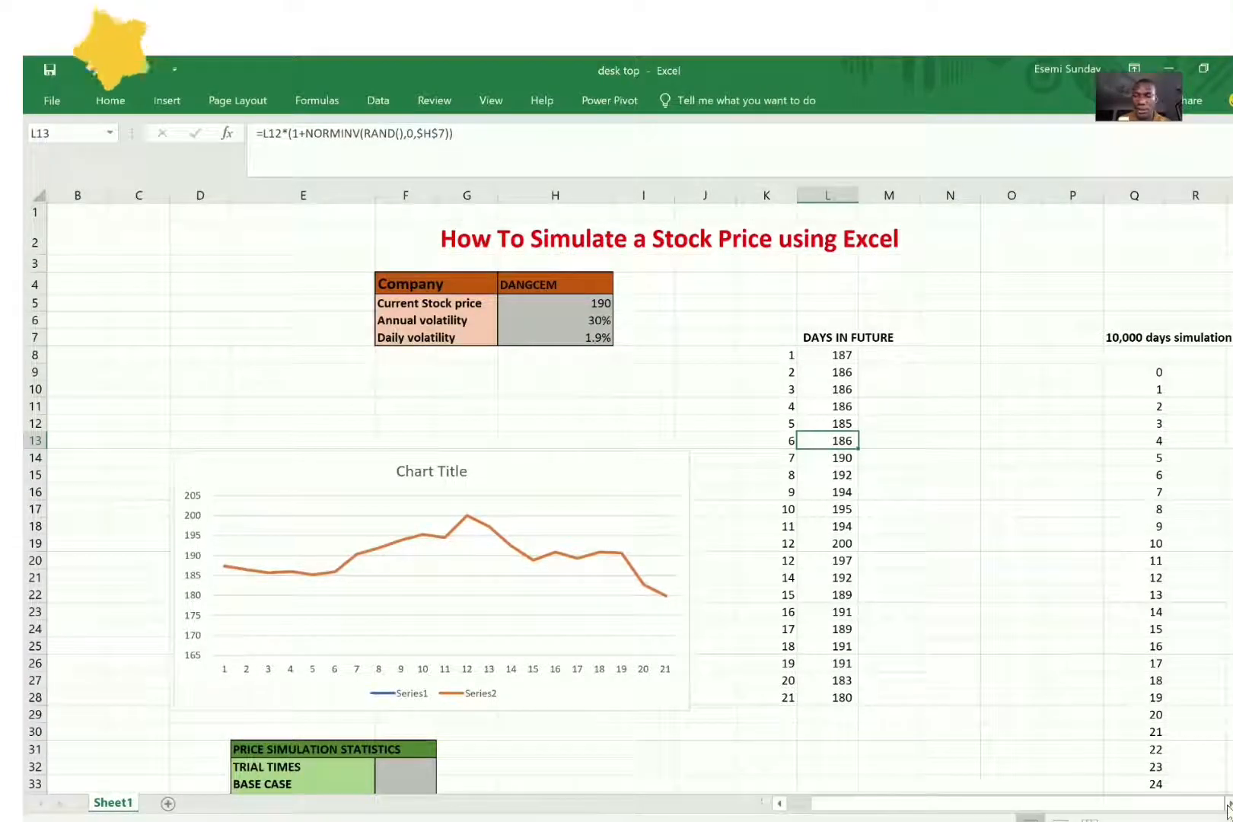
Step: Create a what-if data table over Q9:R10009 with the blank cell R8 as the column input cell
scroll(838, 275, right, 3)
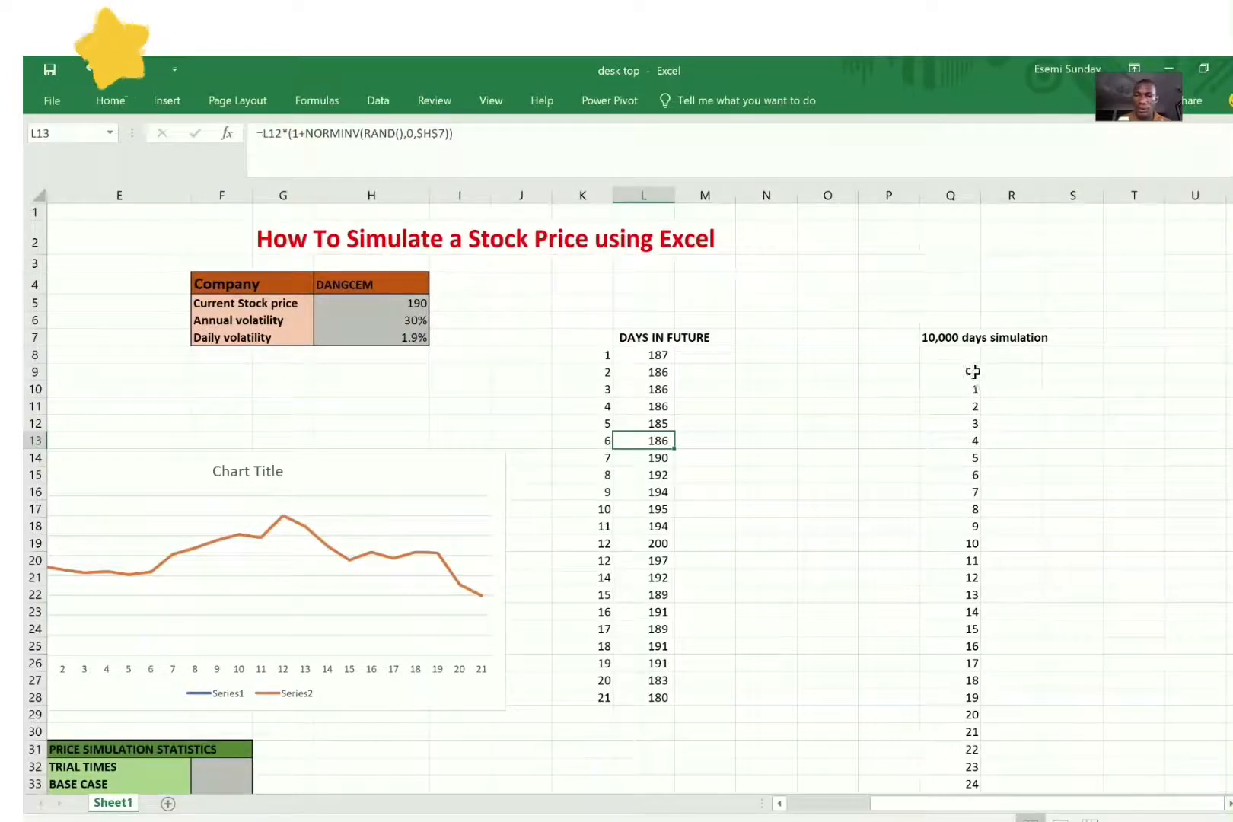
click(974, 373)
key(ctrl+shift+Down)
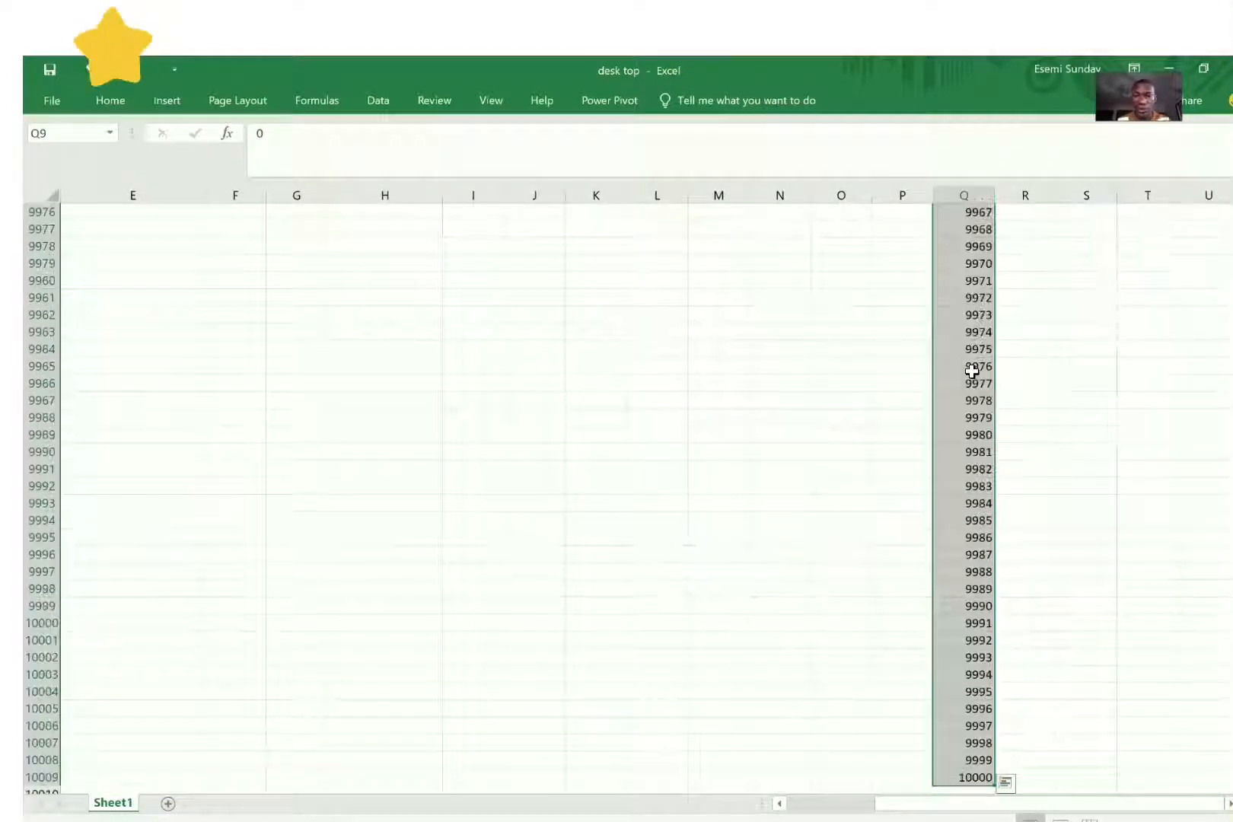
key(shift+Right)
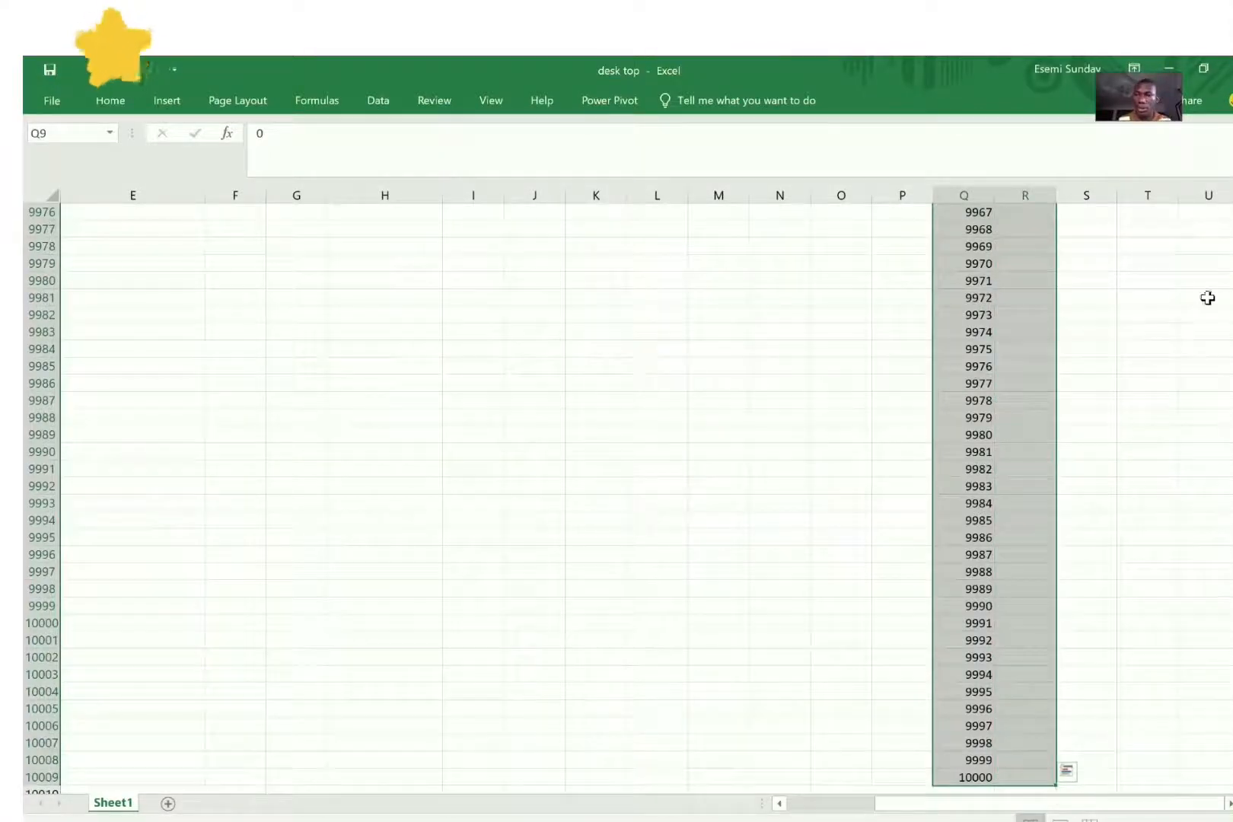
click(172, 110)
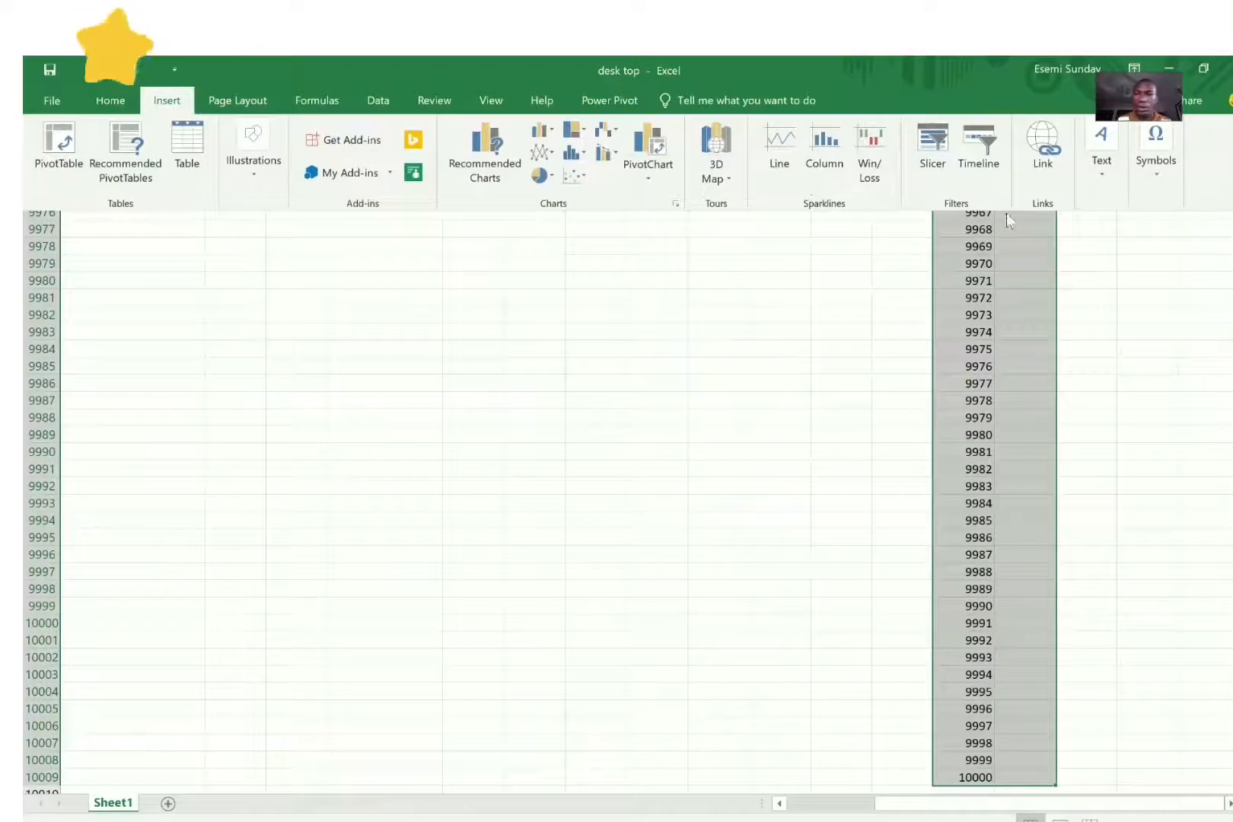
click(361, 97)
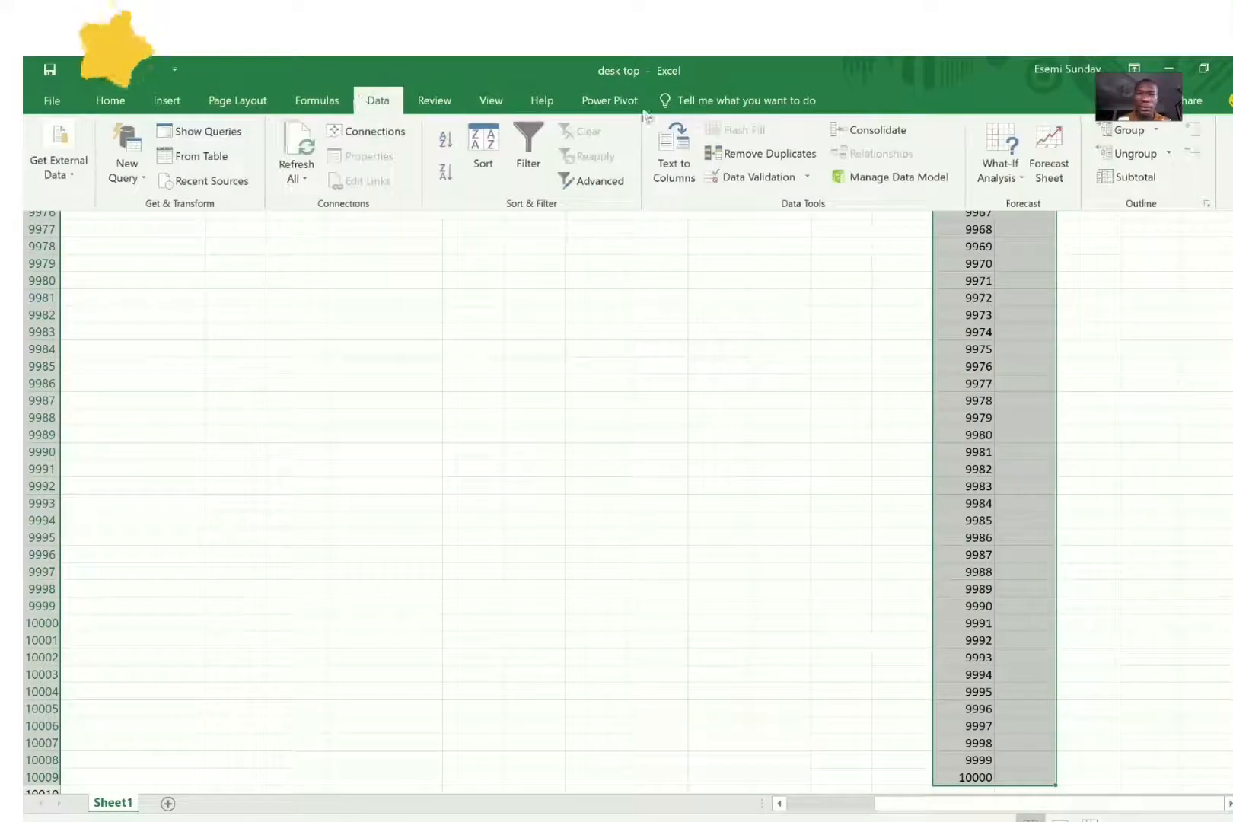
click(1017, 182)
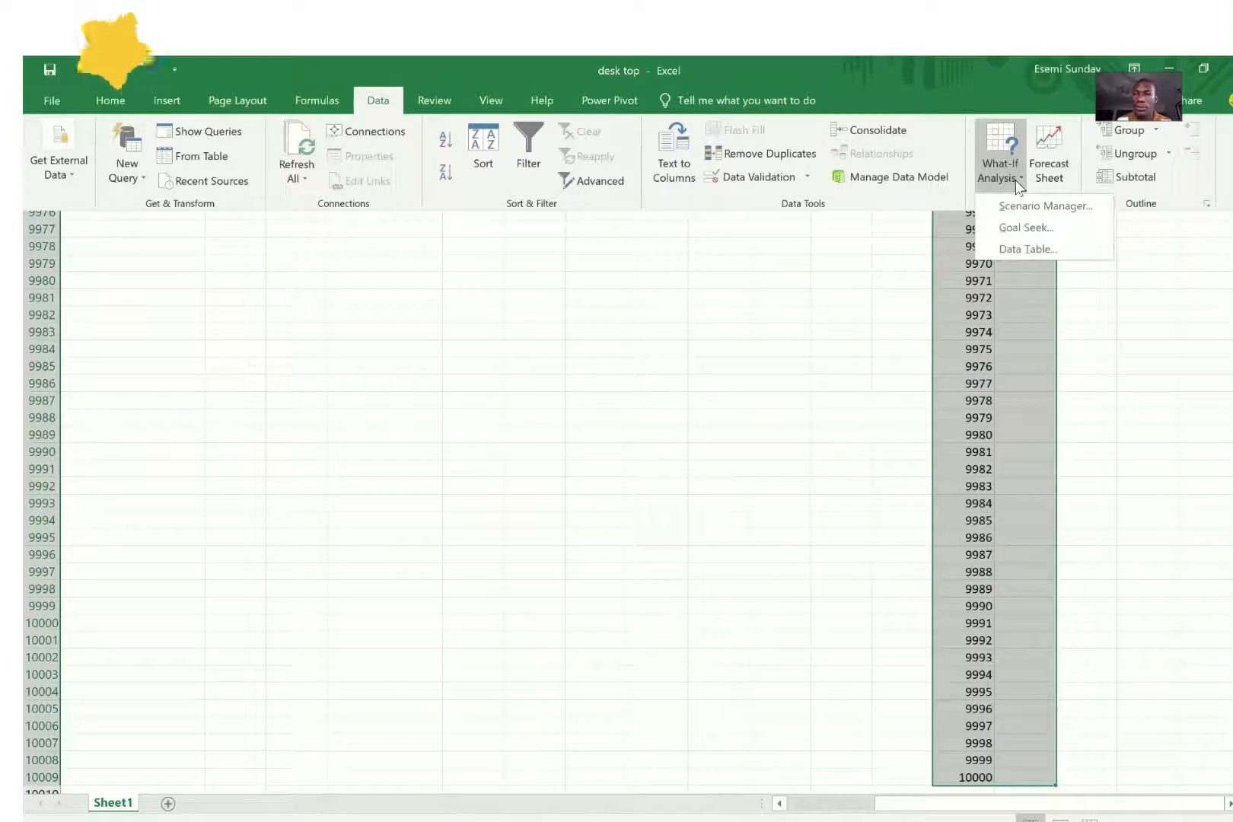
click(1024, 249)
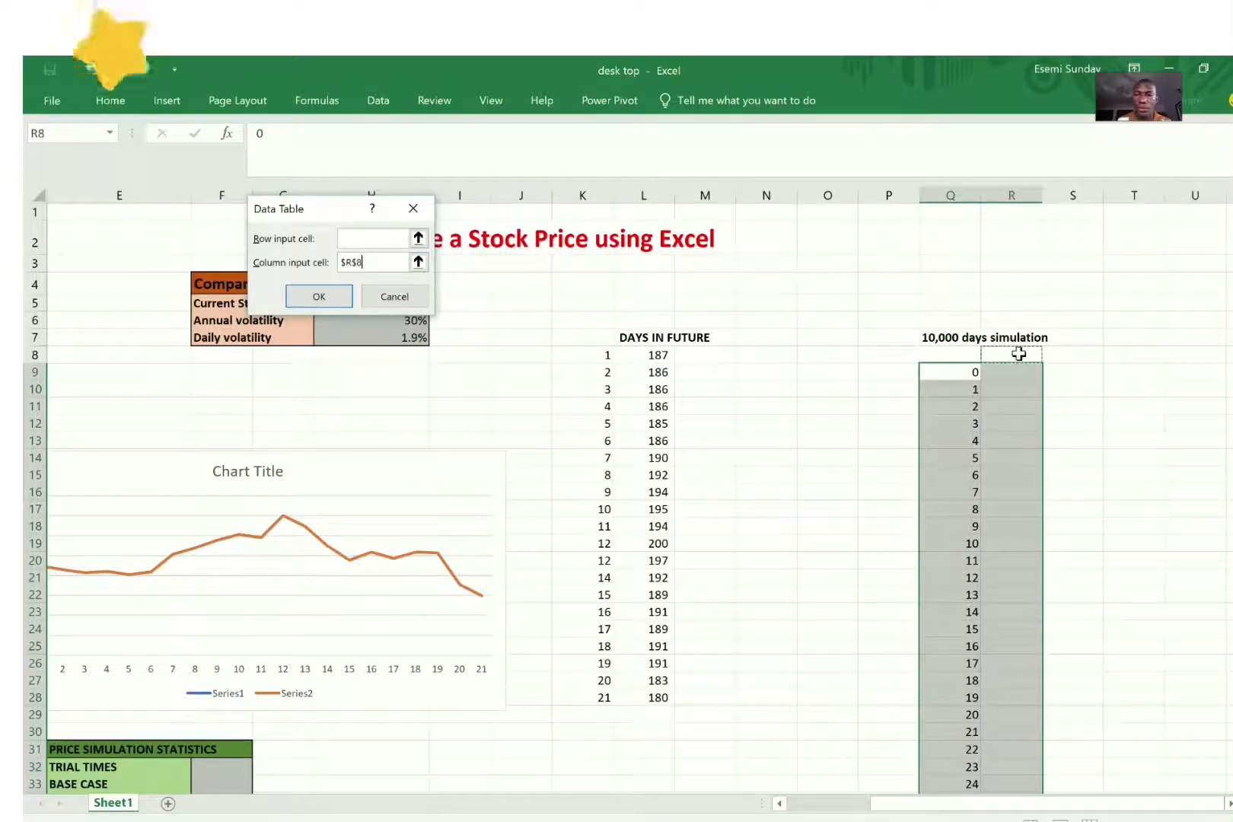
click(315, 290)
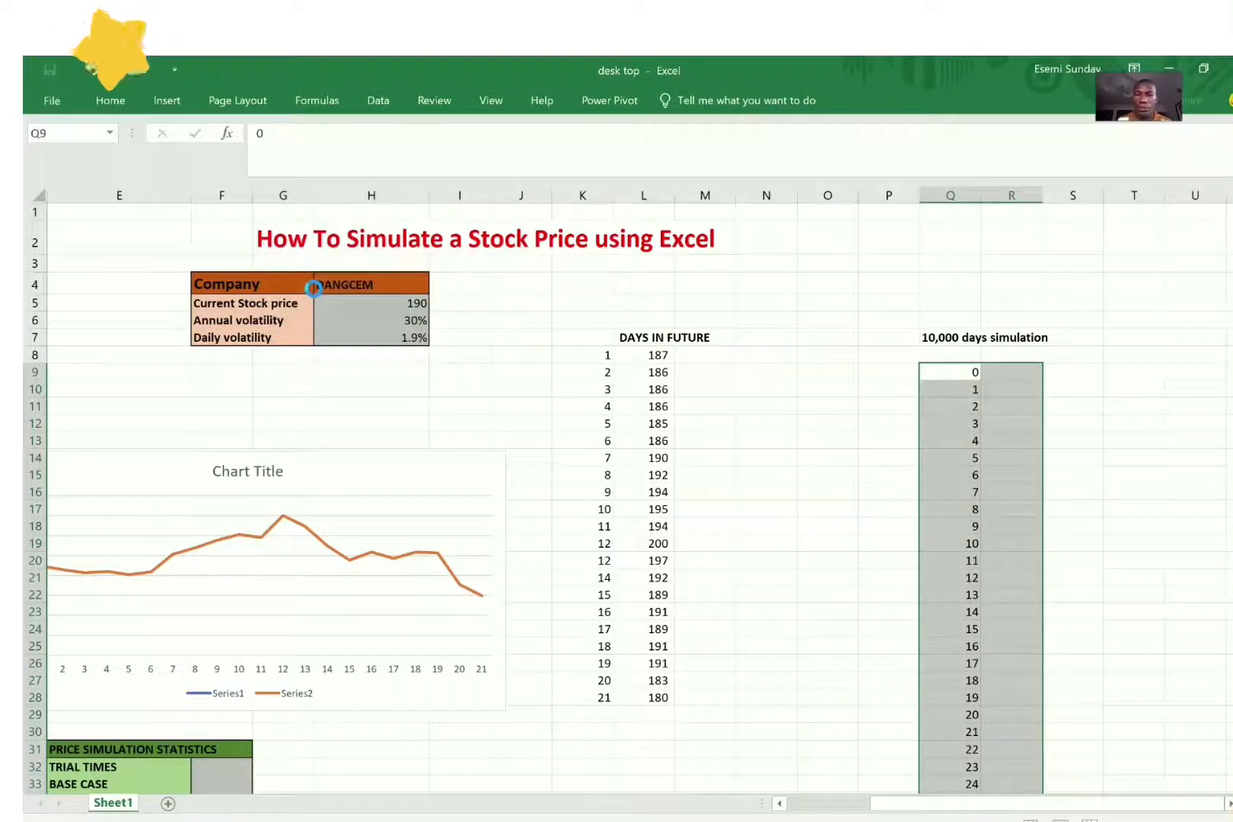
Step: Link R9, the data table's output cell, to the day 21 price with the formula =L28
click(1015, 373)
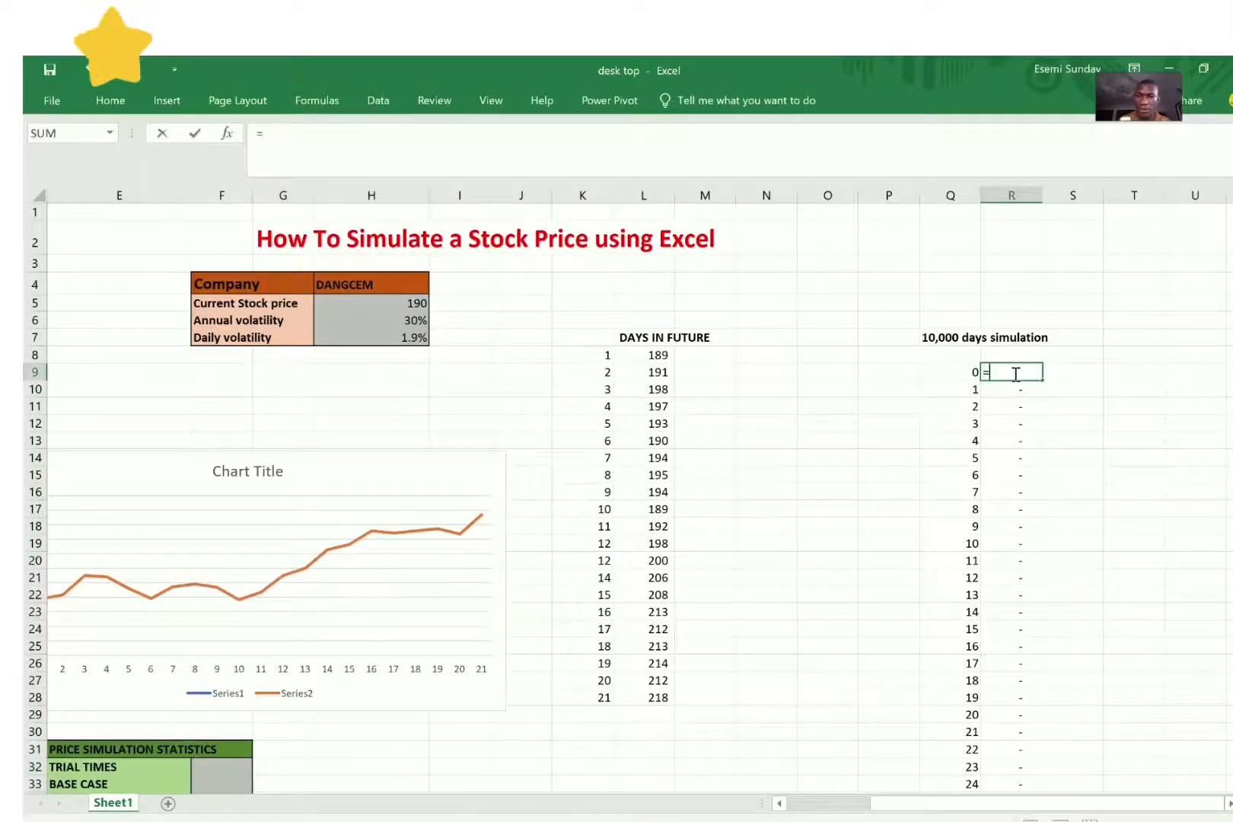
click(649, 698)
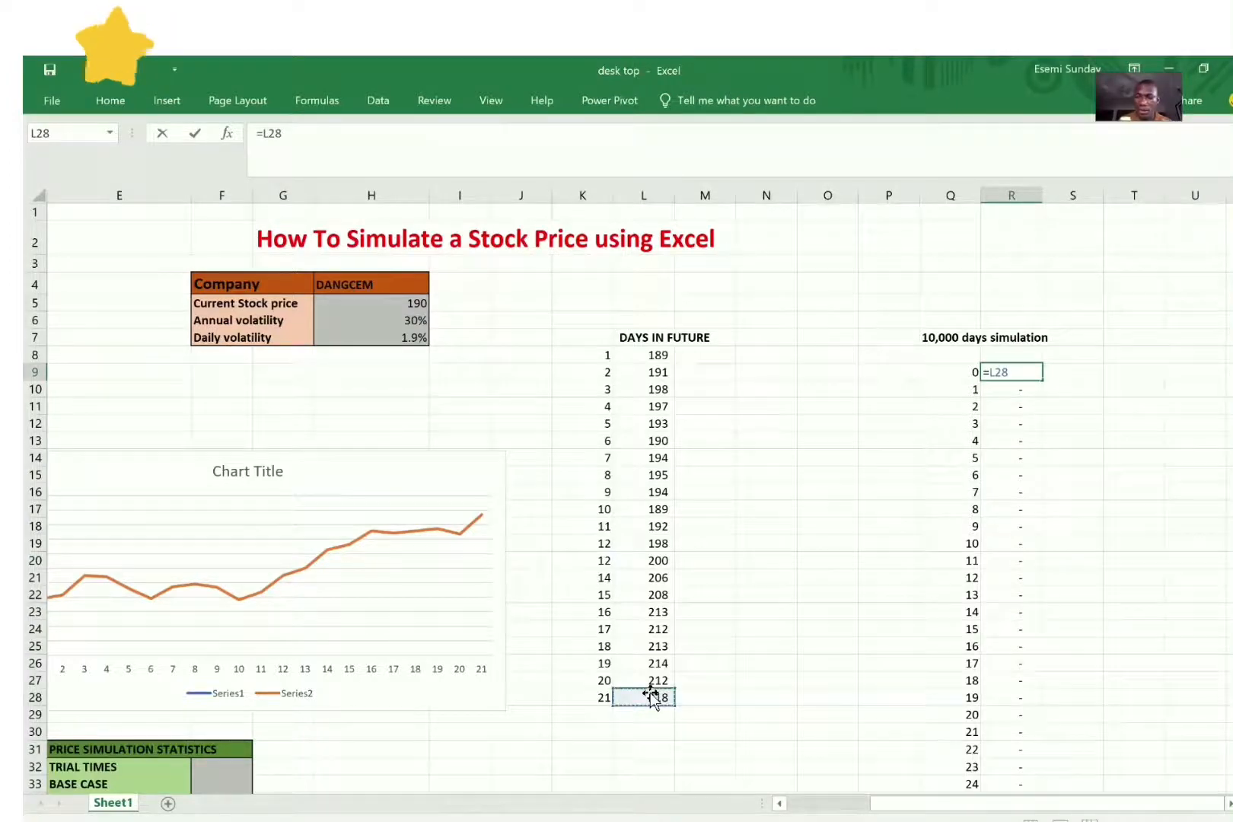
key(Return)
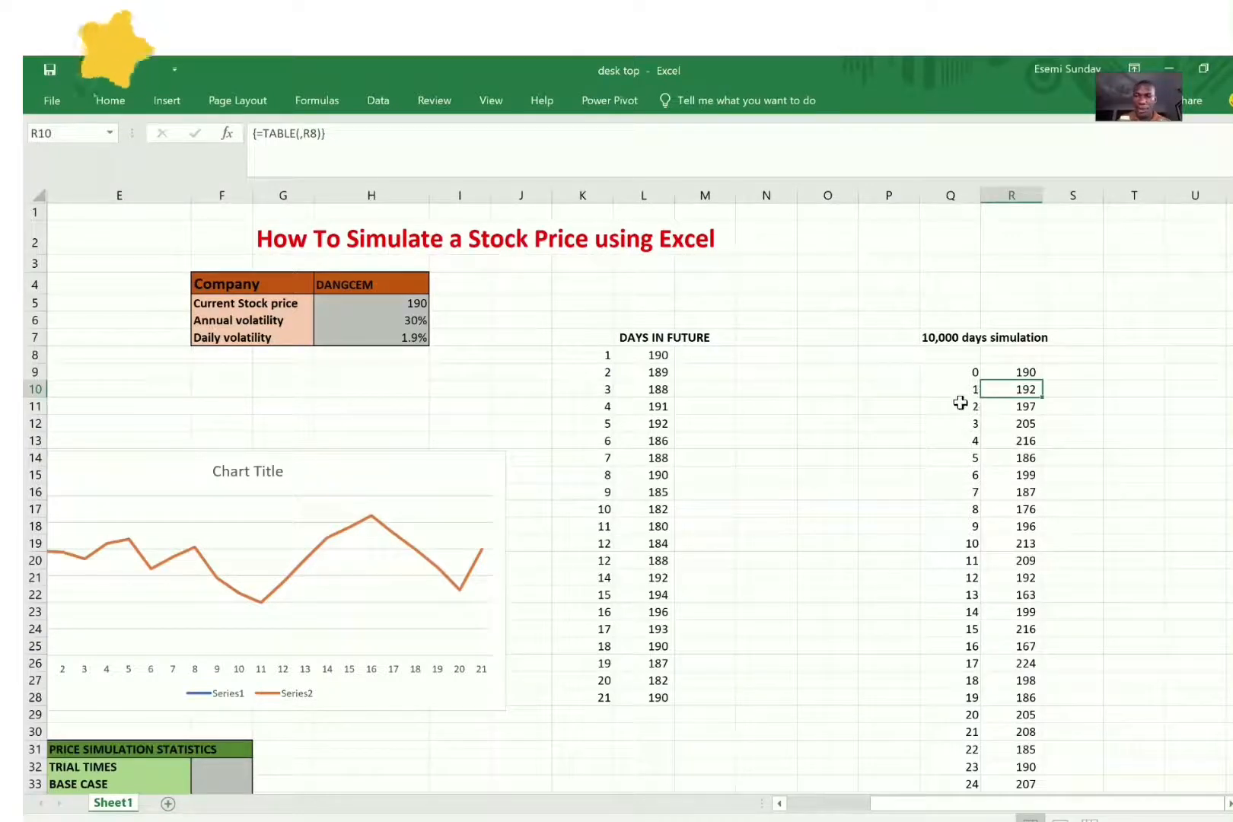
click(967, 376)
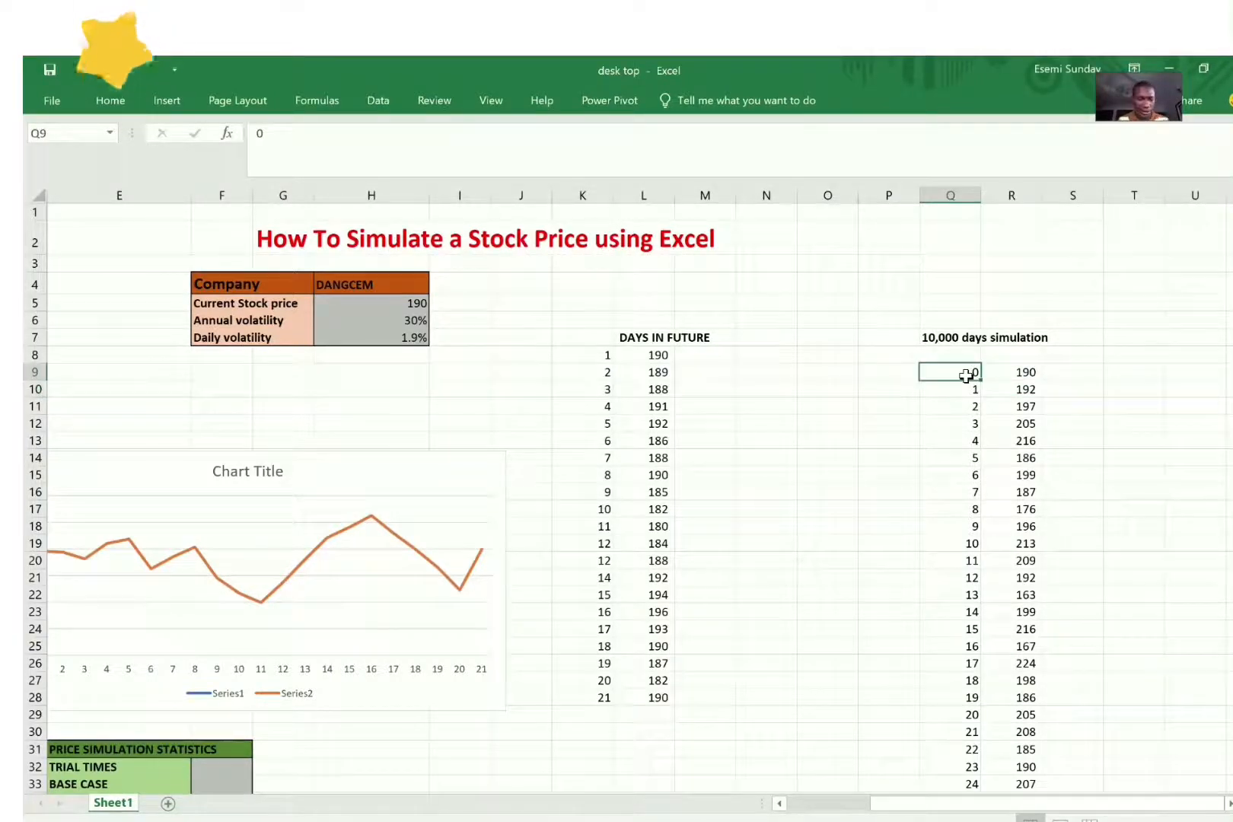
key(ctrl+shift+End)
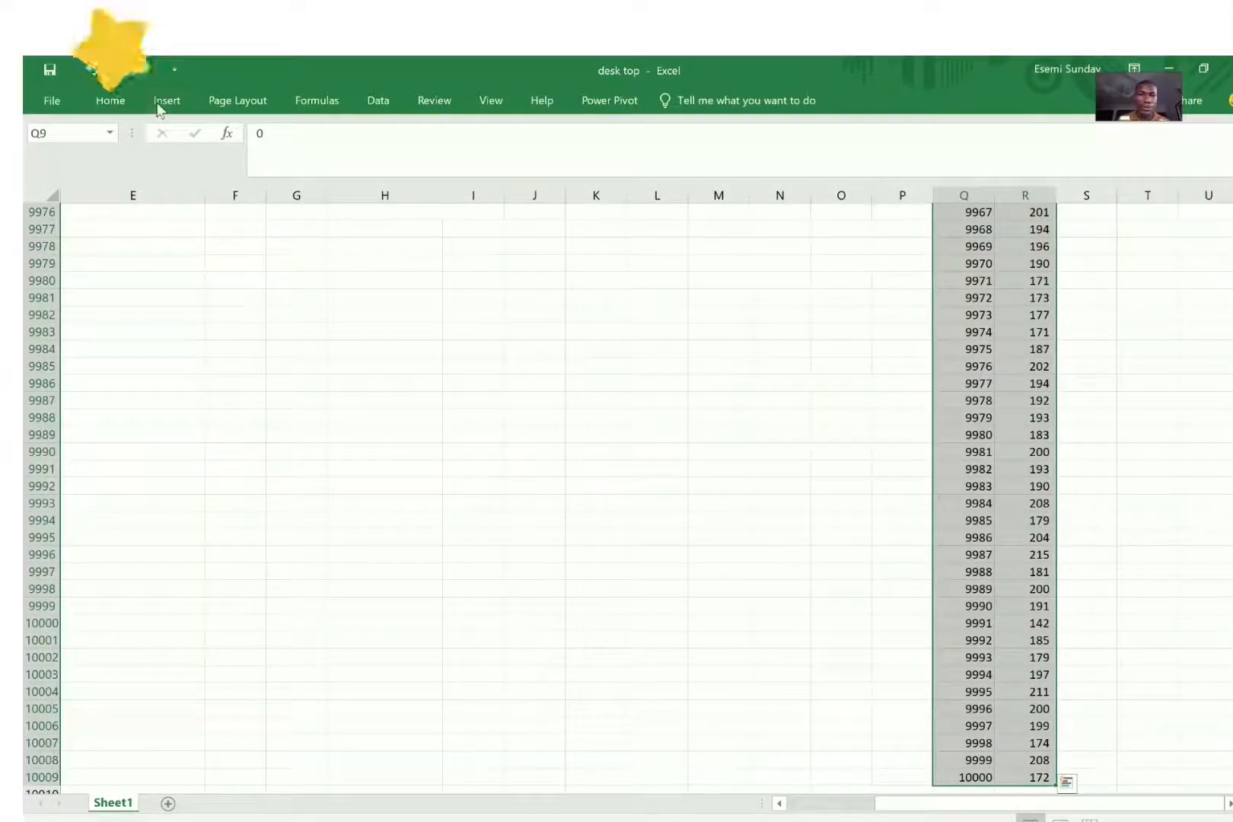
click(127, 105)
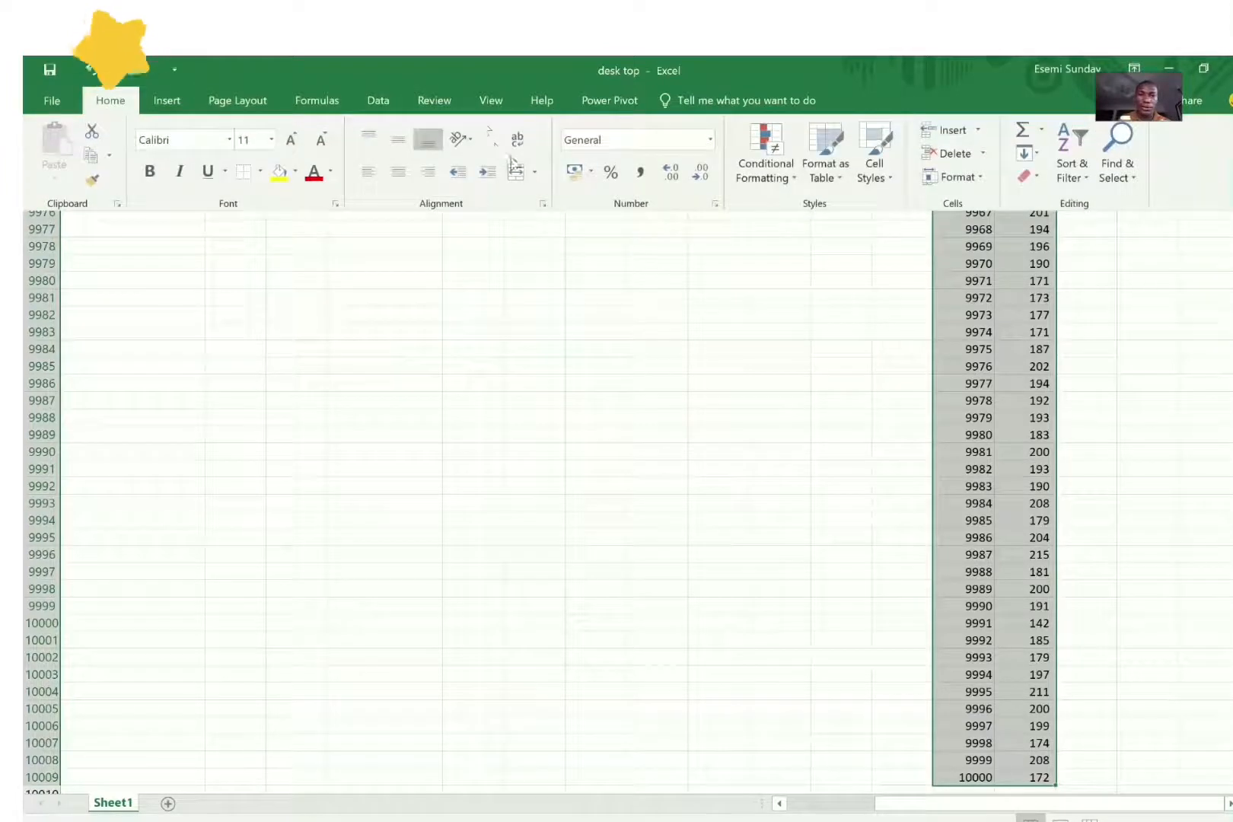
click(166, 103)
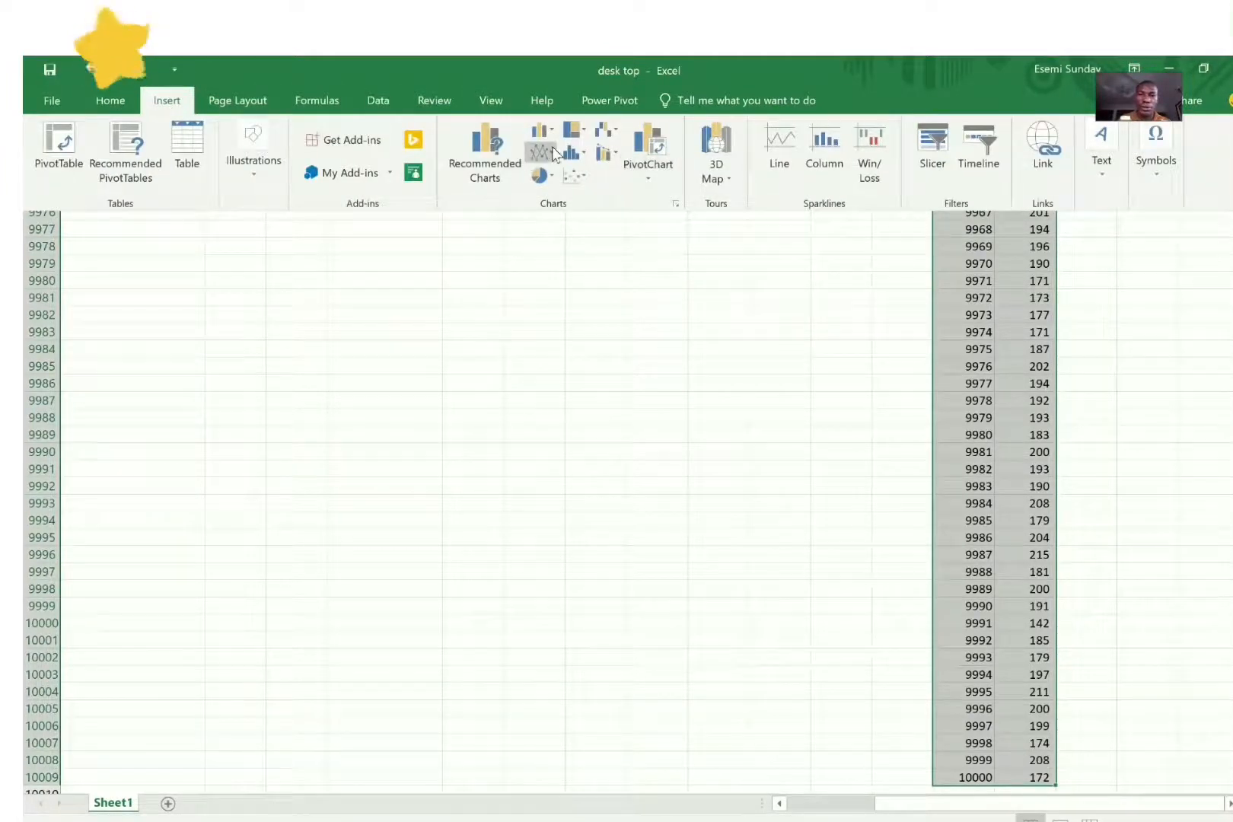
click(556, 152)
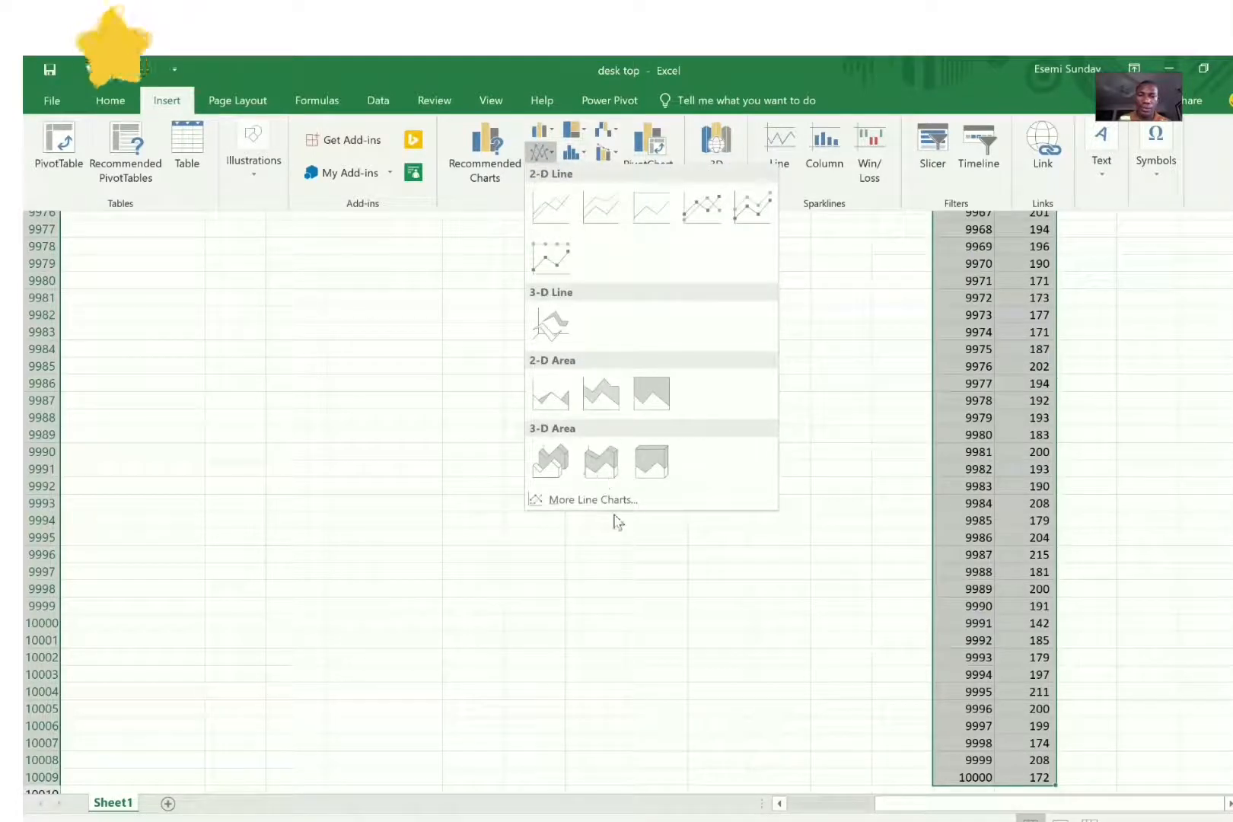
click(593, 500)
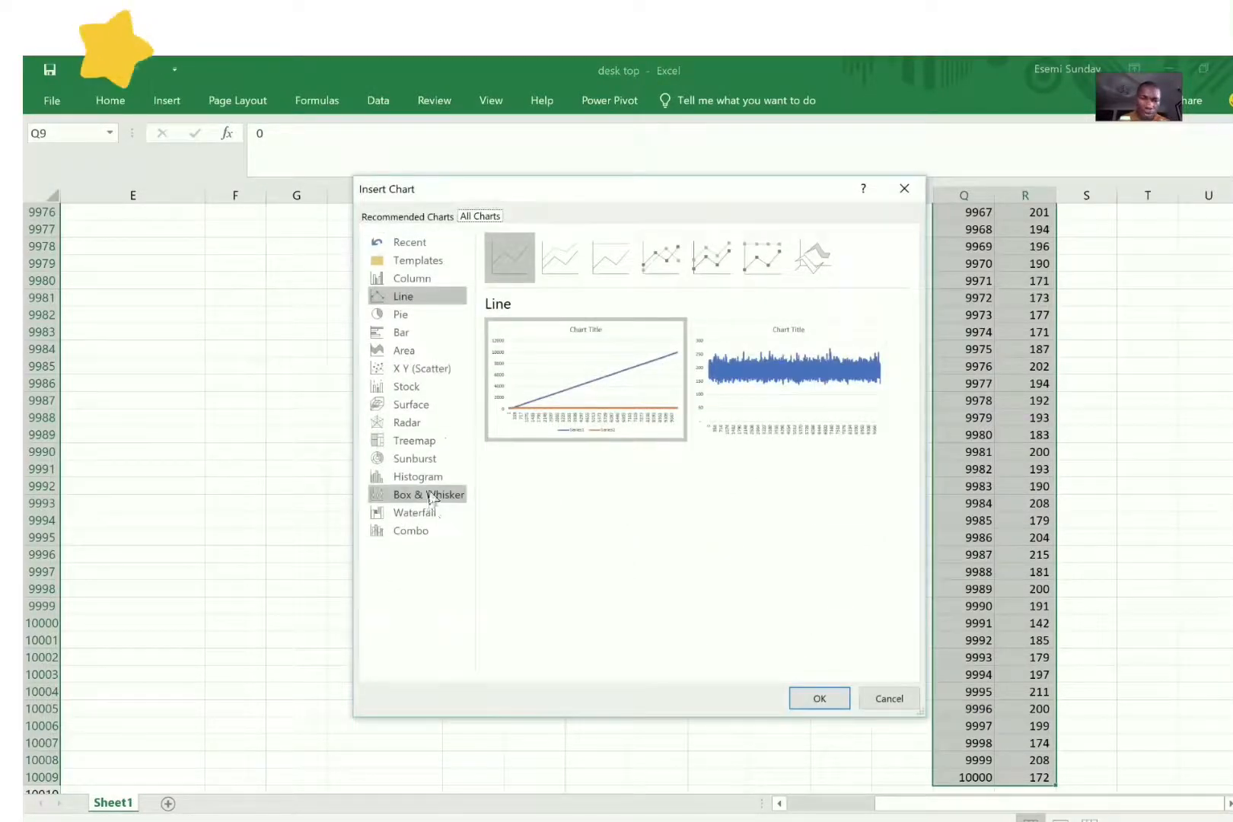
click(428, 477)
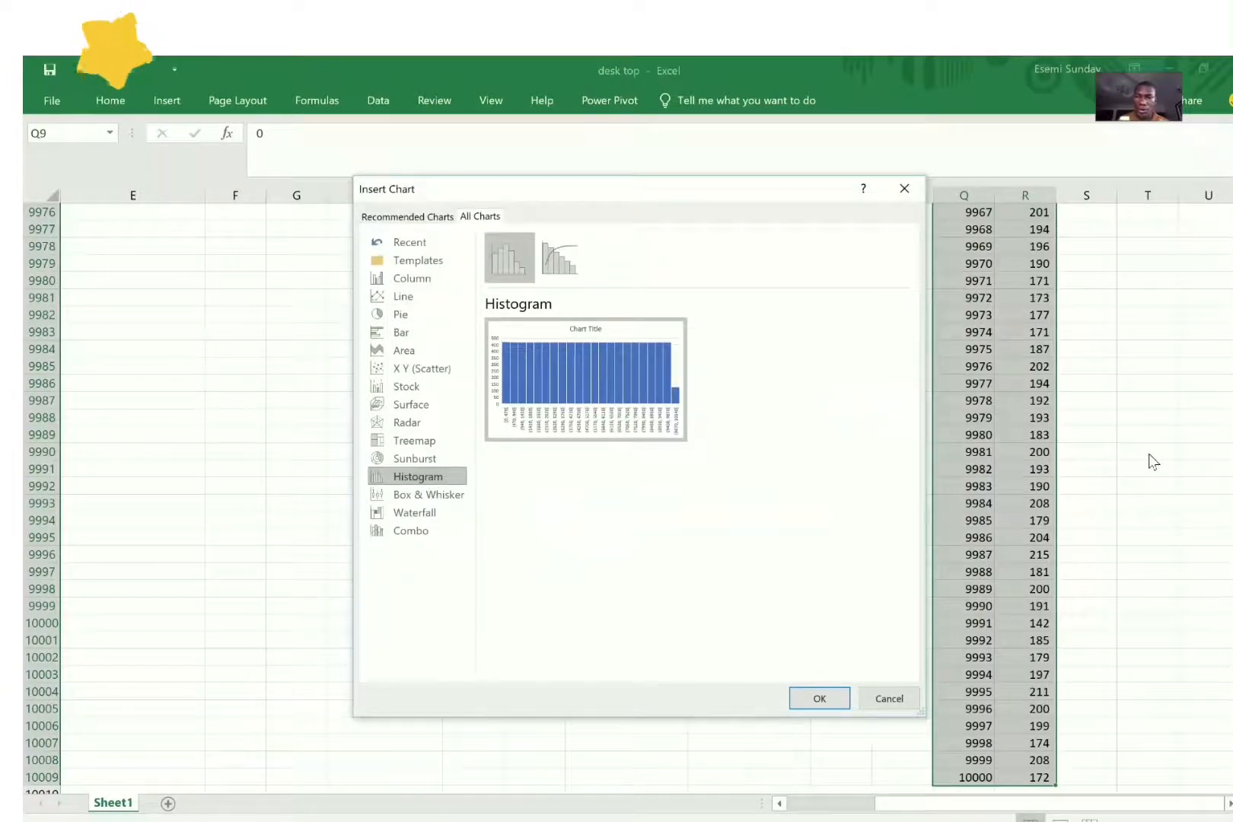
click(905, 190)
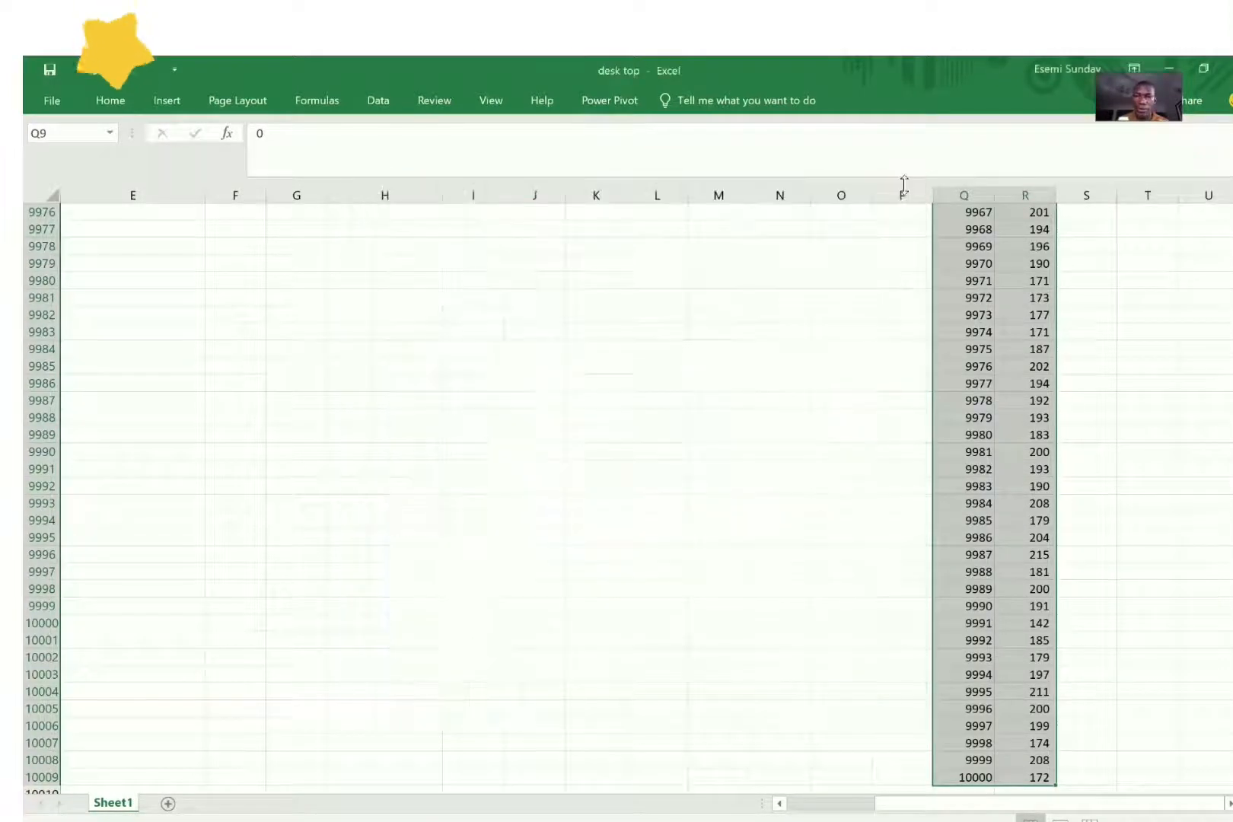
scroll(533, 495, up, 3)
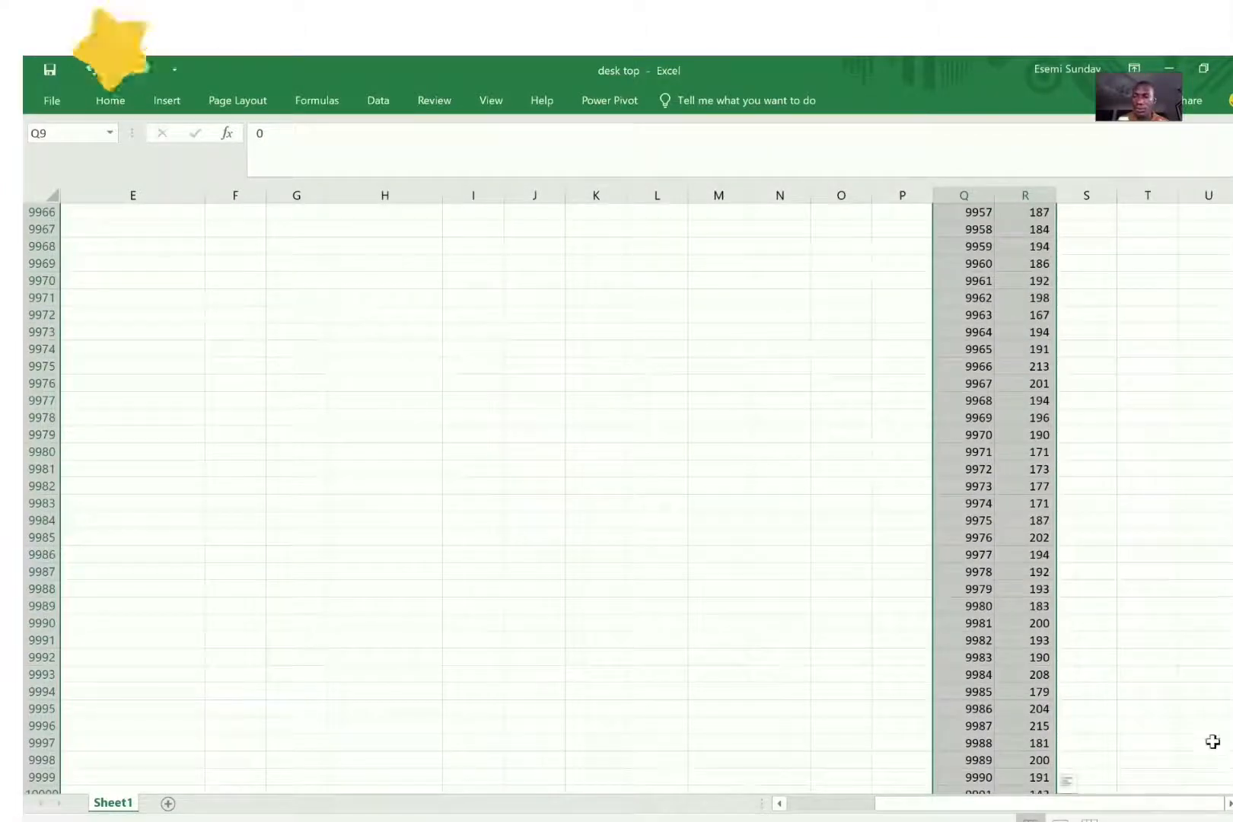
drag(1232, 772, 1232, 216)
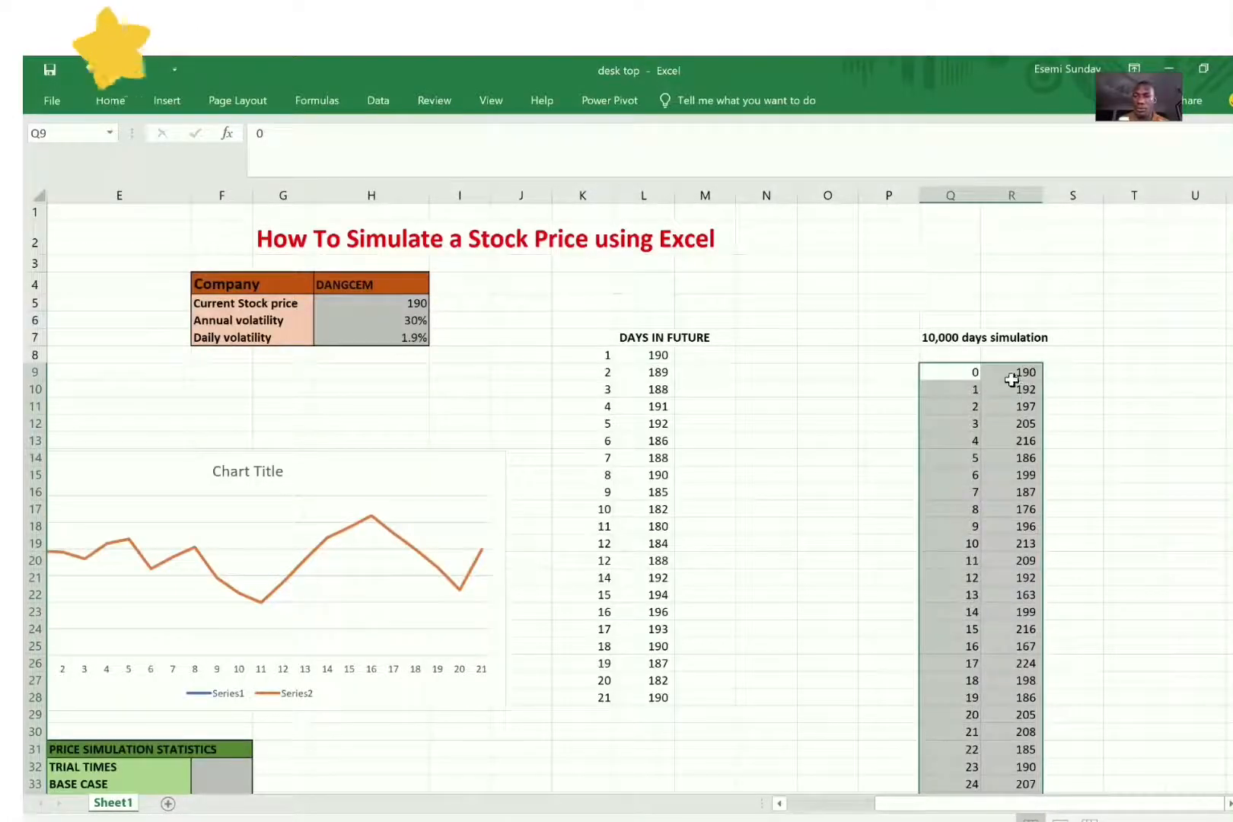
Step: Insert a histogram of the simulated prices in column R, selecting from the blank cell R8 down through the last trial
click(1026, 393)
key(ctrl+a)
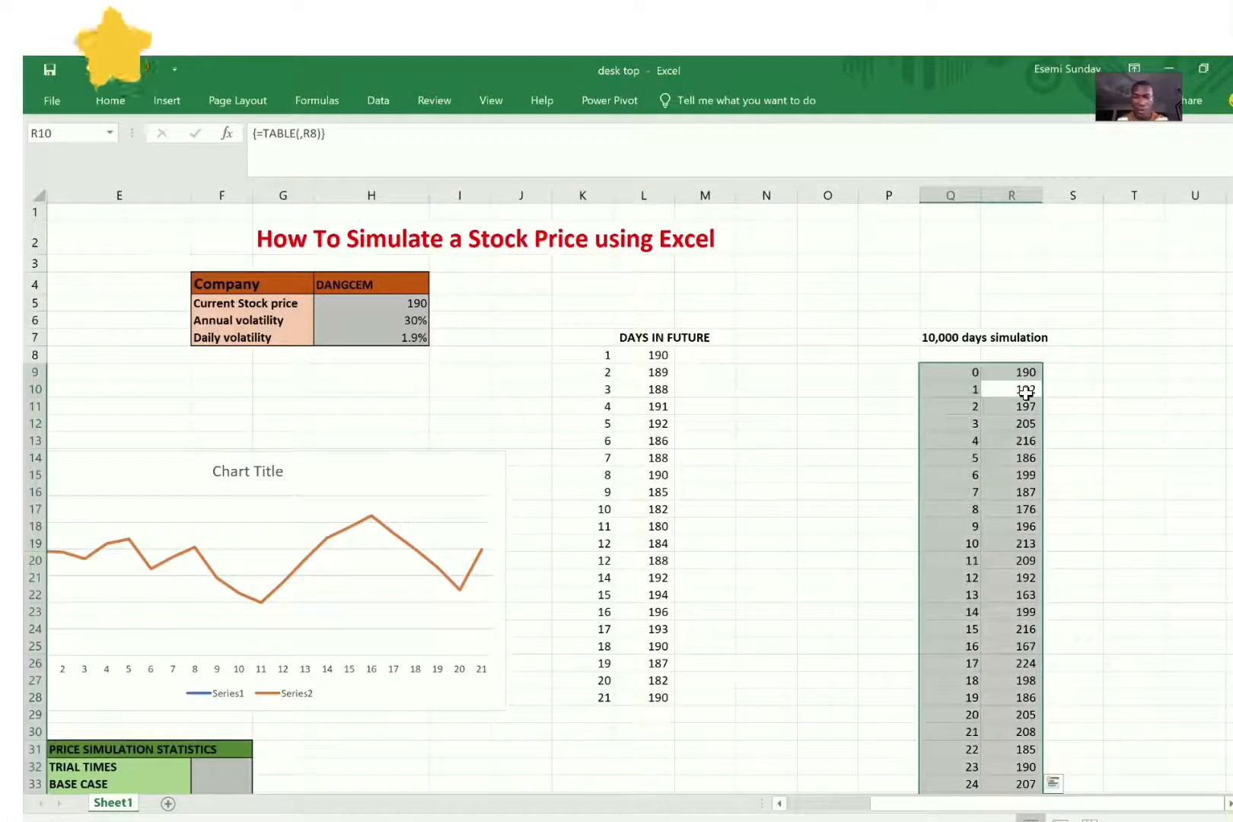
key(shift+Right)
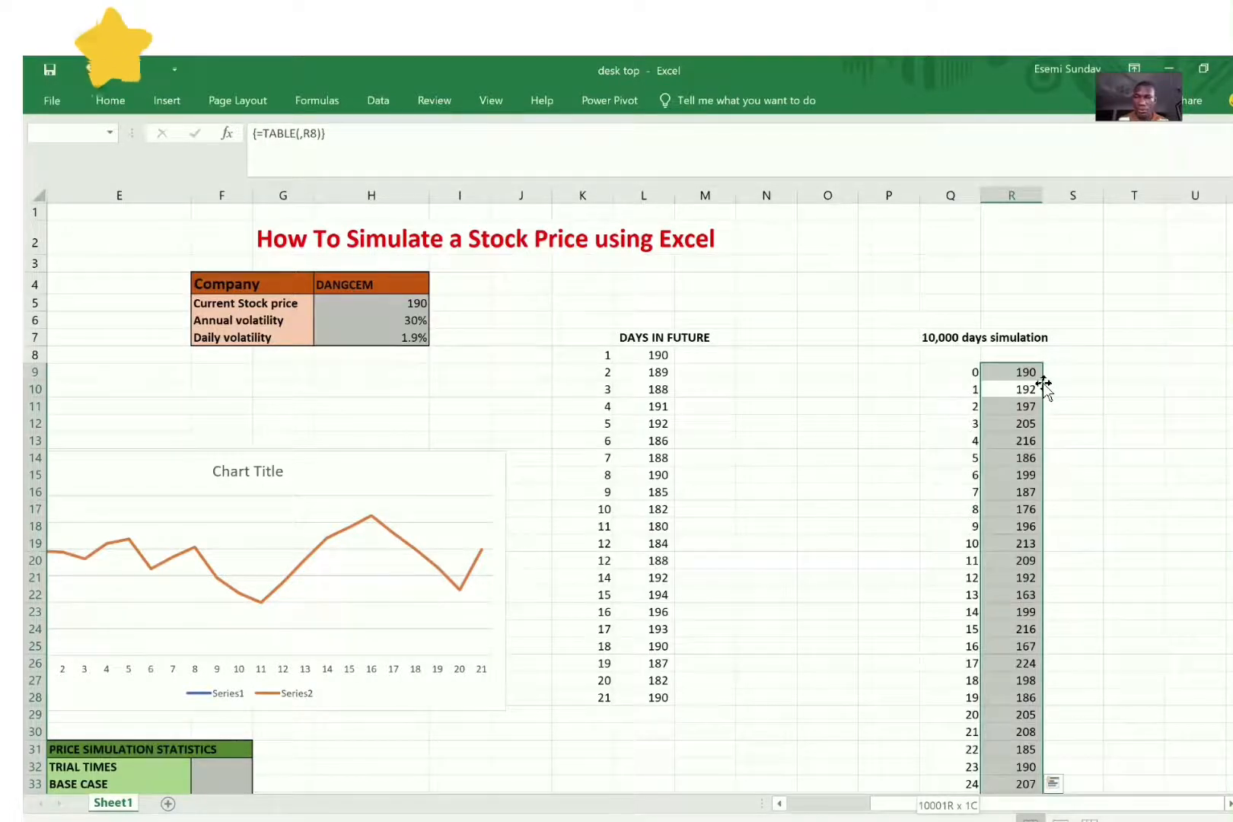
key(shift+Down)
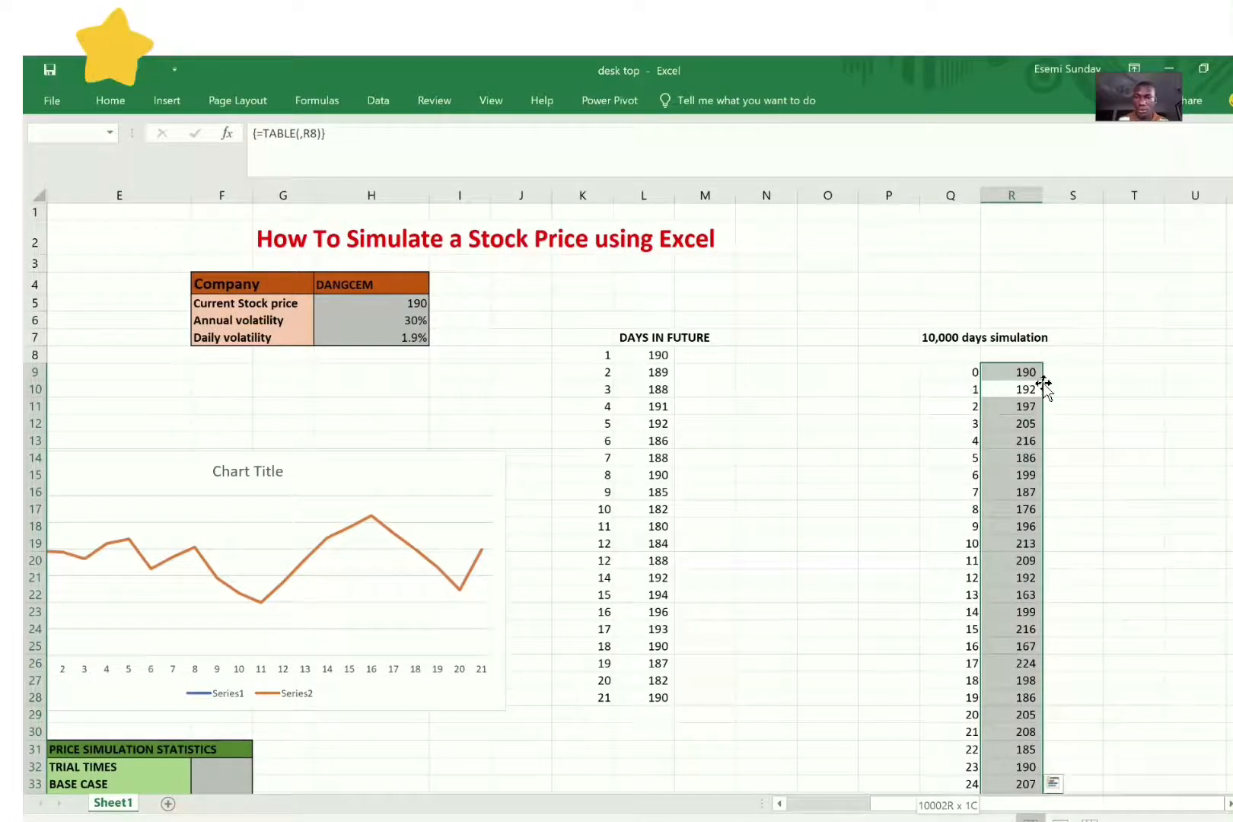
key(shift+Up)
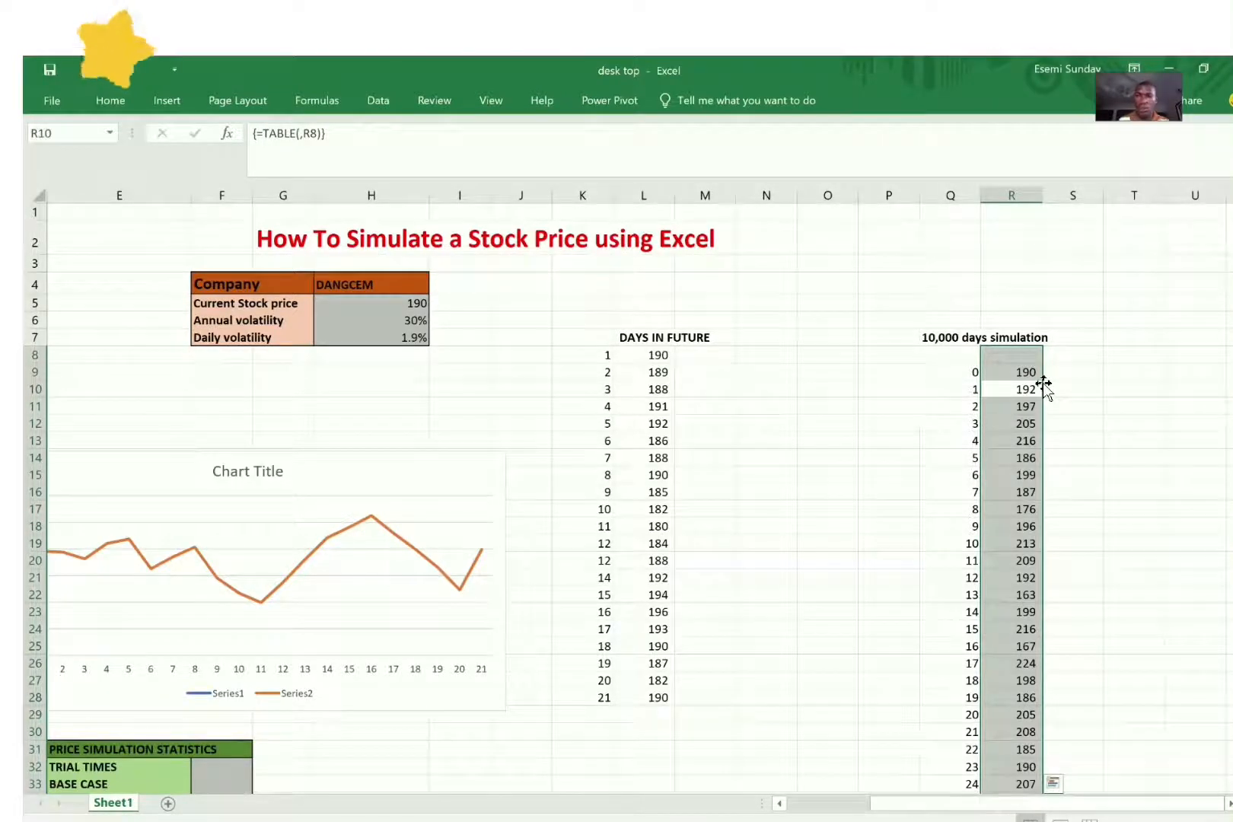
click(167, 107)
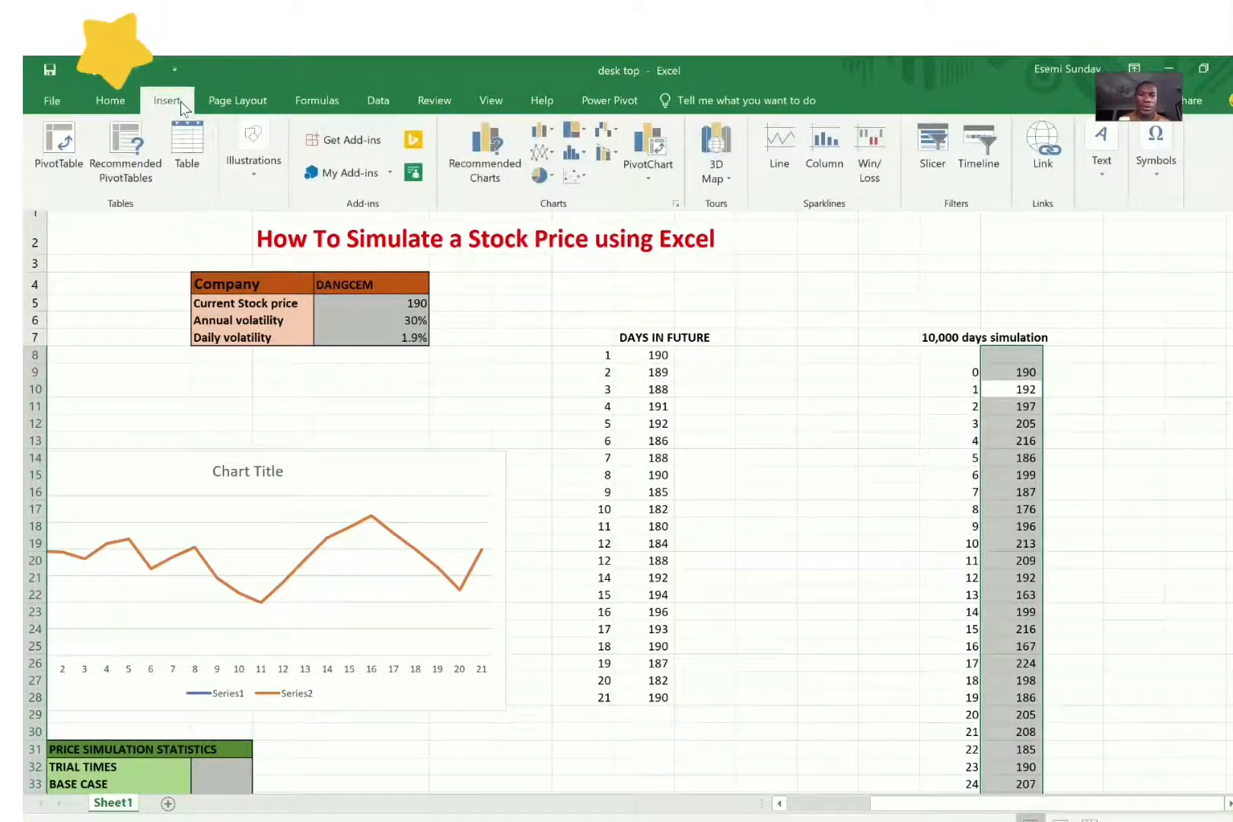
click(542, 153)
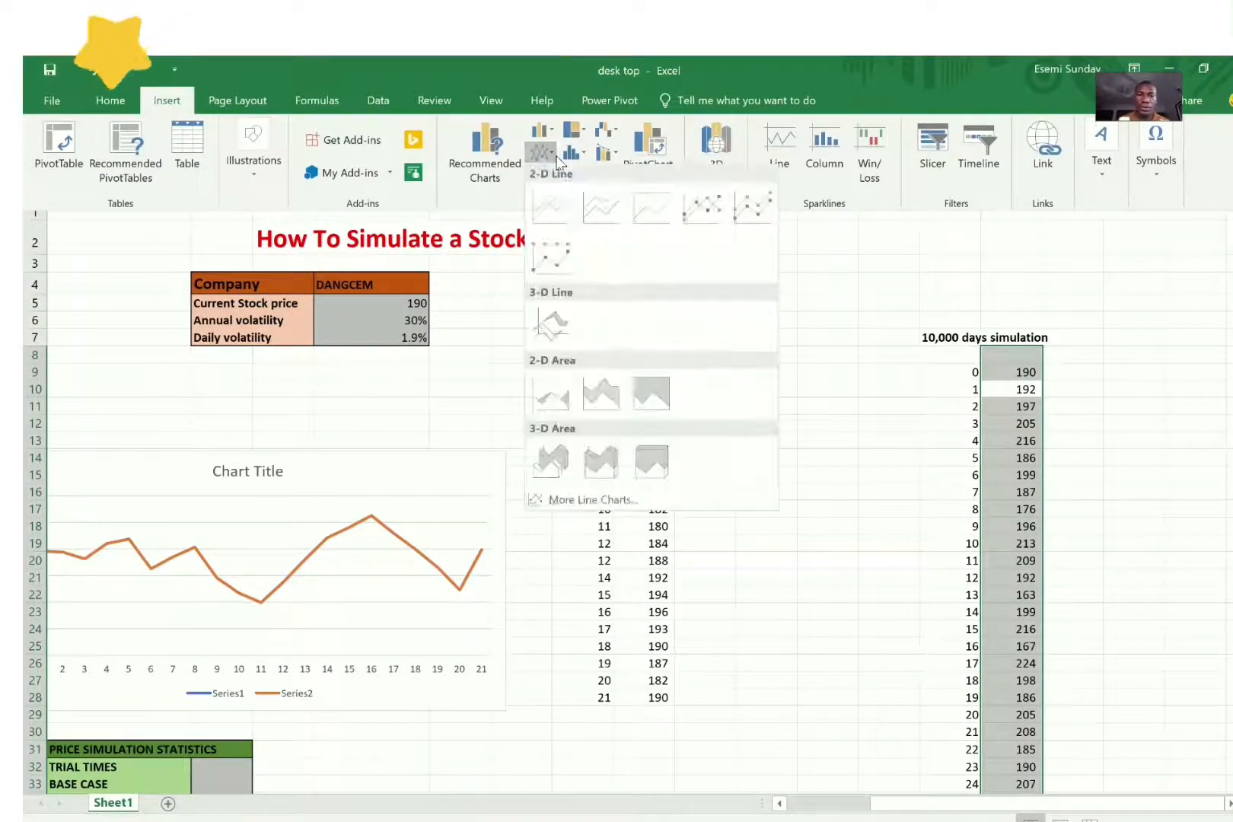
click(600, 496)
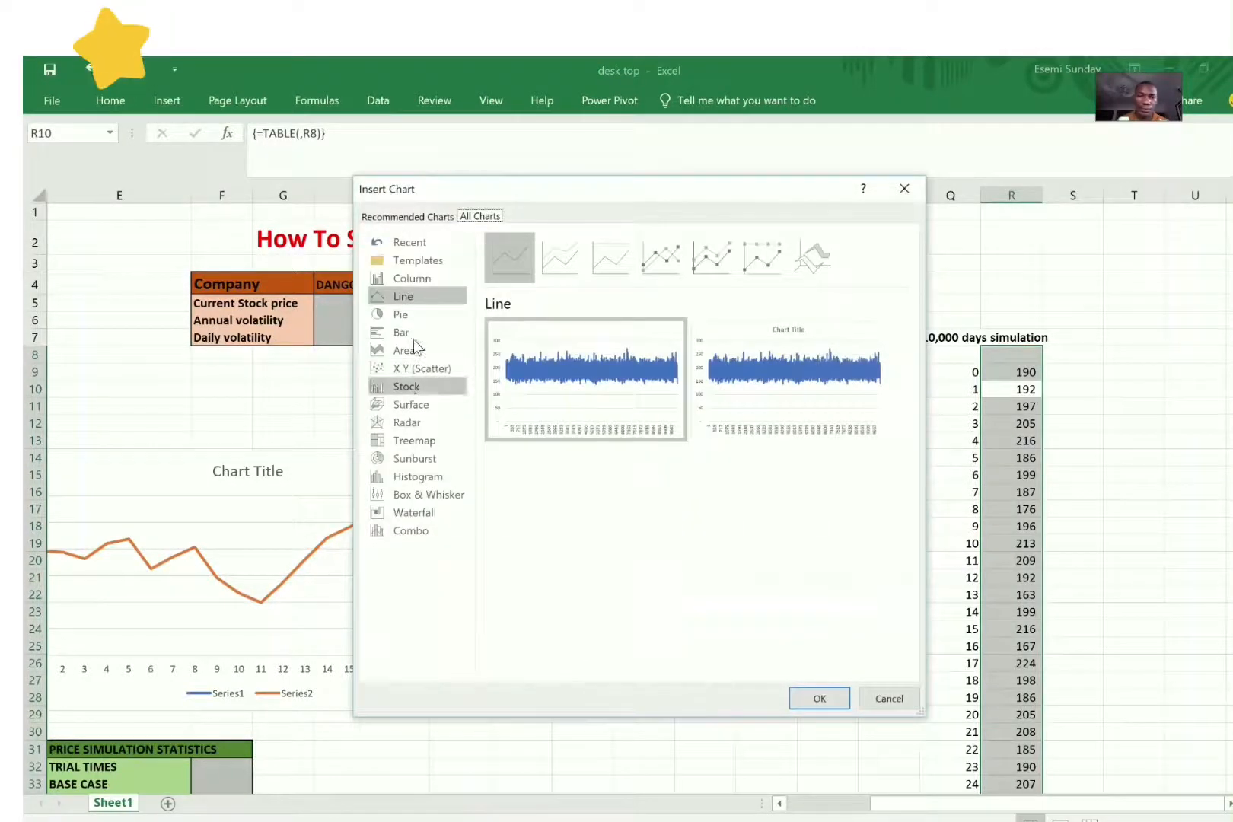
click(438, 475)
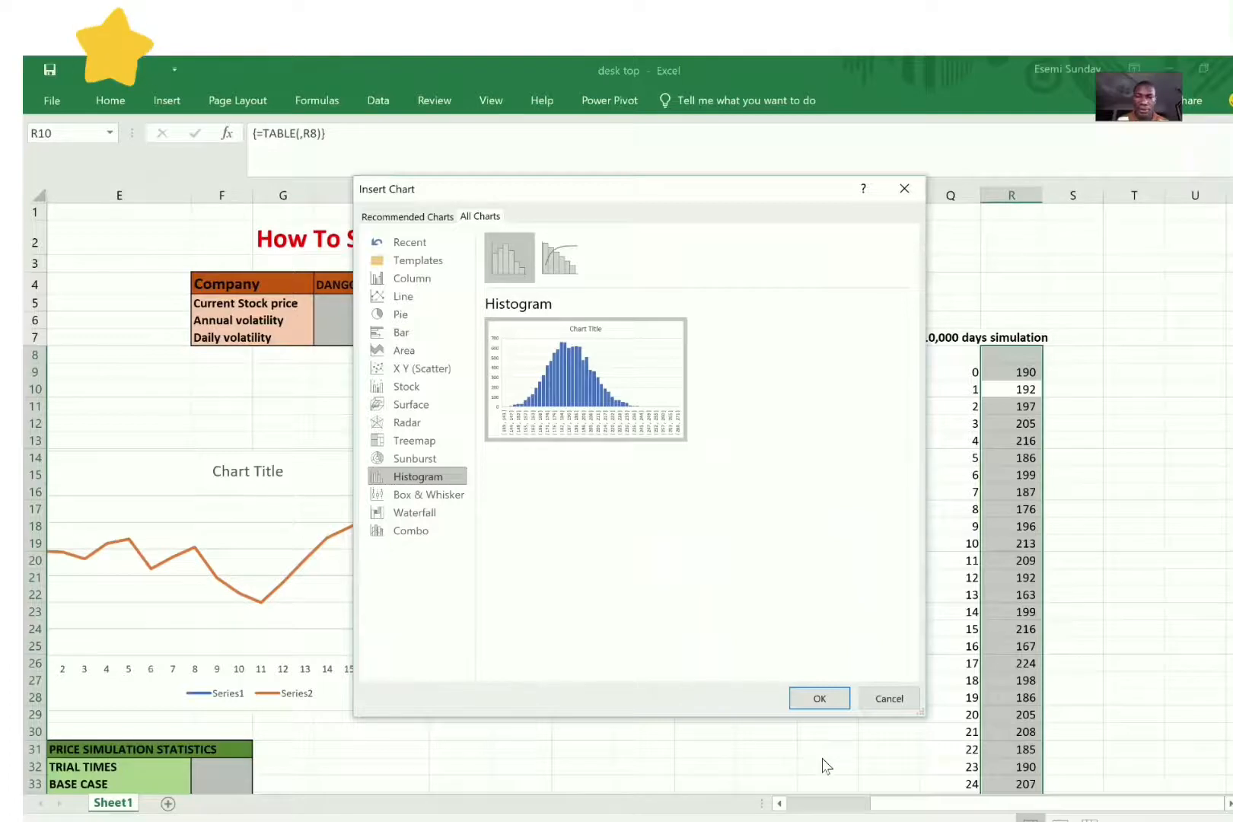
click(550, 258)
click(508, 257)
mouse_move(594, 387)
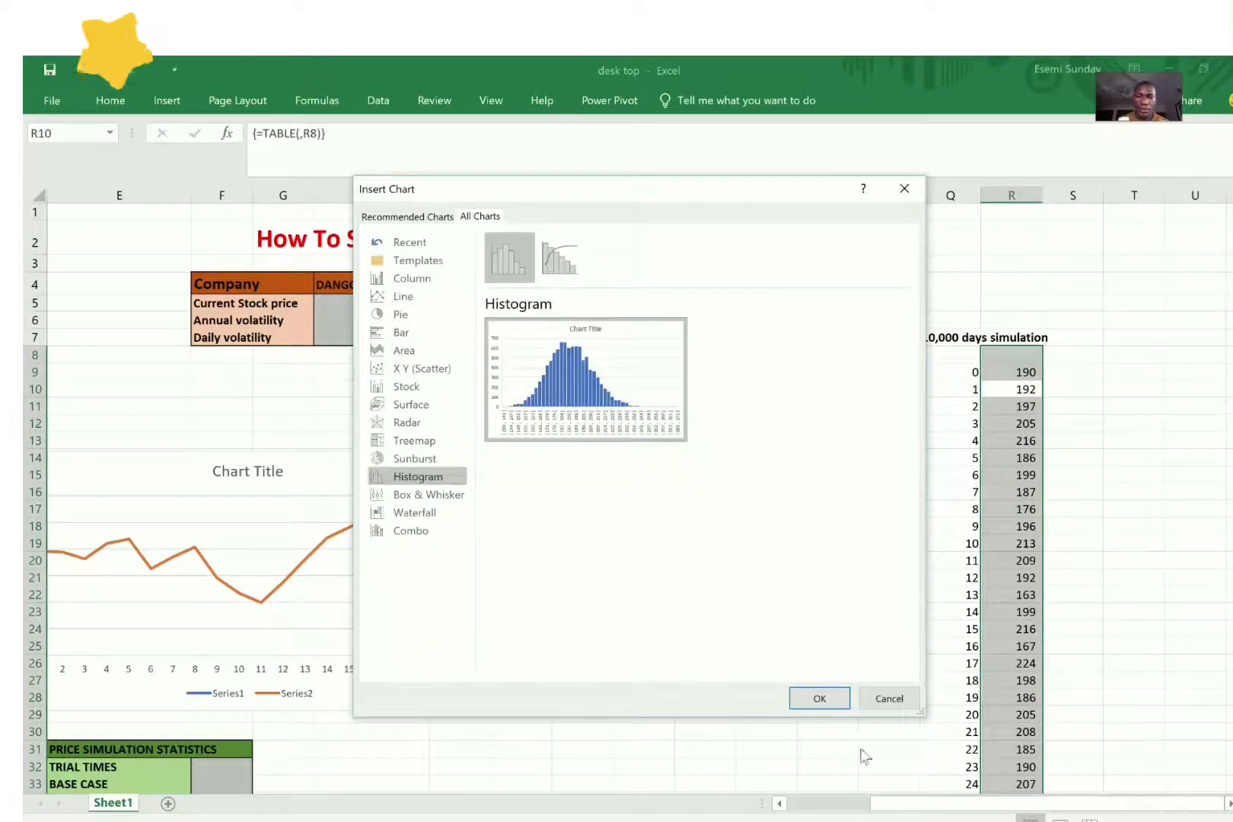
click(820, 699)
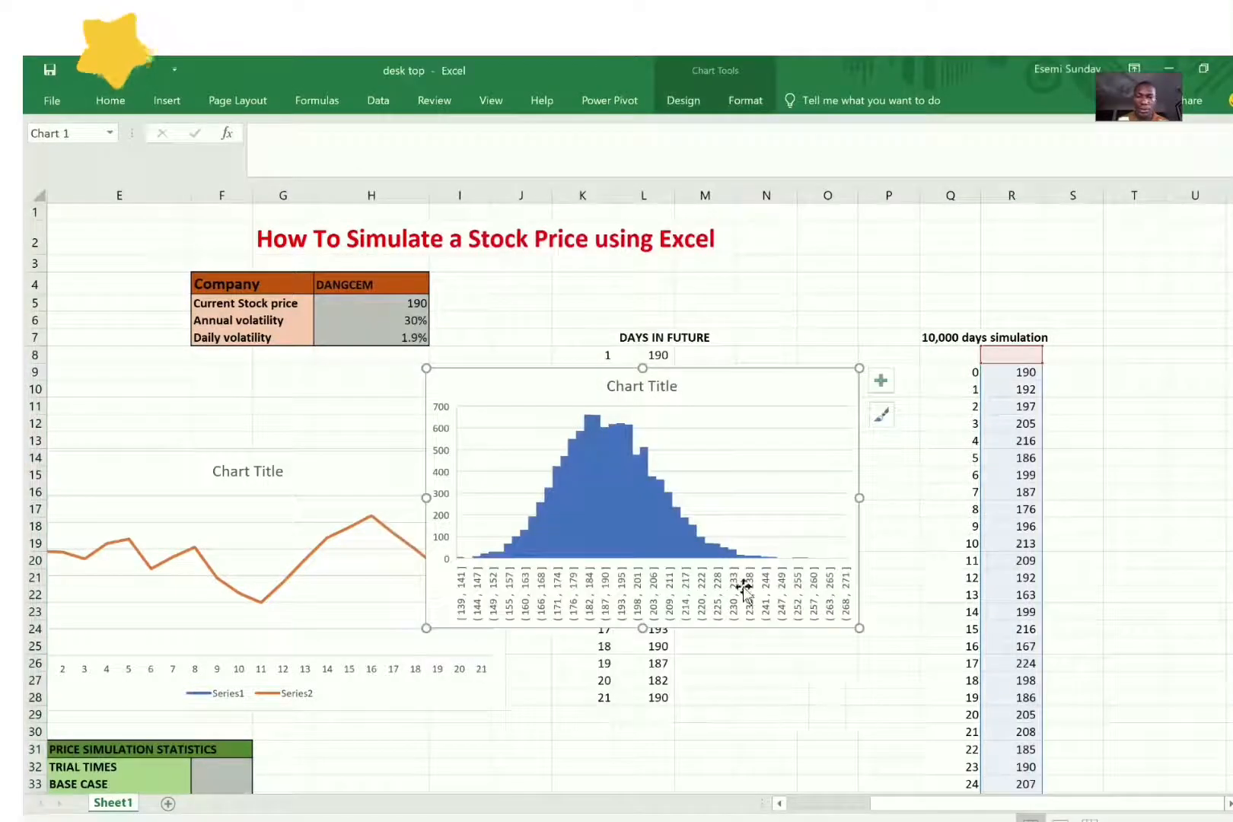
Step: Recalculate the 10,000 trials several times and examine how the shape of the price histogram responds
click(1026, 460)
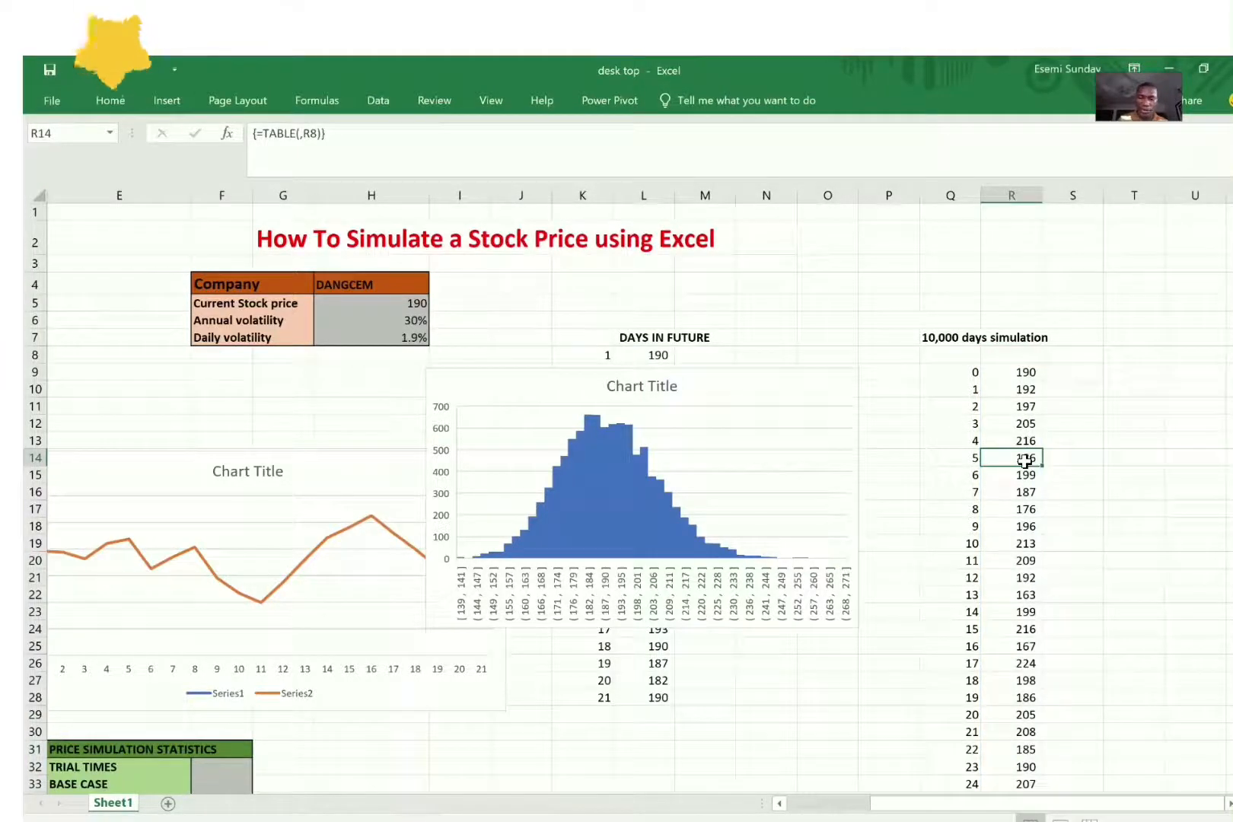
key(F9)
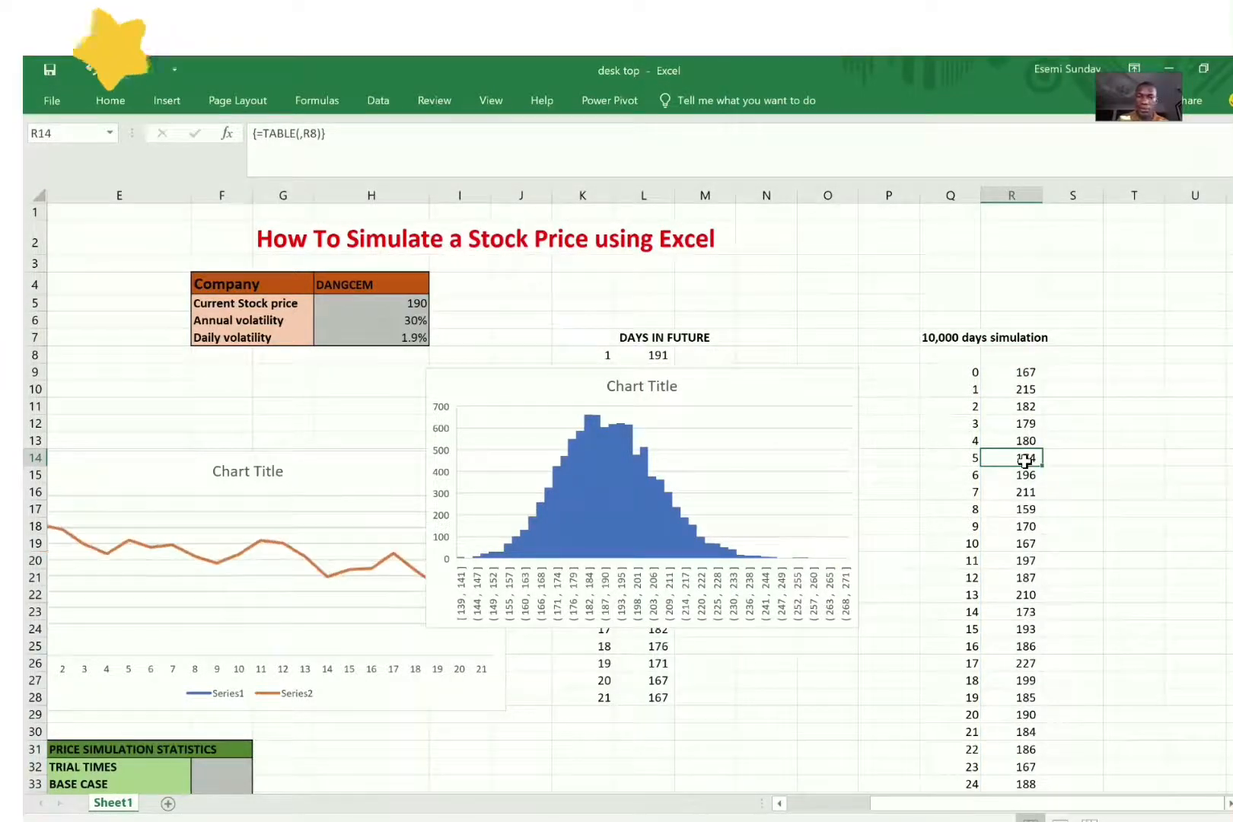
key(F9)
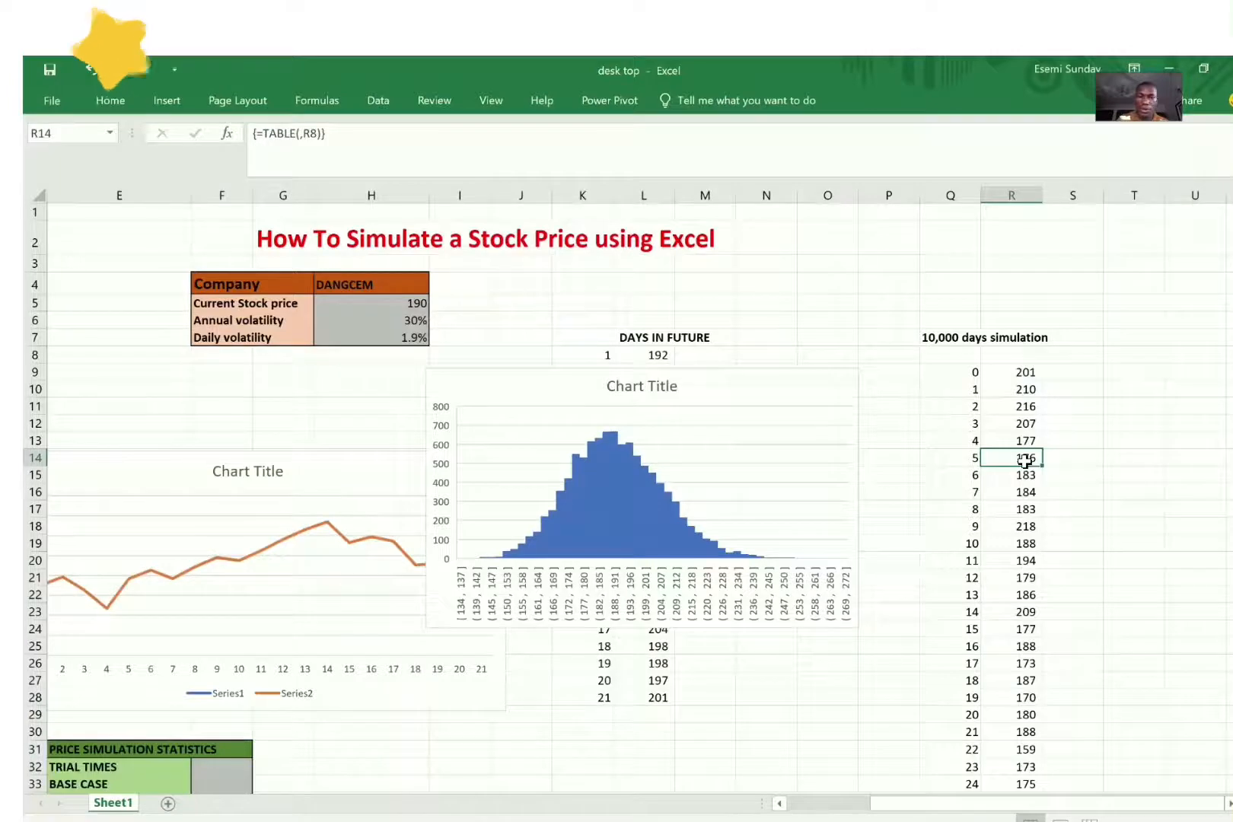
key(F9)
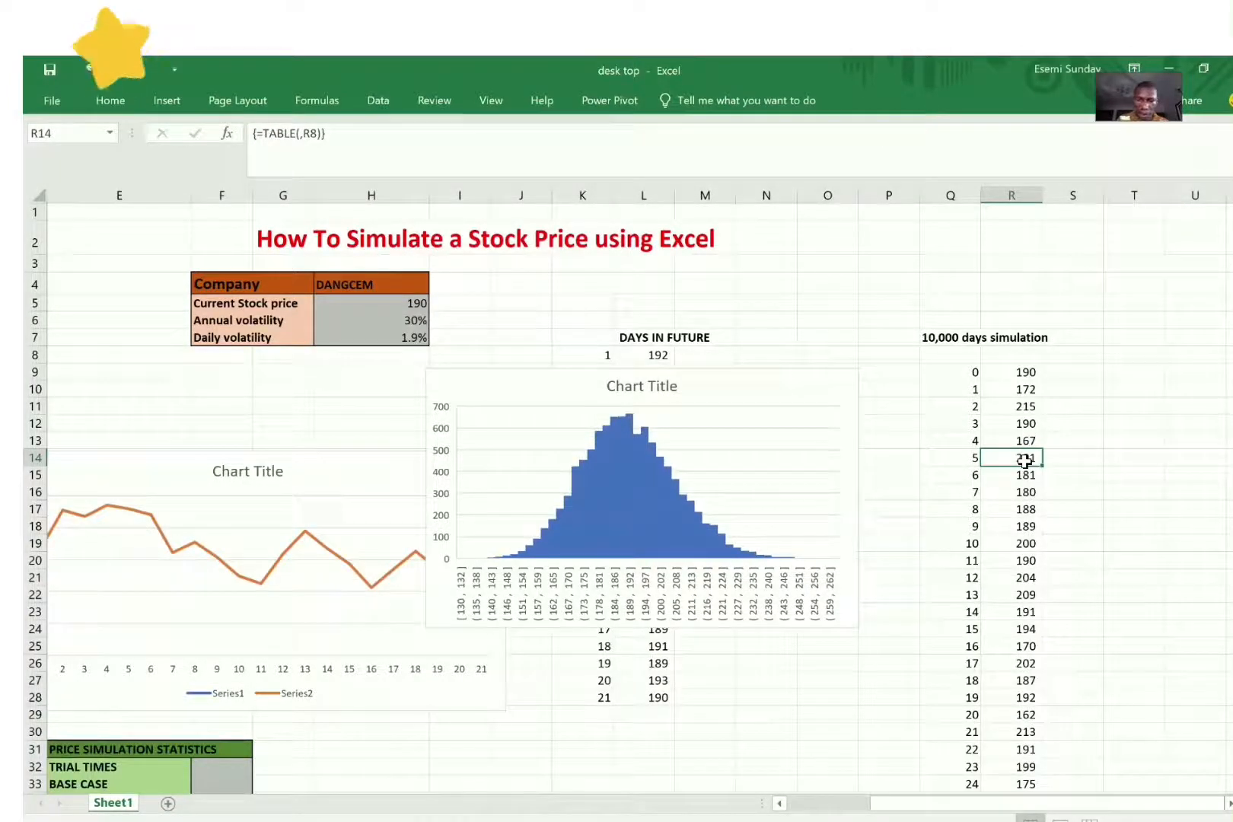
key(F9)
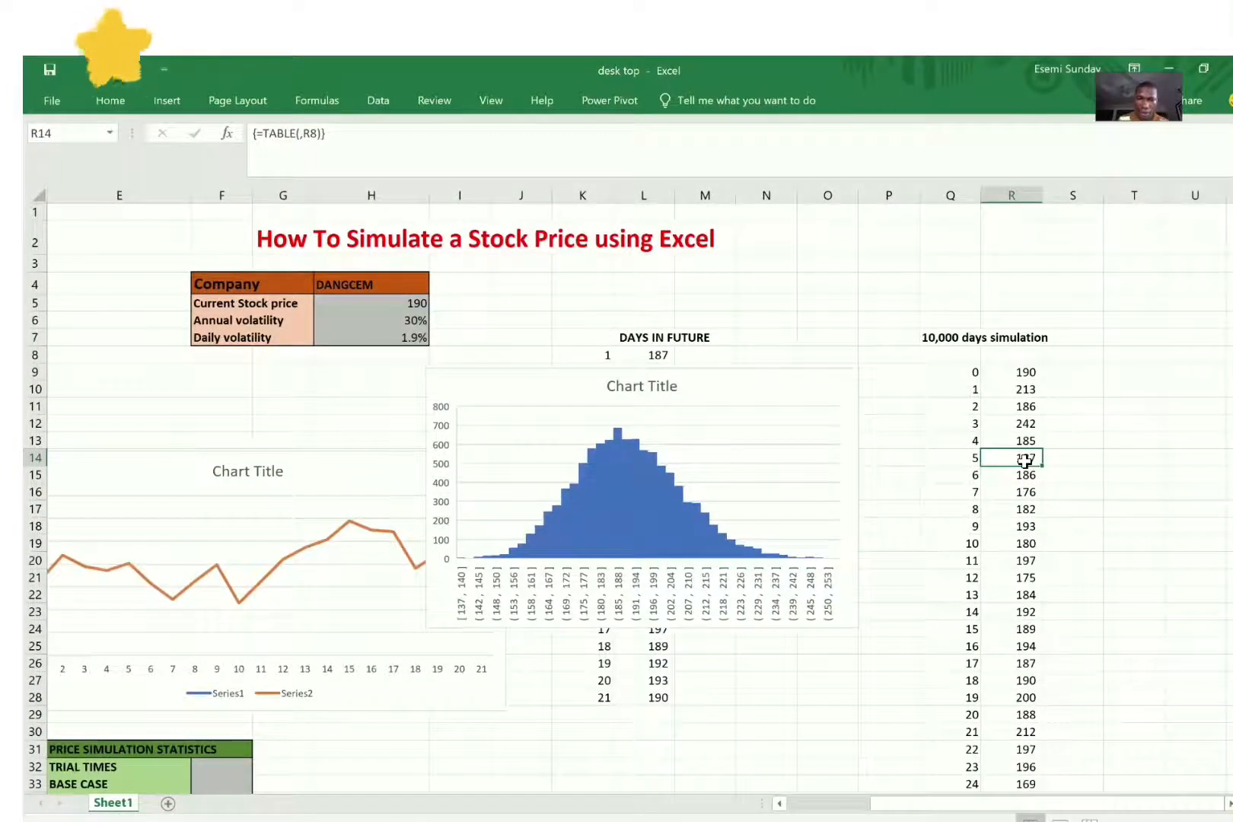
Step: Select the histogram's bars and examine which price range on the horizontal axis the tallest bar covers
click(657, 512)
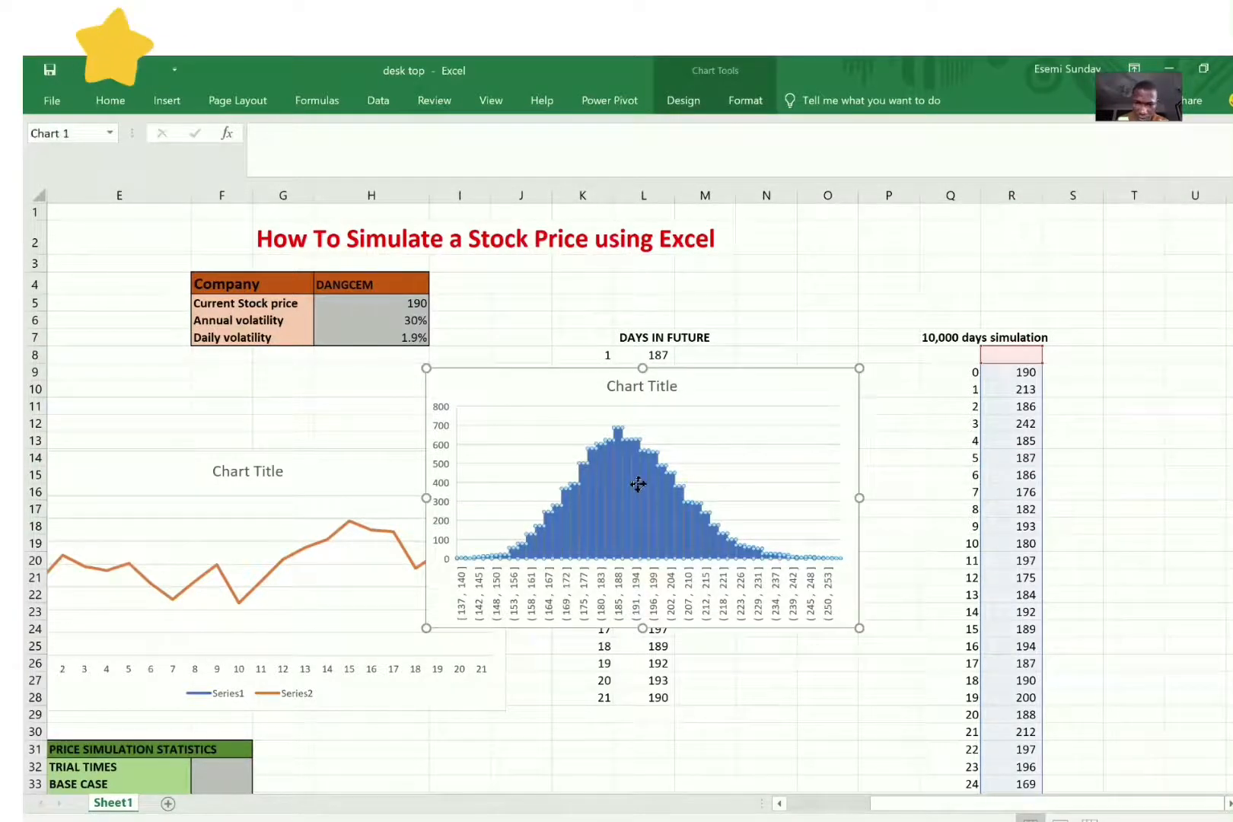
double_click(638, 484)
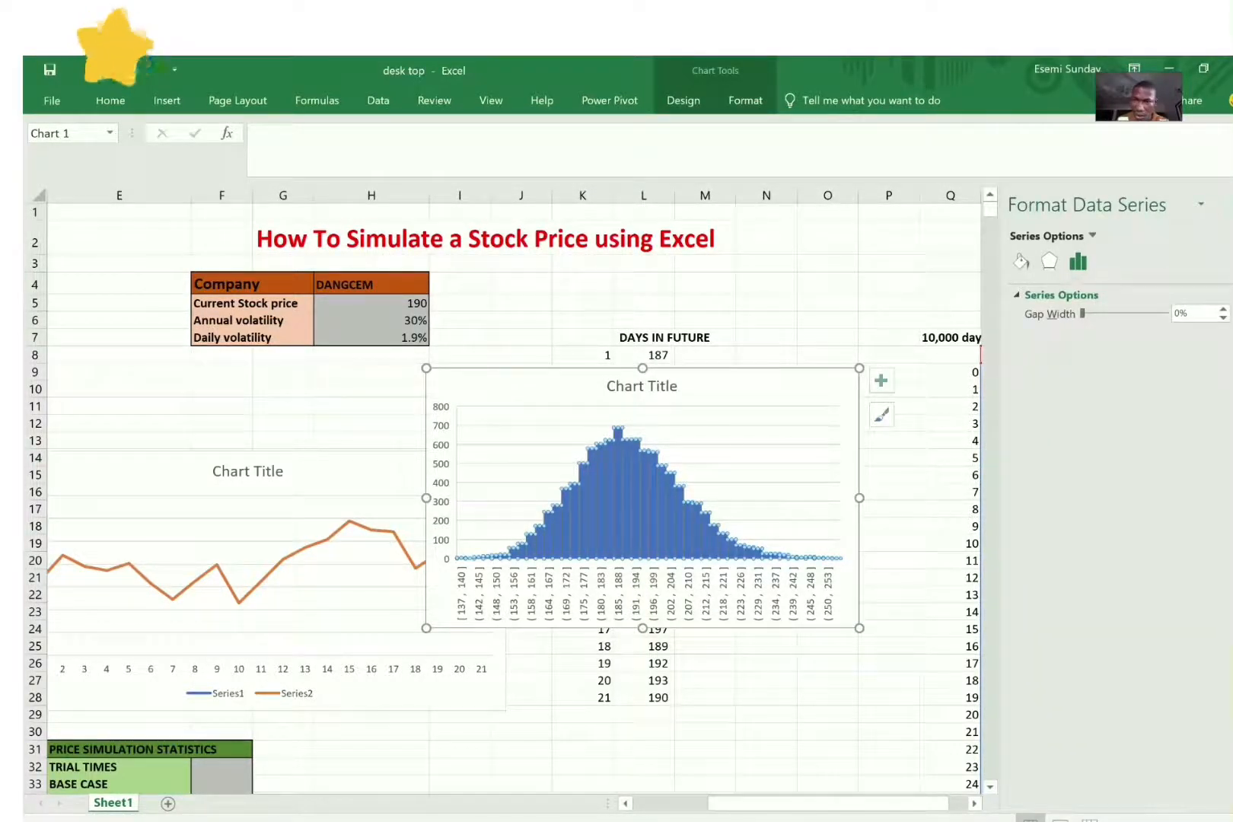
click(1229, 204)
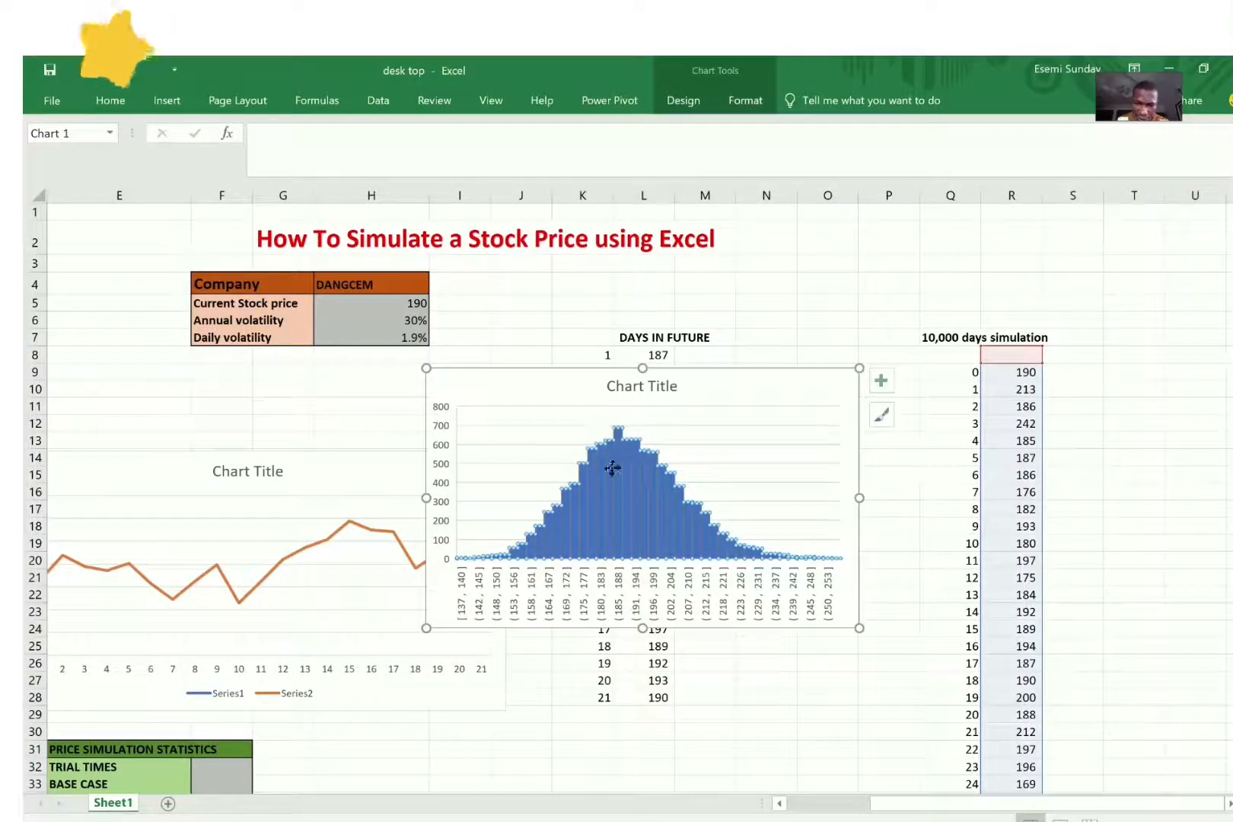
mouse_move(622, 431)
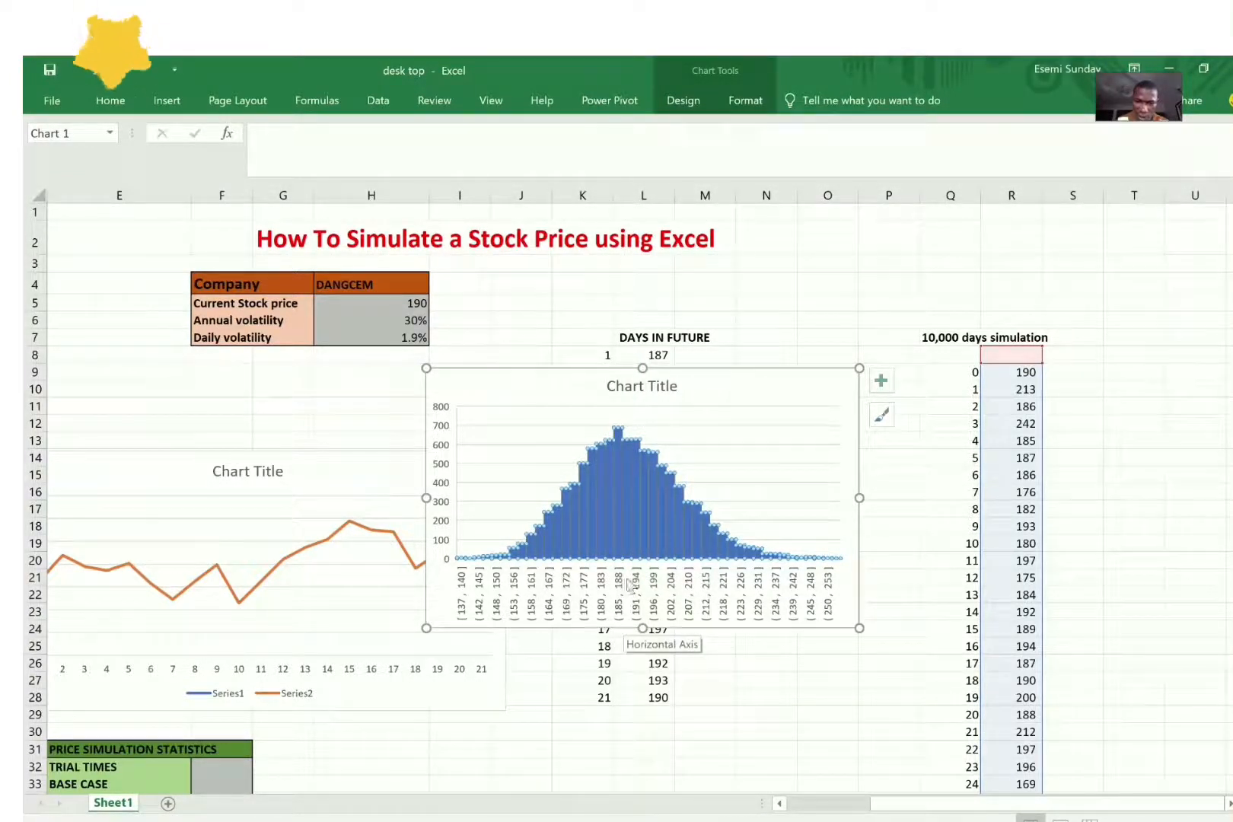
Step: Run another series of recalculations of the trials and examine where the histogram's peak falls along the price axis
click(1002, 522)
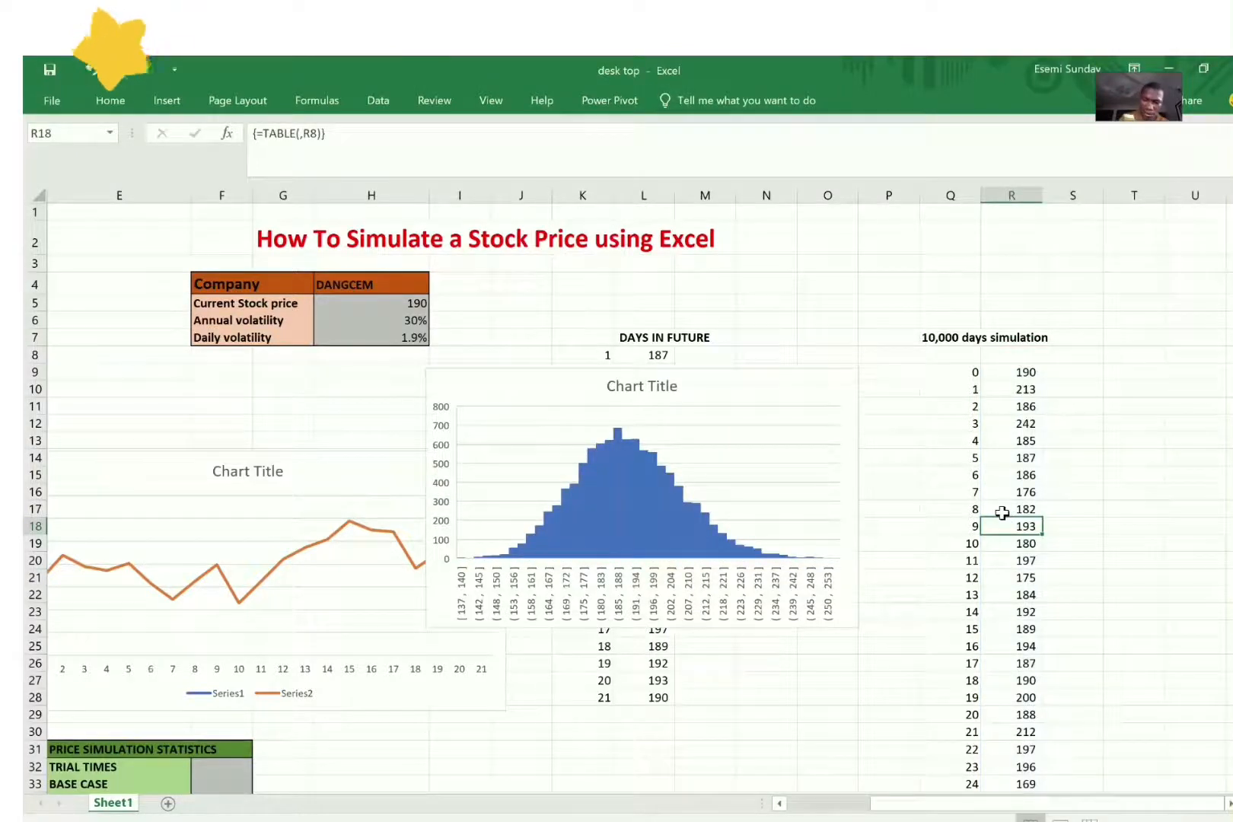
key(F9)
key(F9)
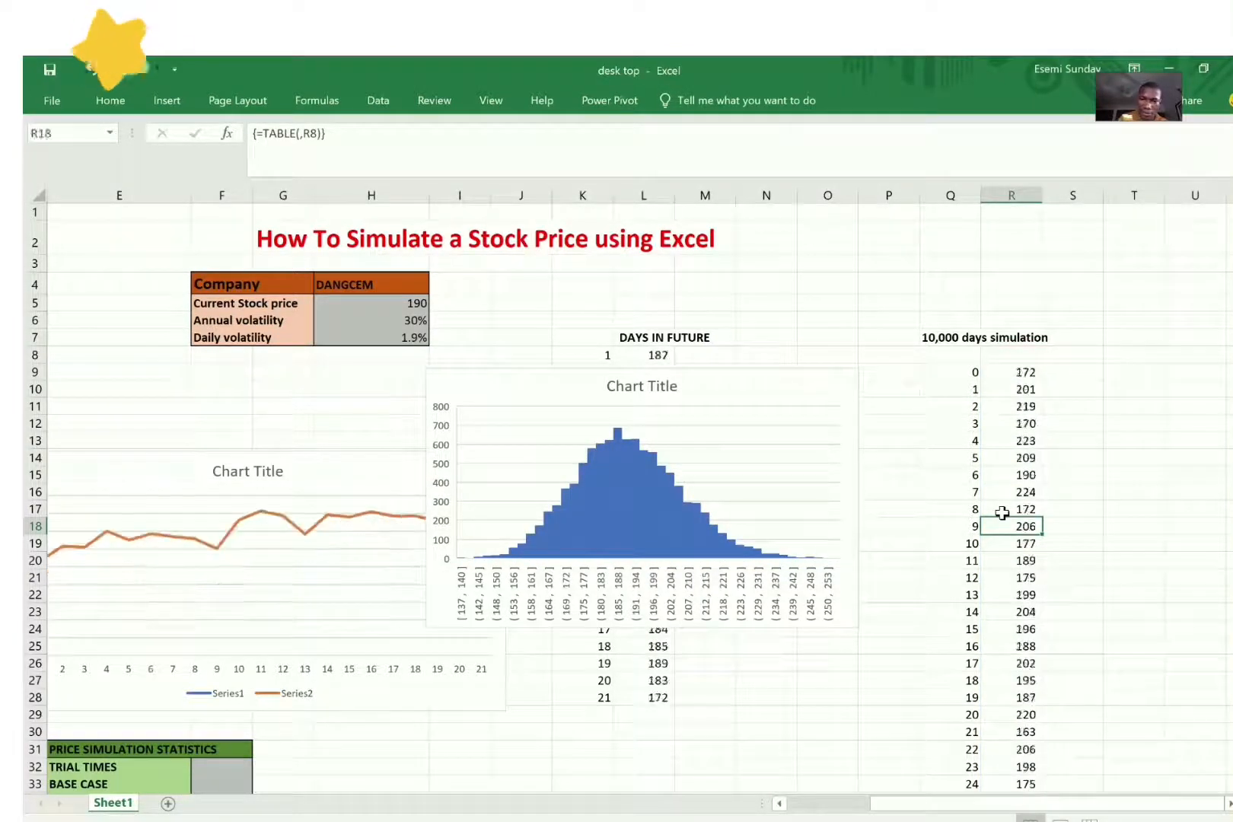
key(F9)
key(F9)
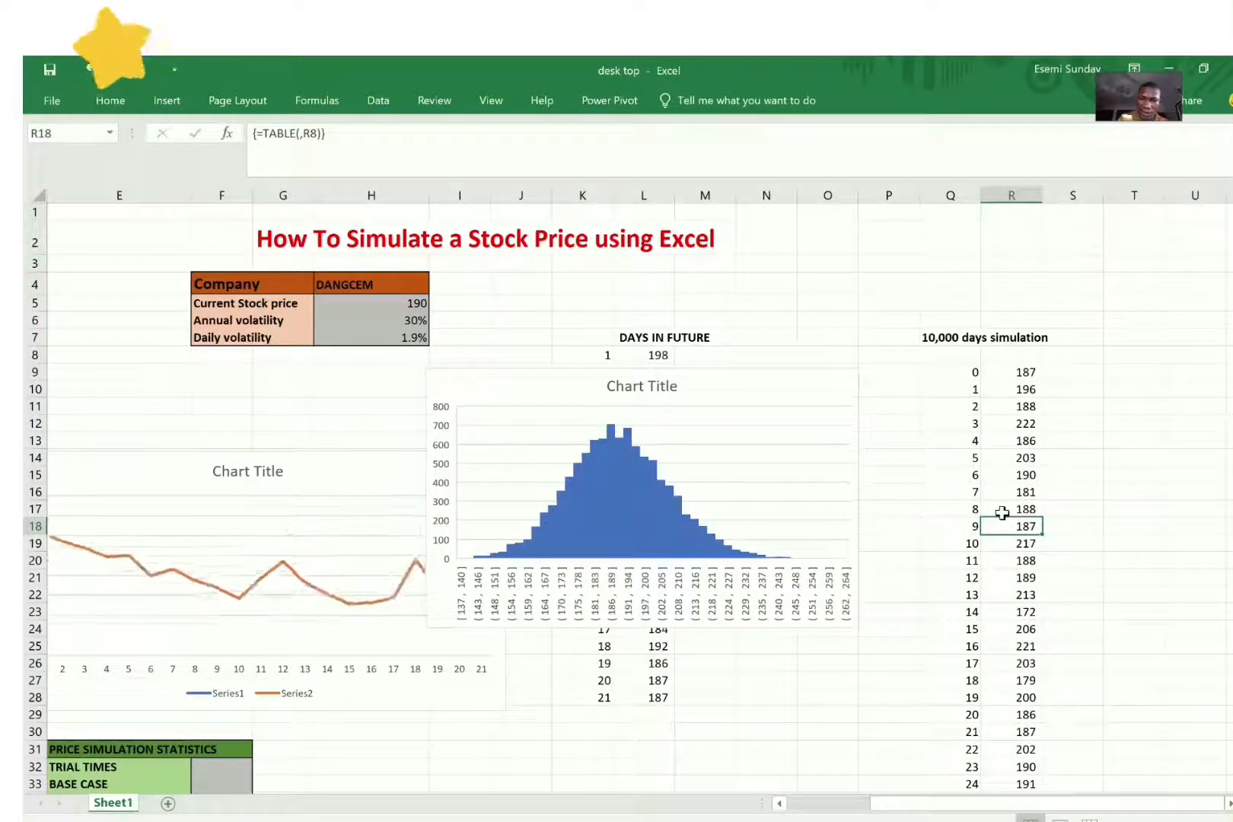
key(F9)
key(F9)
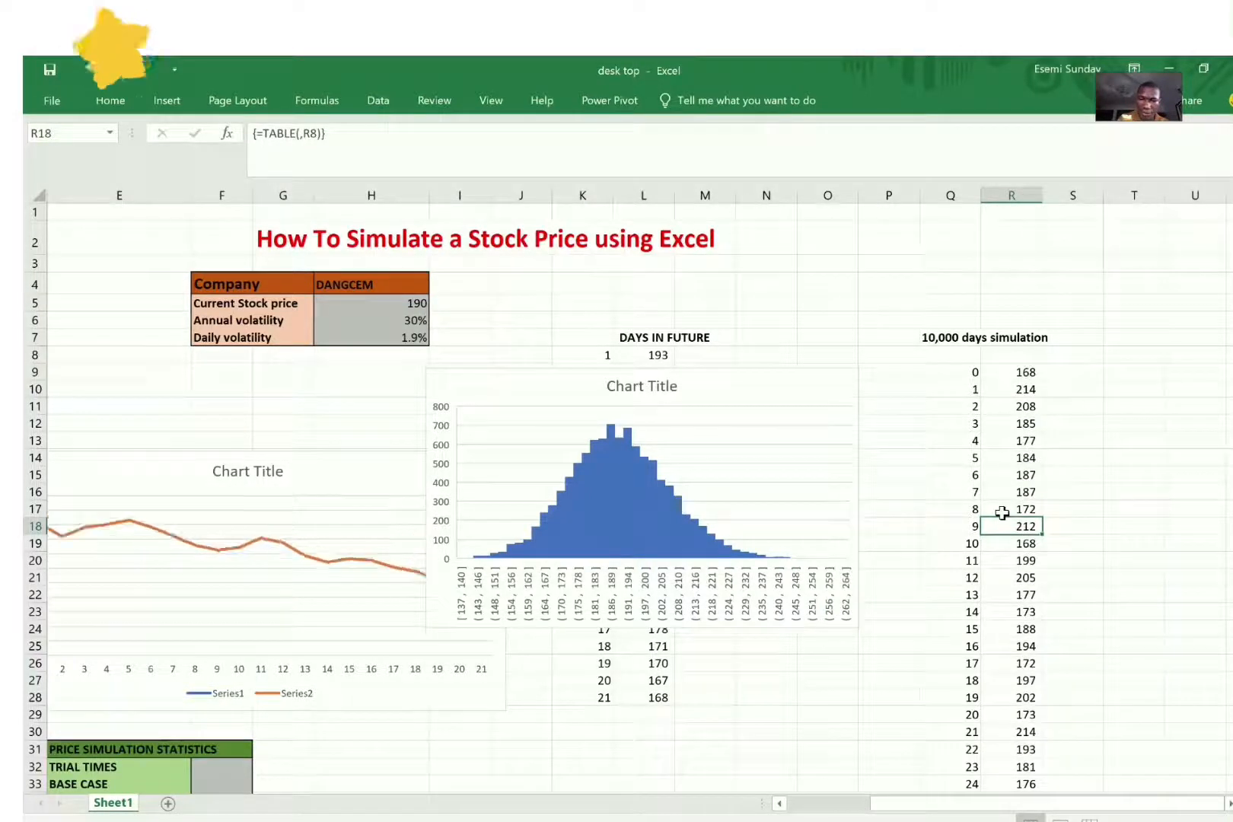
key(F9)
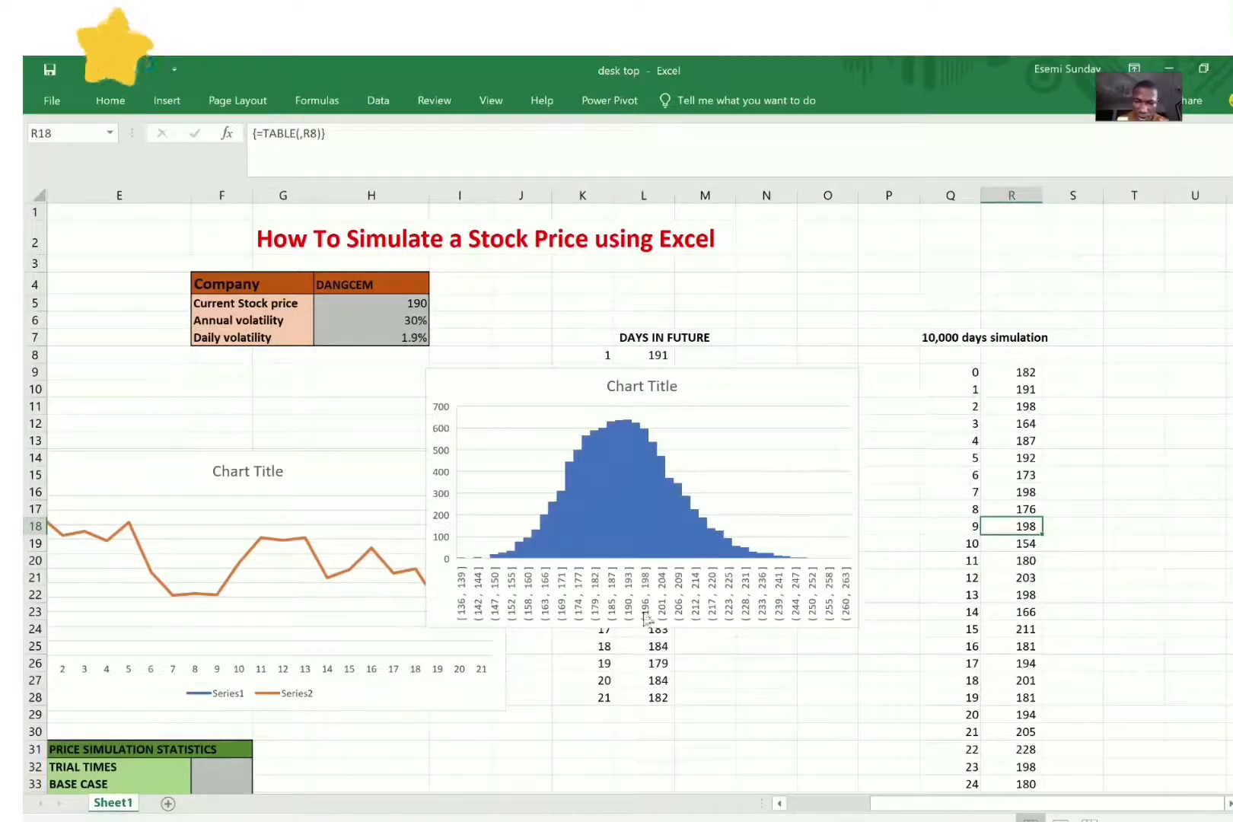
click(631, 429)
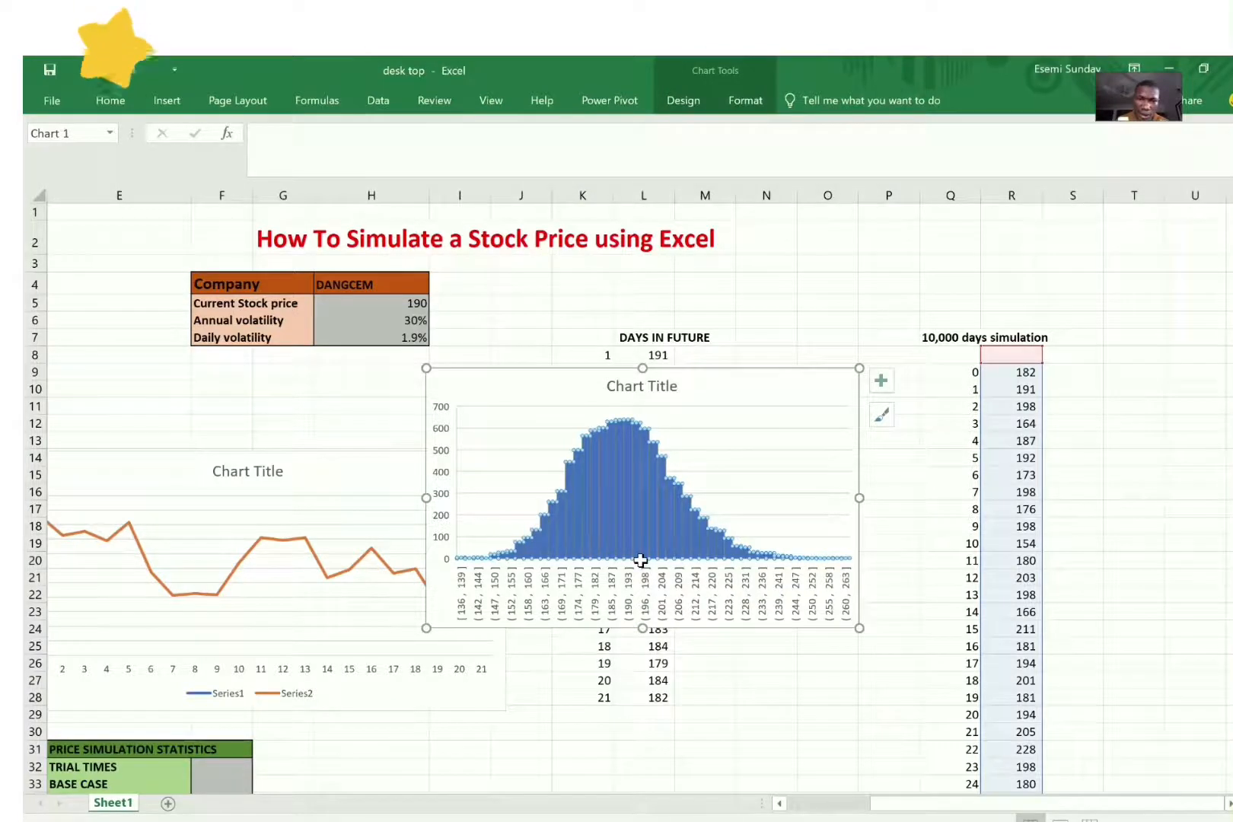
Step: Add 190, 191, 192 and 193 in cell Q4 and divide that sum by 3 in Q5
click(975, 273)
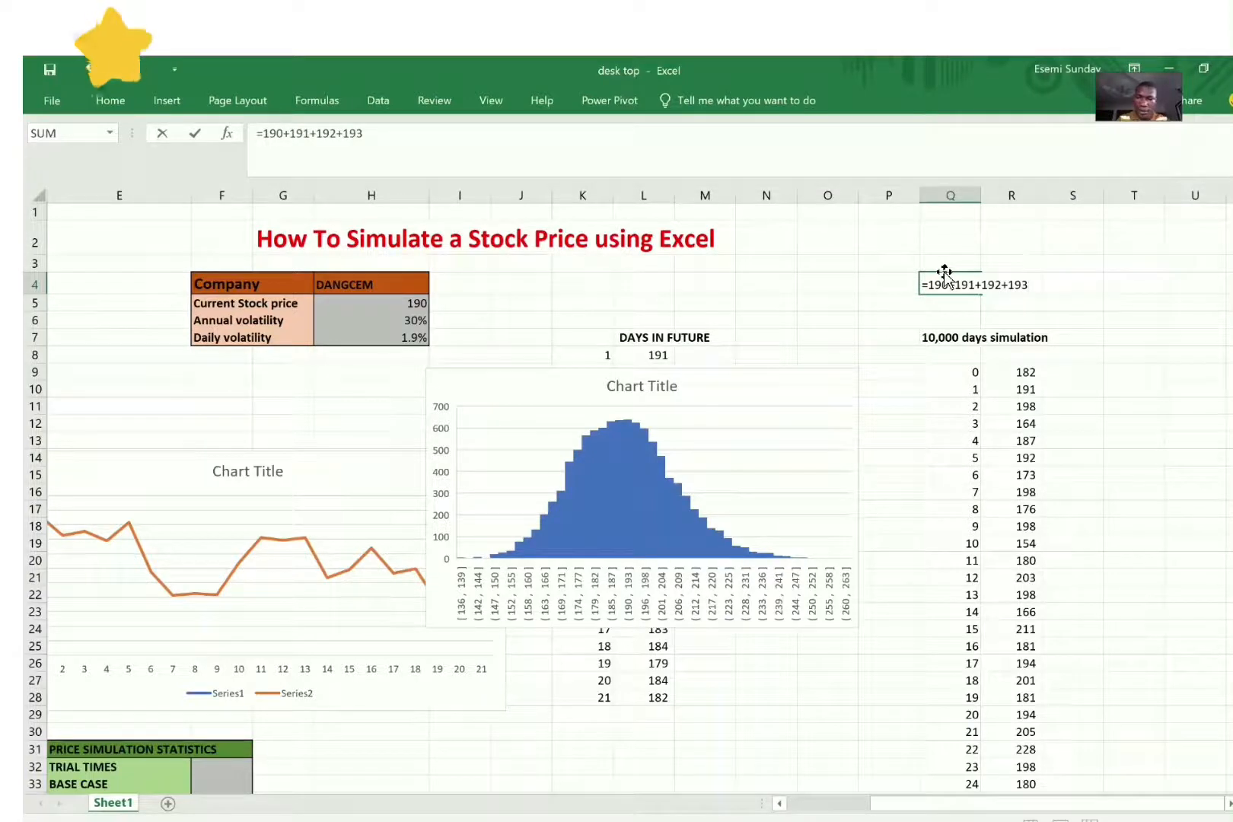
key(Return)
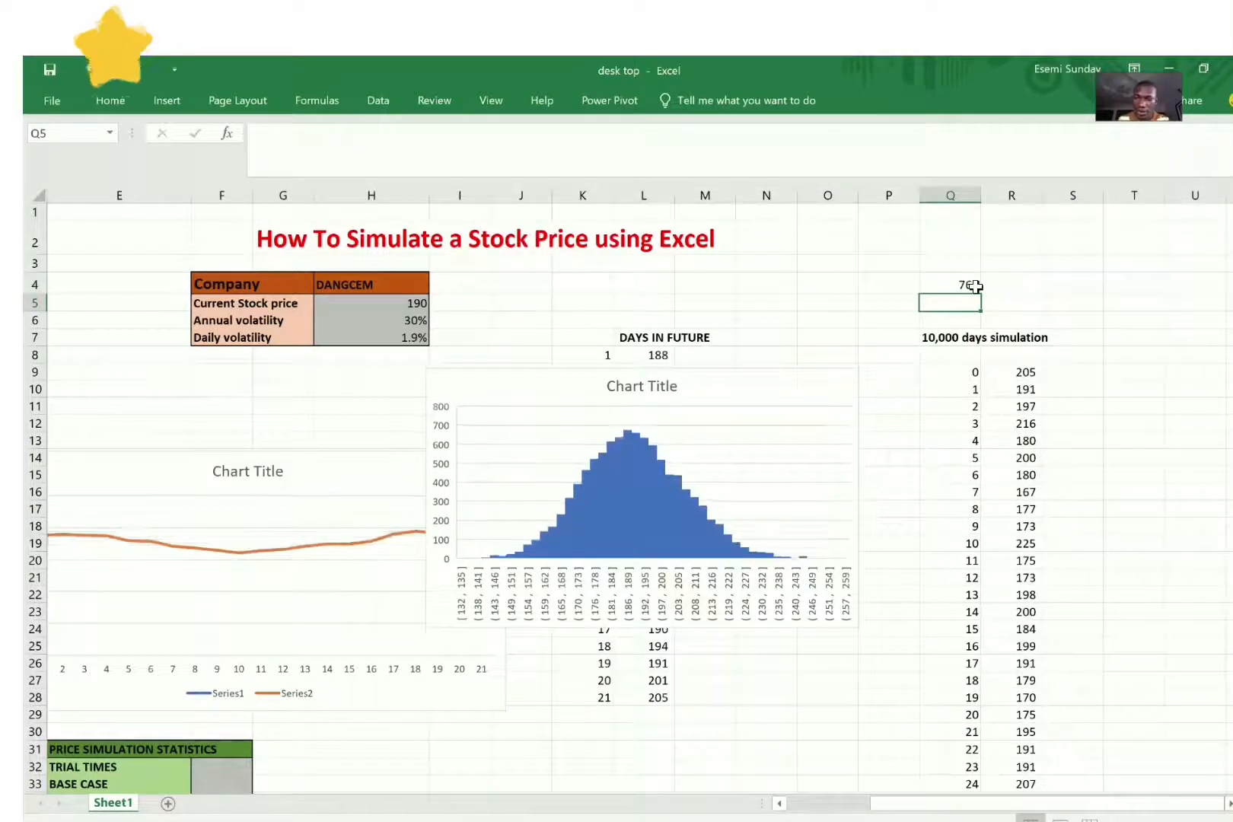
text(=)
click(976, 286)
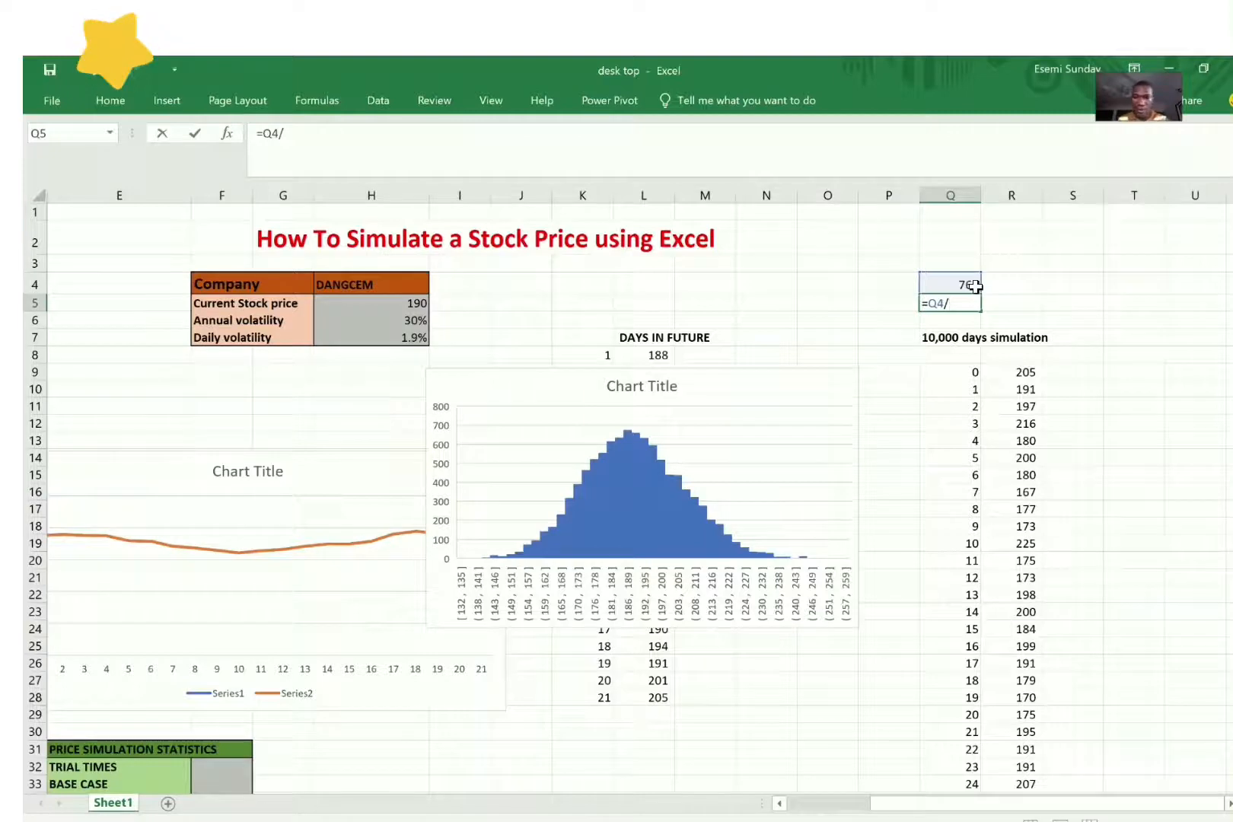
key(Return)
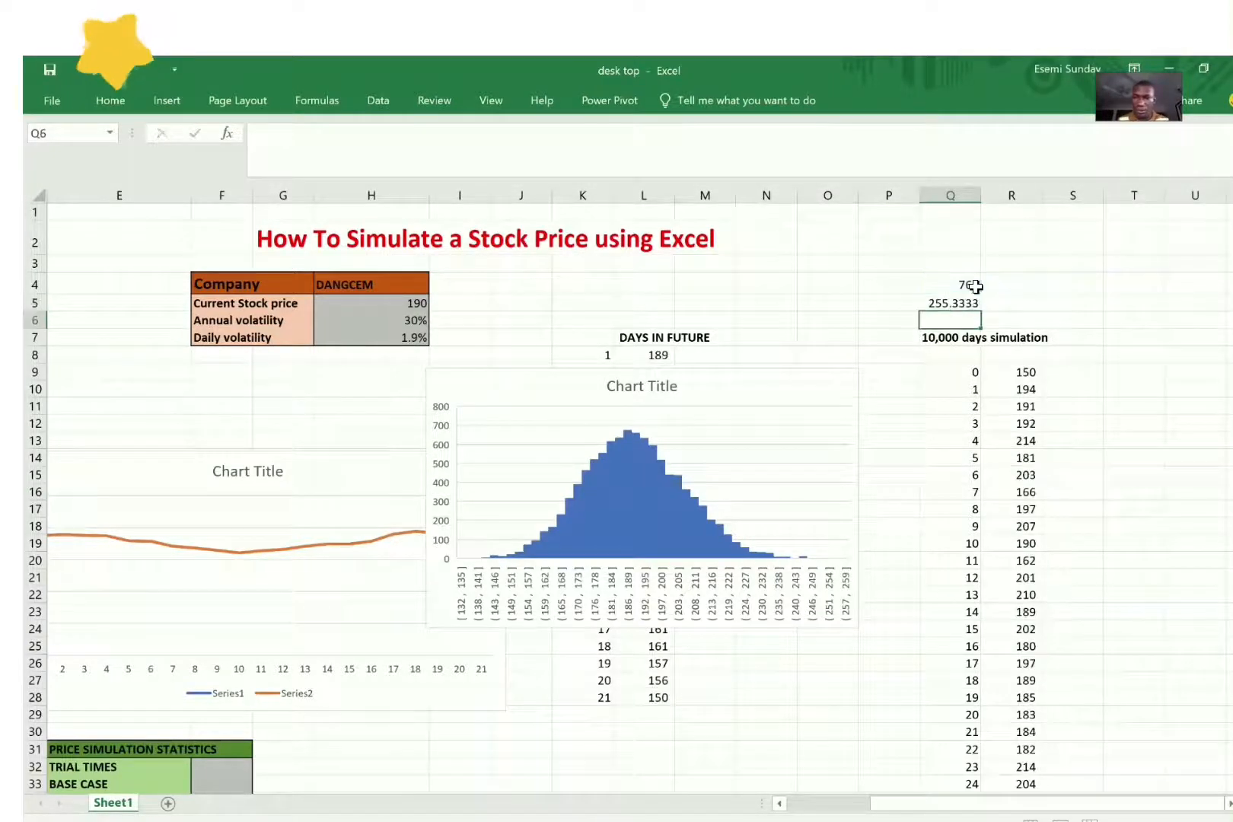
Step: Correct the divisor in Q5 so the formula reads =Q4/4
key(Up)
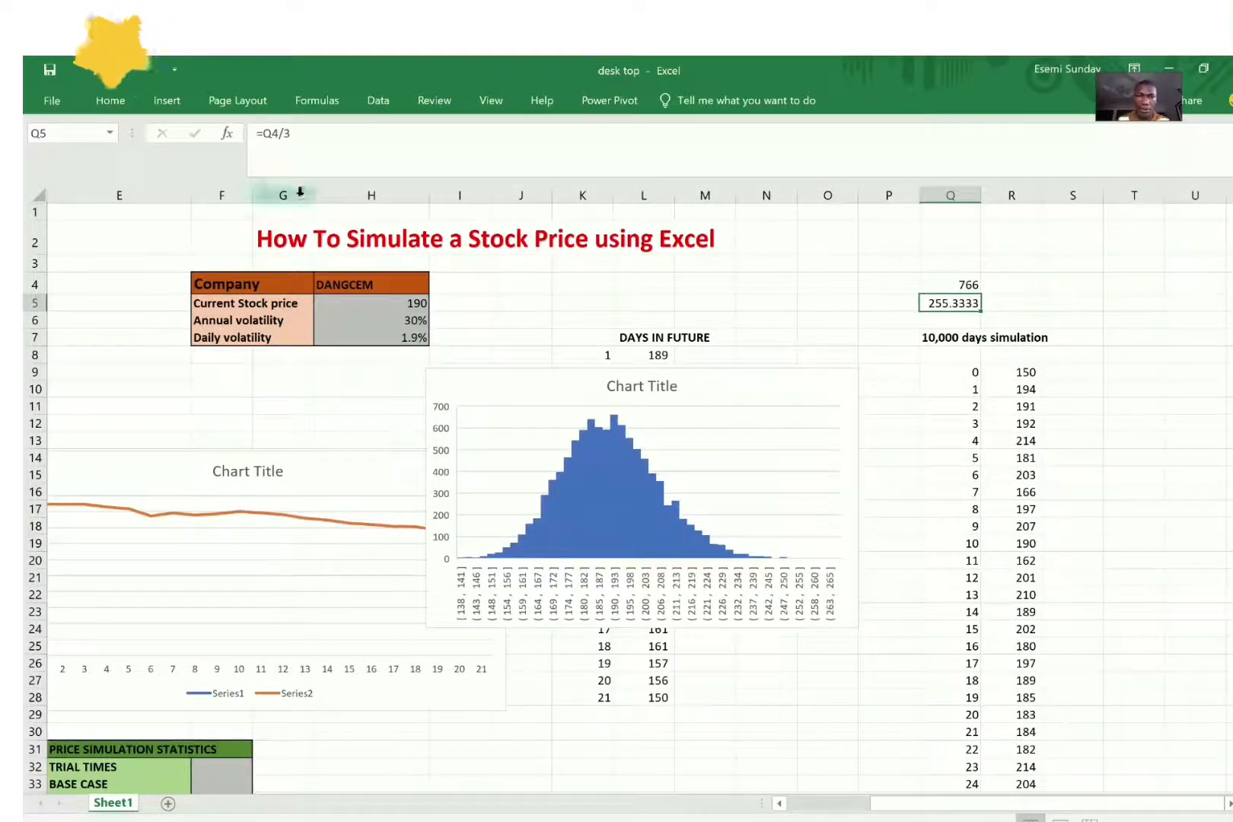
click(298, 134)
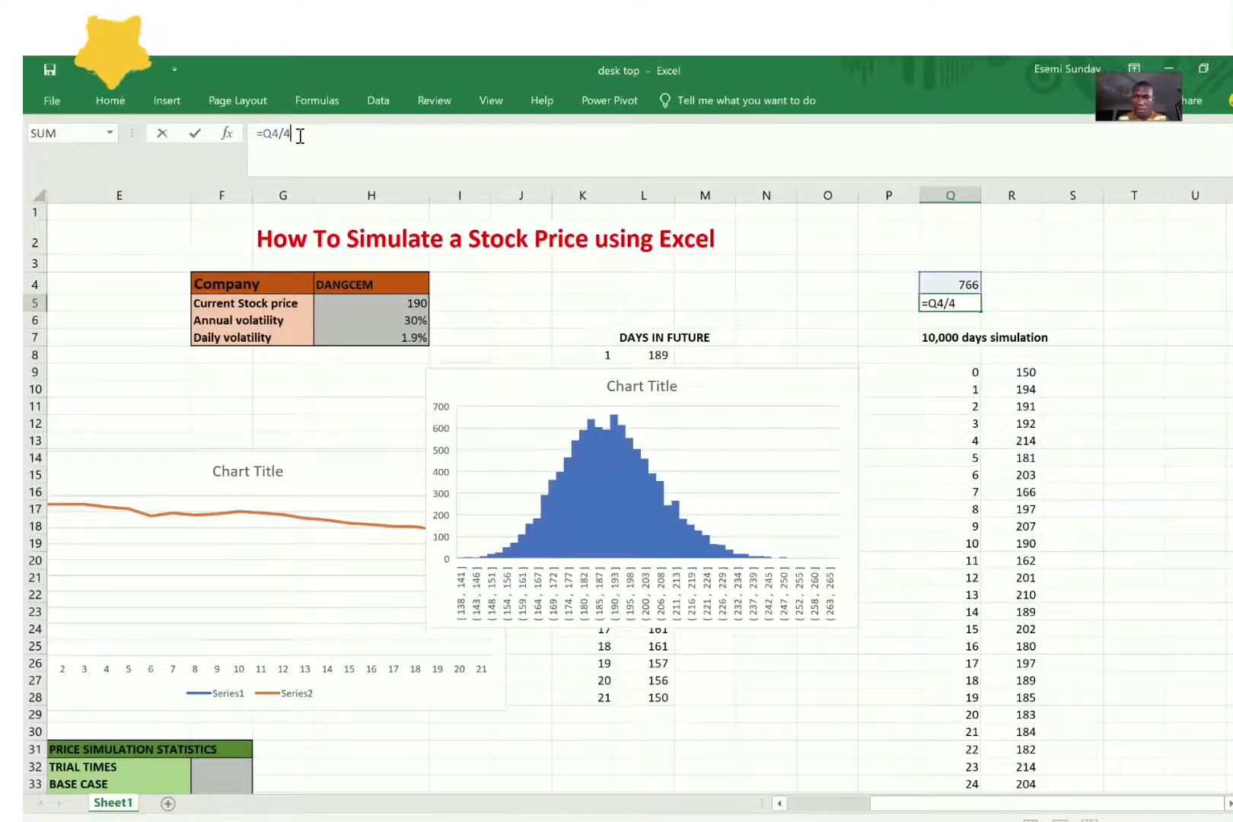
text(4)
key(Return)
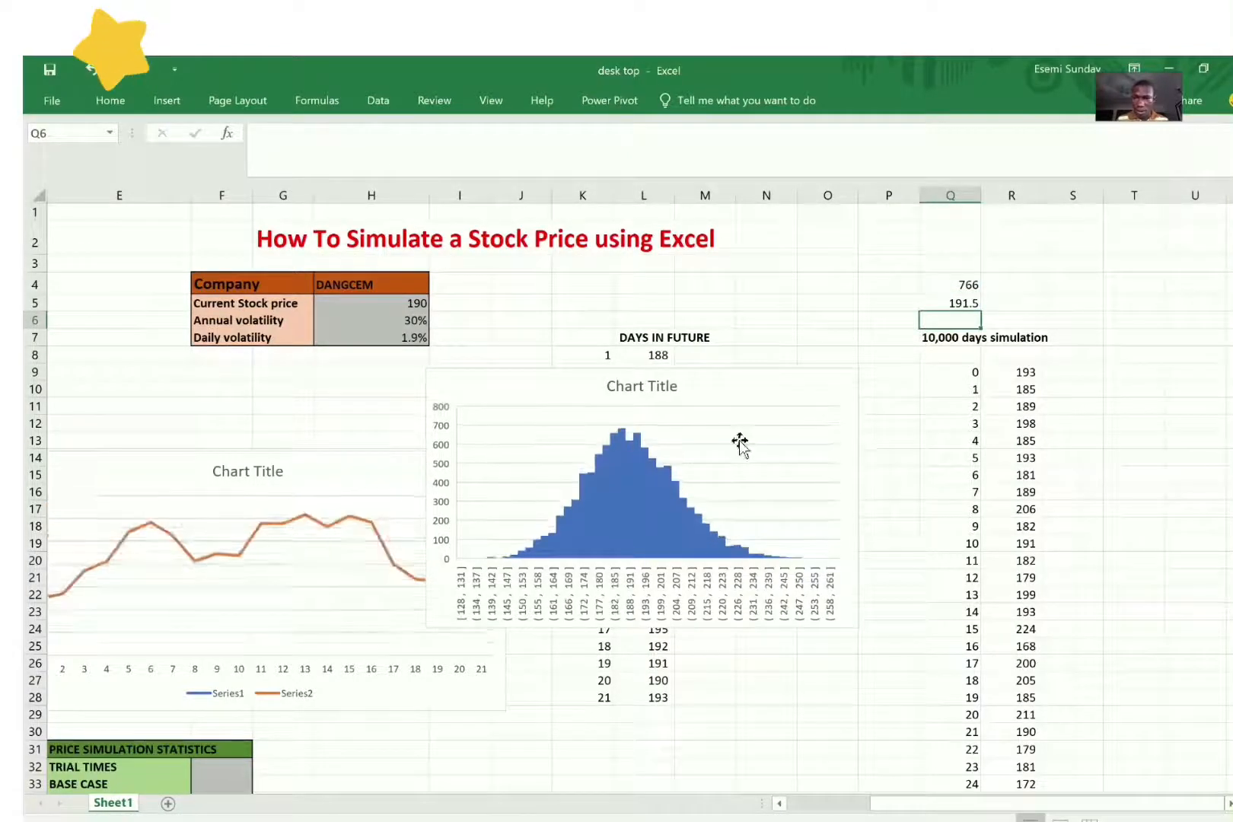
Step: Move the histogram below the DAYS IN FUTURE price list, starting at about row 30
drag(735, 388, 801, 383)
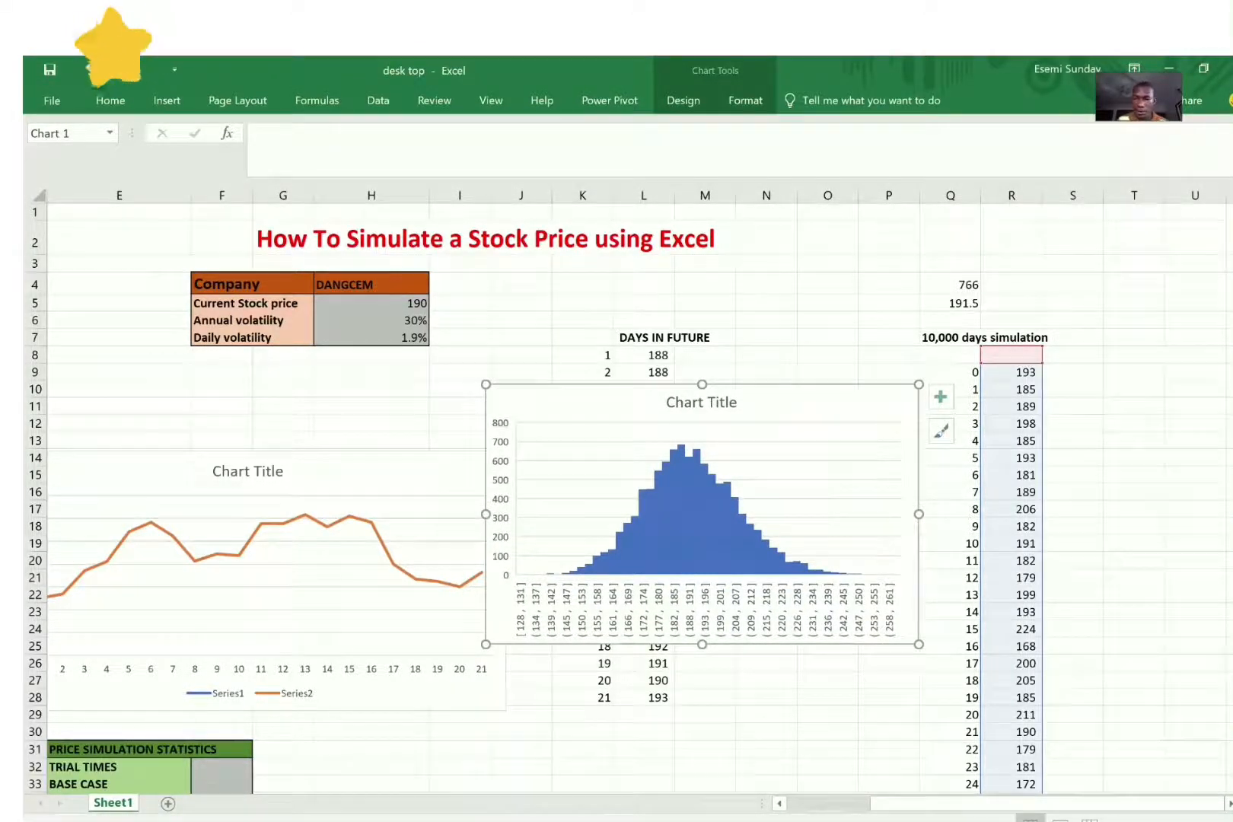
click(740, 432)
drag(777, 426, 734, 732)
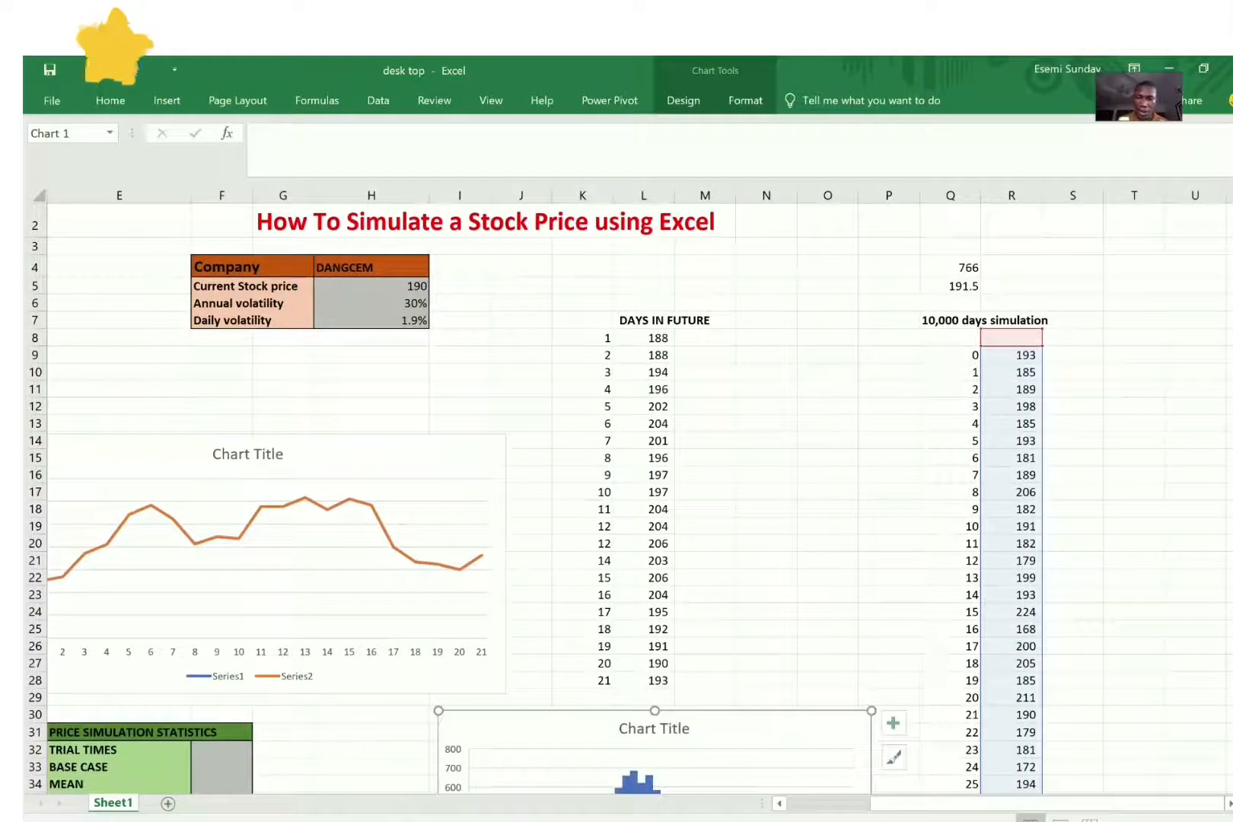
Step: Enter 10000 as the trial times in F32 and link the base case in F33 to the current stock price in H5
scroll(197, 572, down, 4)
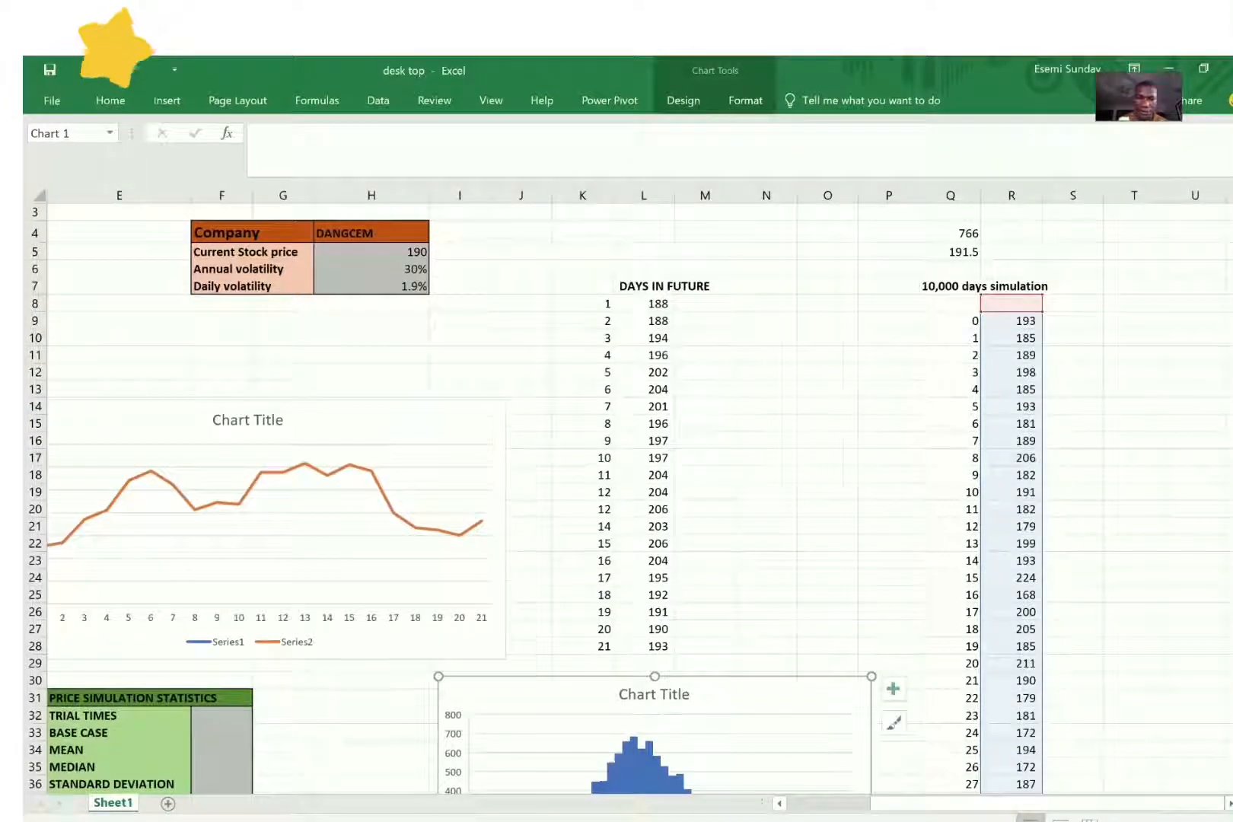
click(202, 556)
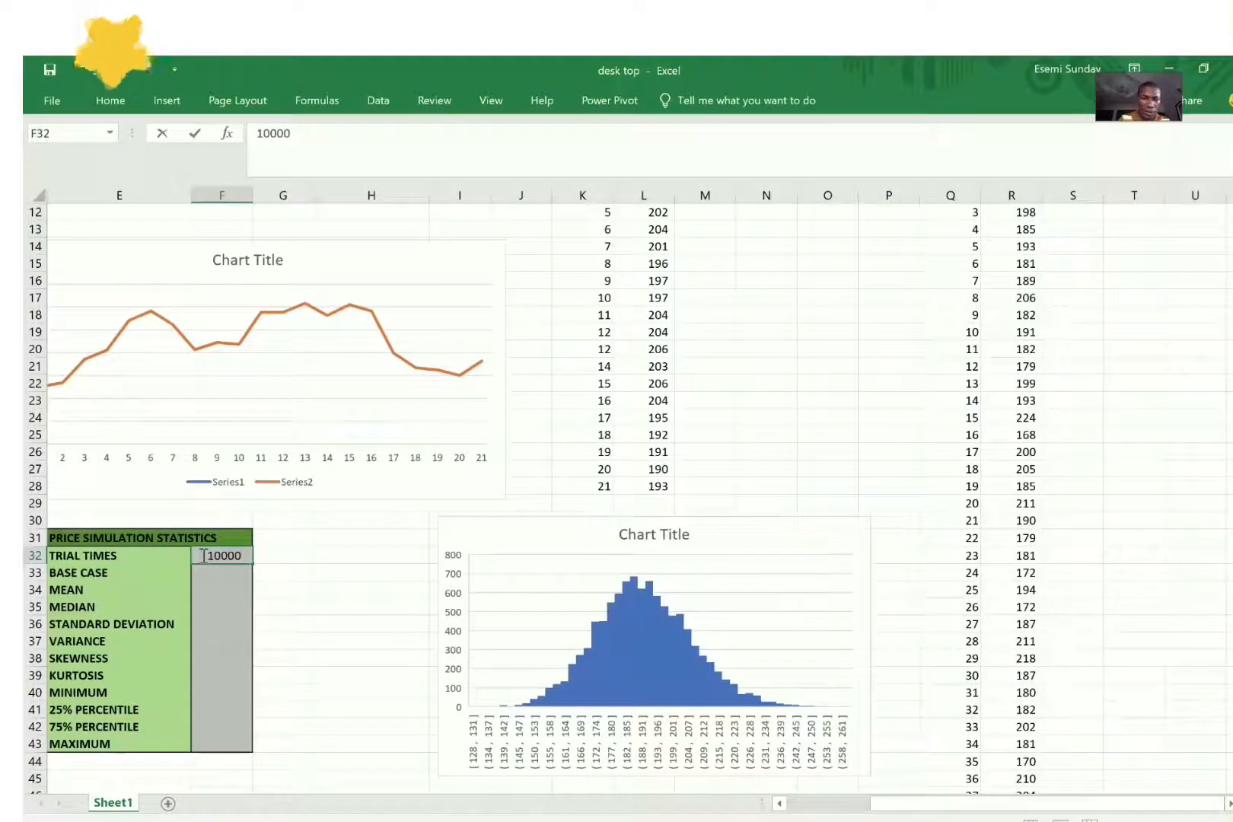
key(Return)
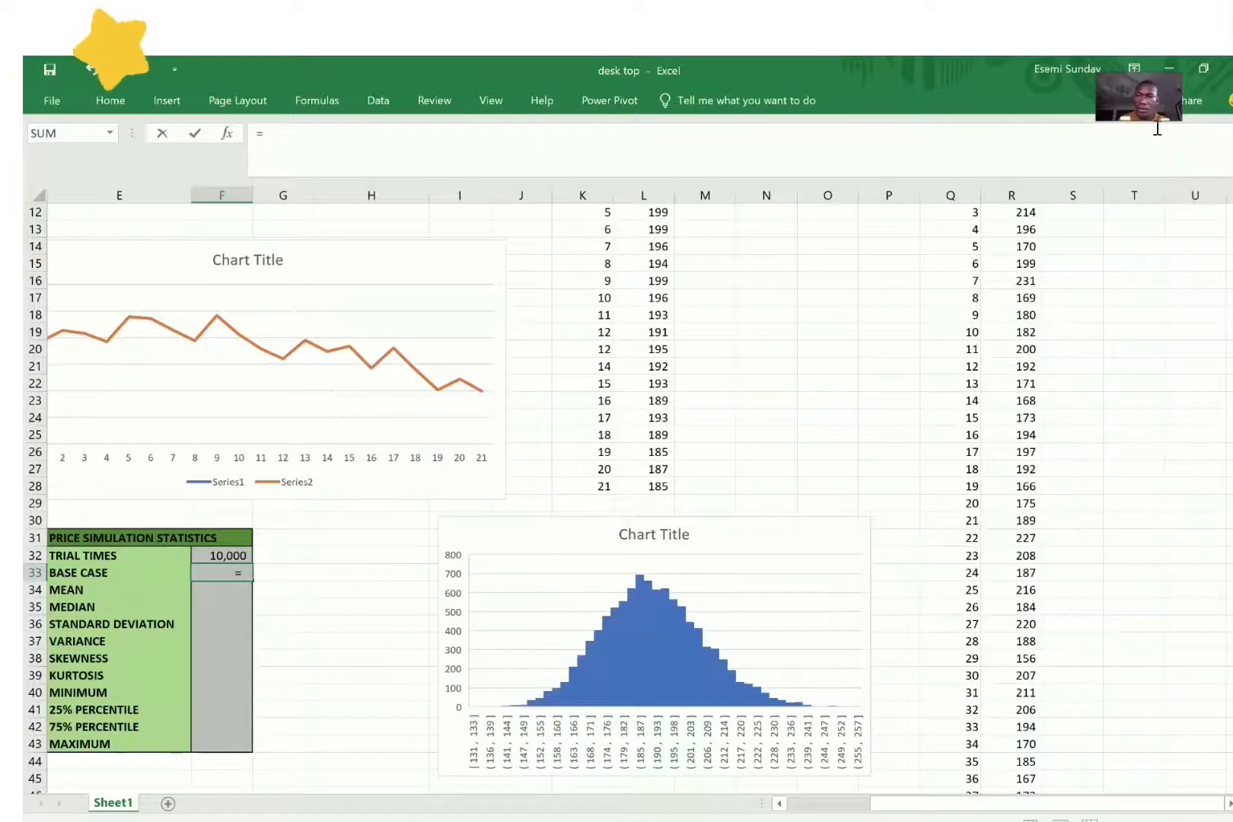
scroll(241, 606, up, 1)
scroll(240, 606, up, 3)
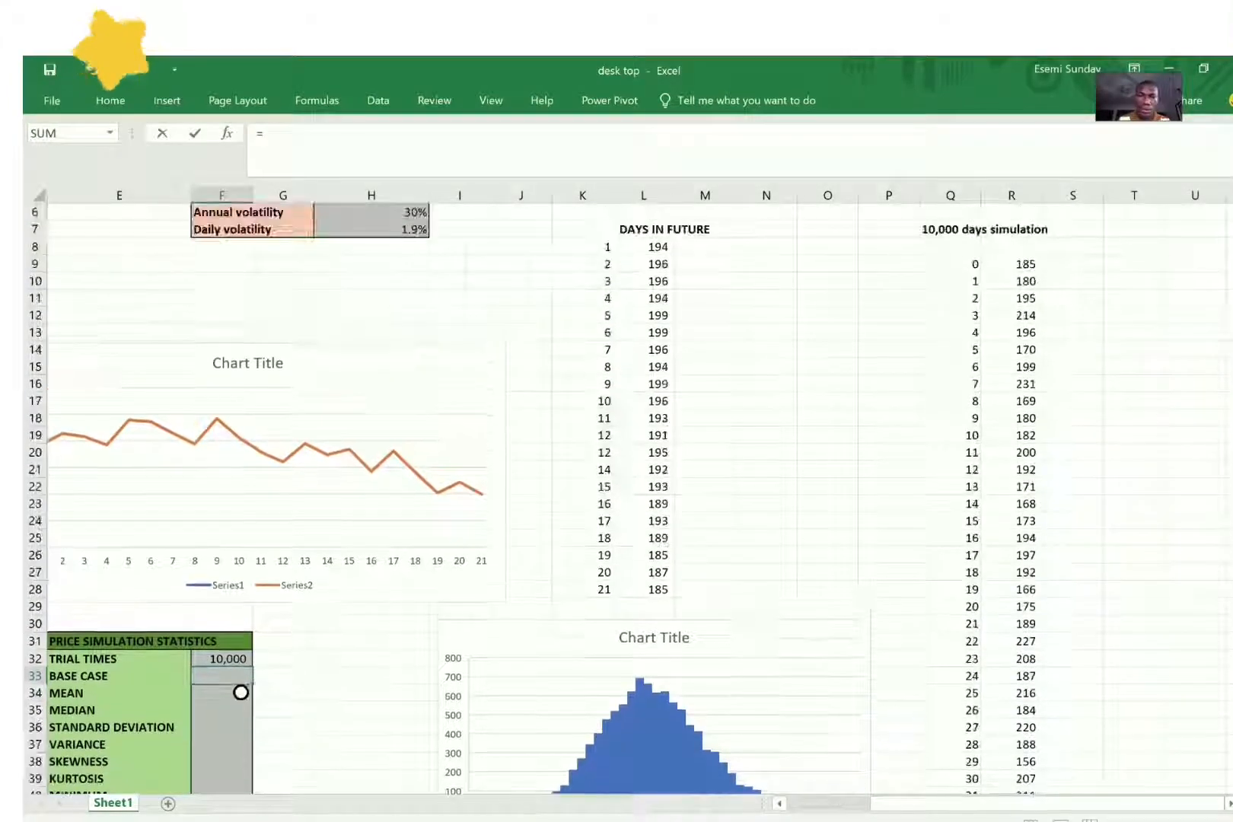
click(411, 306)
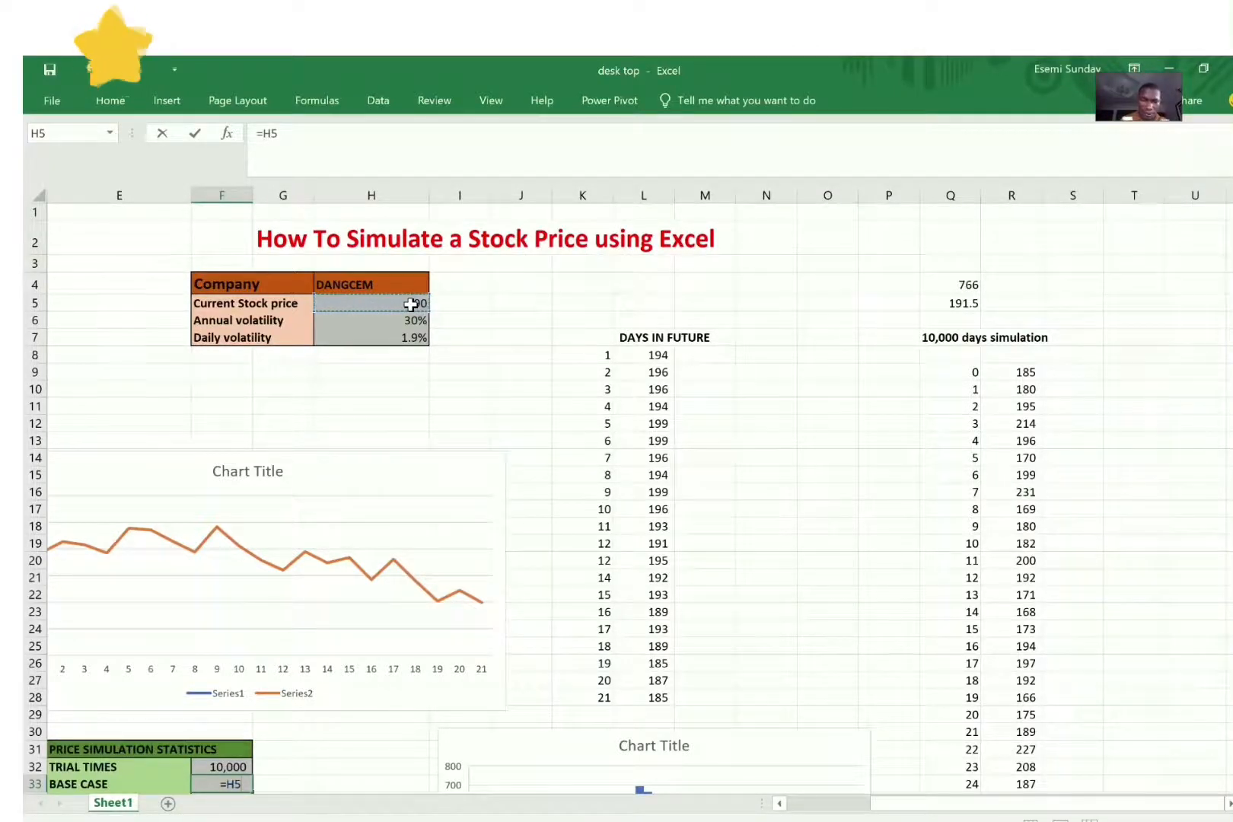
key(Return)
key(Return)
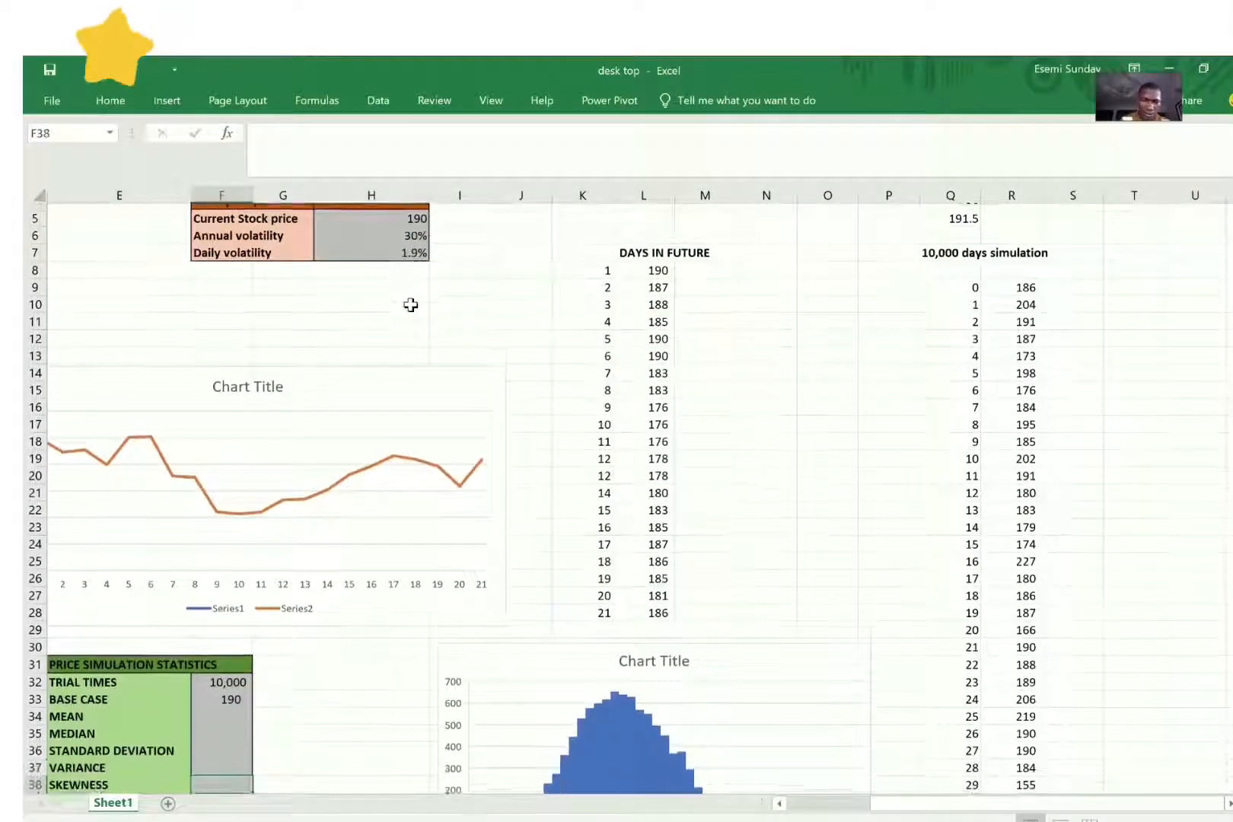
Step: Calculate the mean in F34 with the formula =AVERAGE(R10:R10010) over the simulated prices
key(Up)
text(=ave)
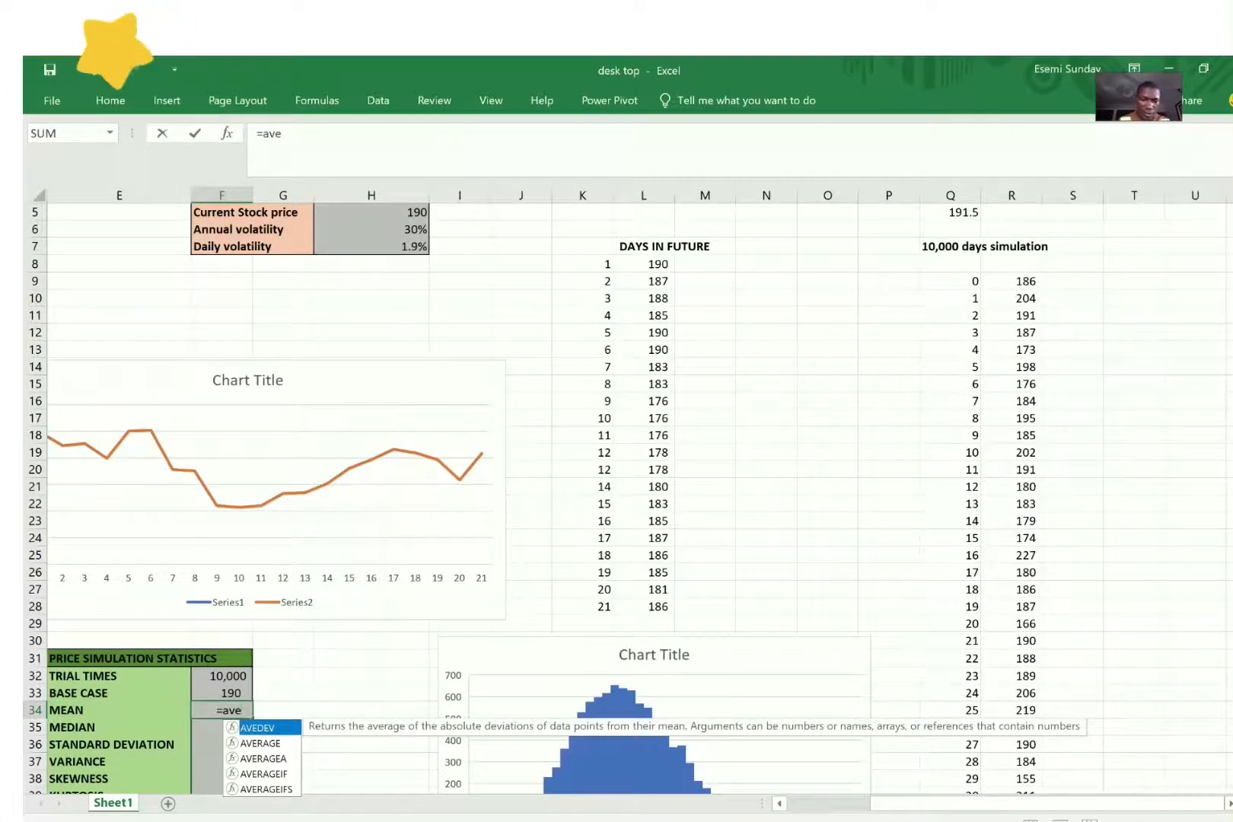
double_click(259, 742)
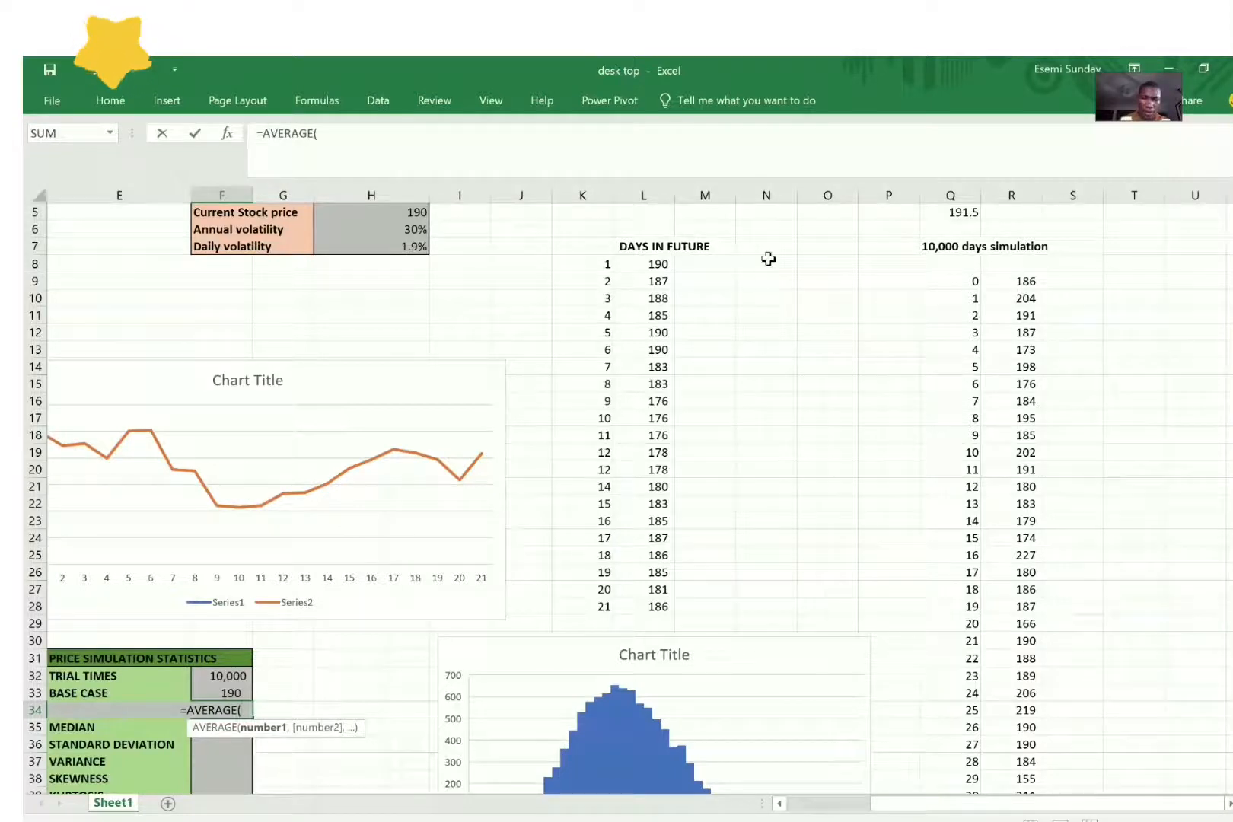
click(1021, 298)
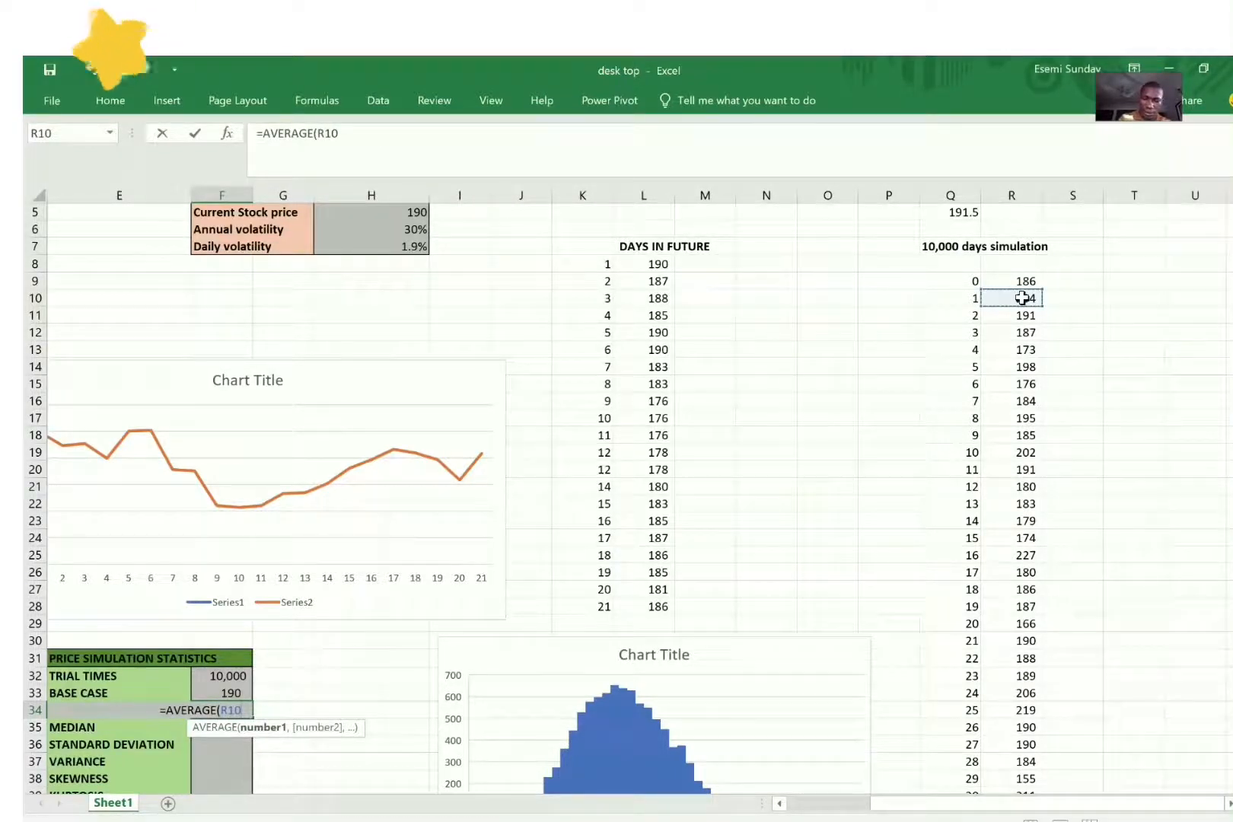
text(:)
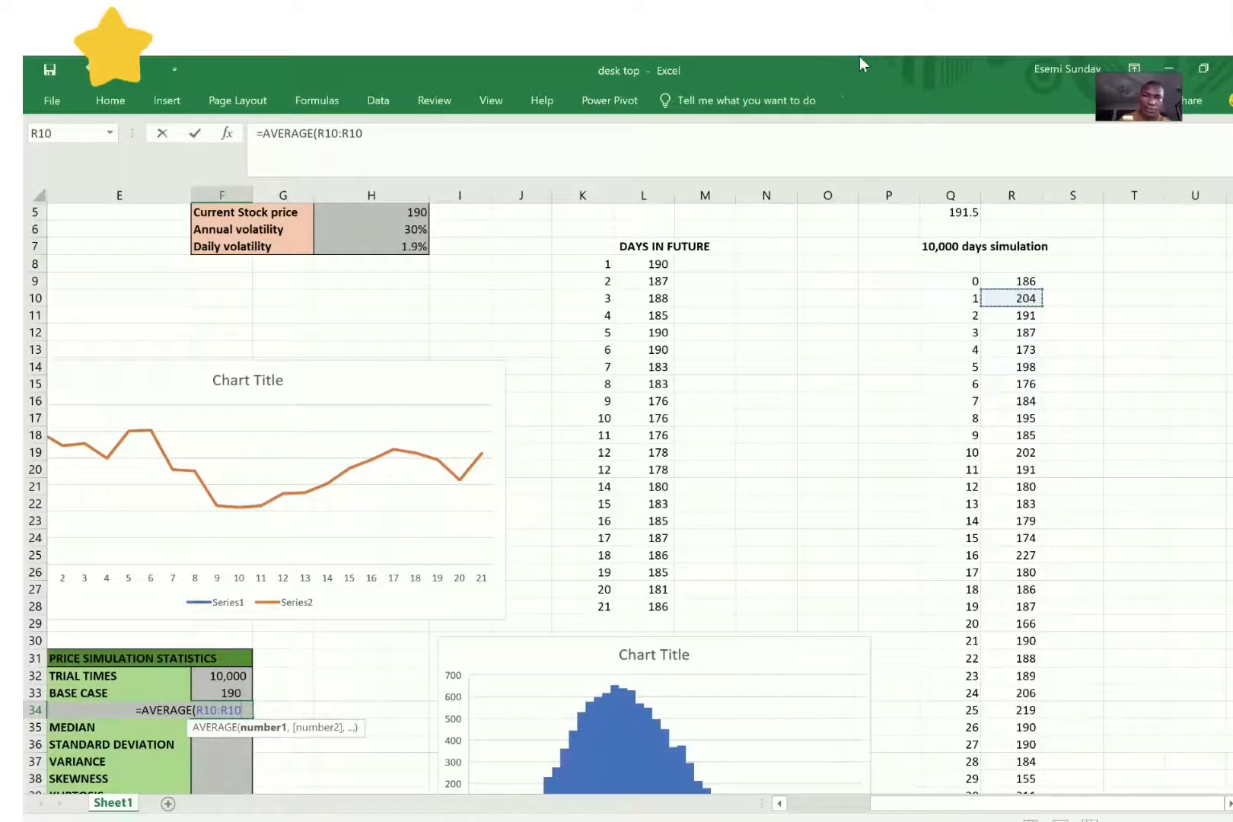
click(390, 141)
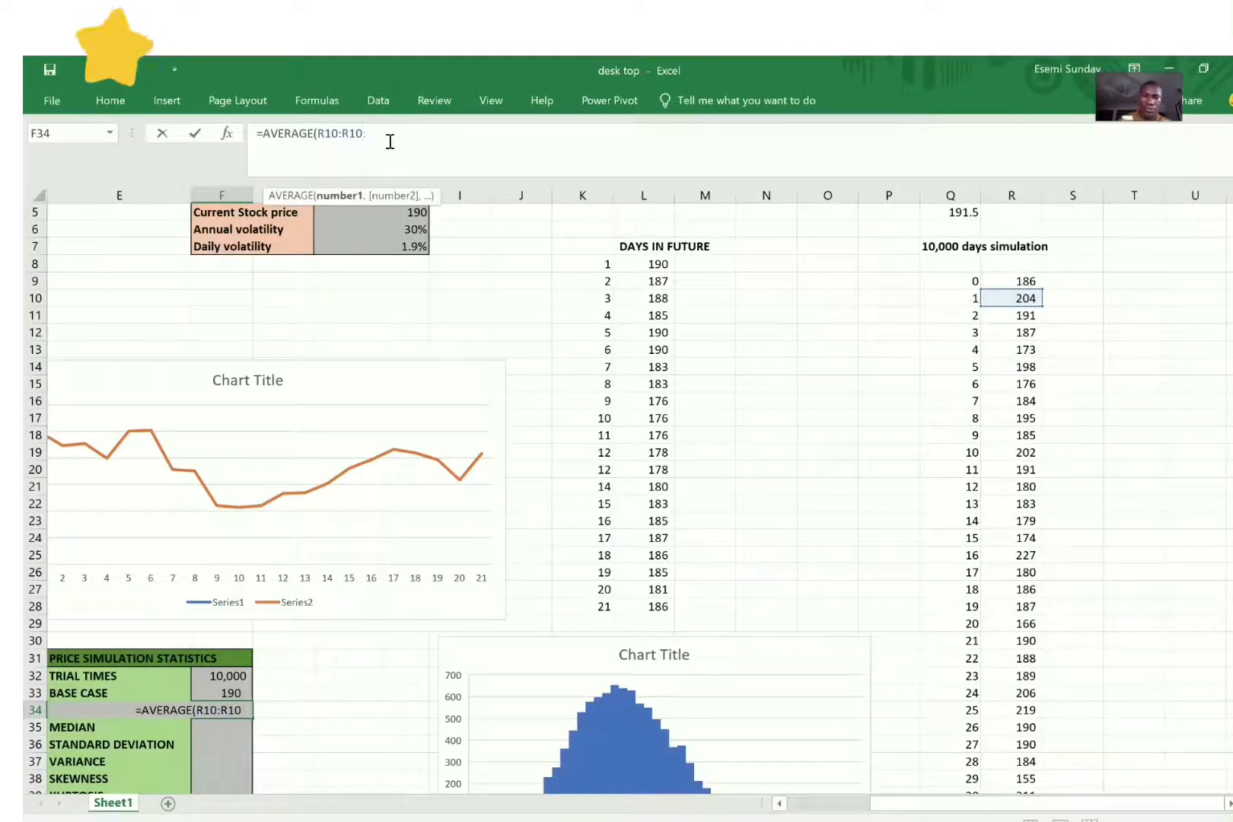
key(BackSpace)
text(10)
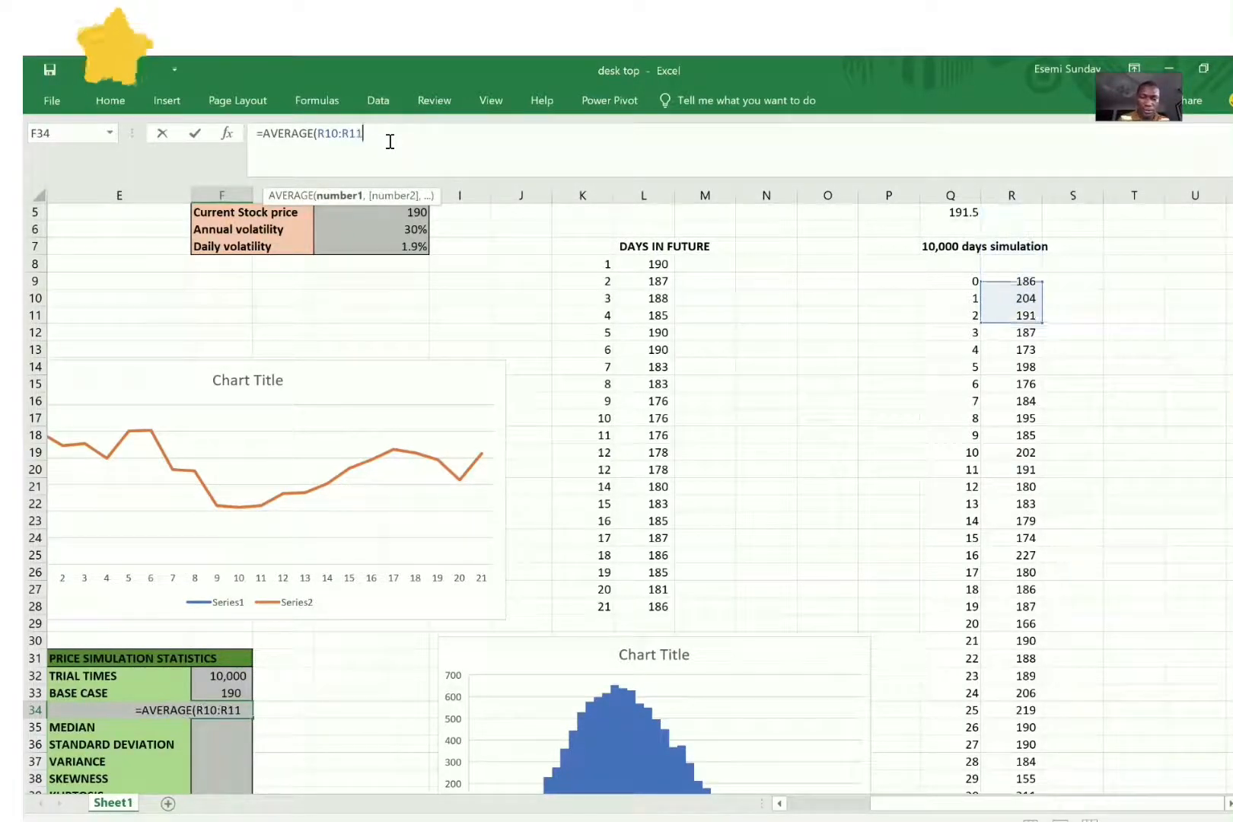
text(010)
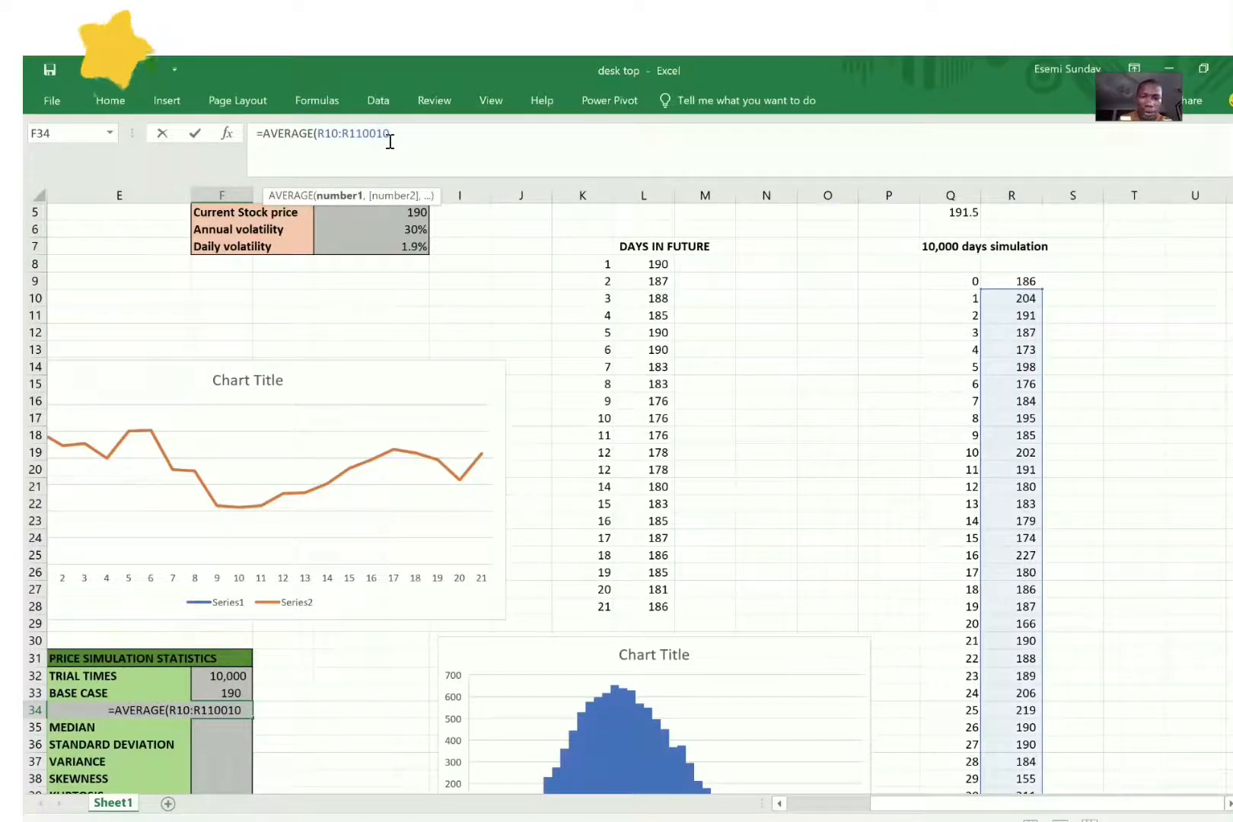
key(BackSpace)
key(BackSpace)
key(BackSpace)
key(BackSpace)
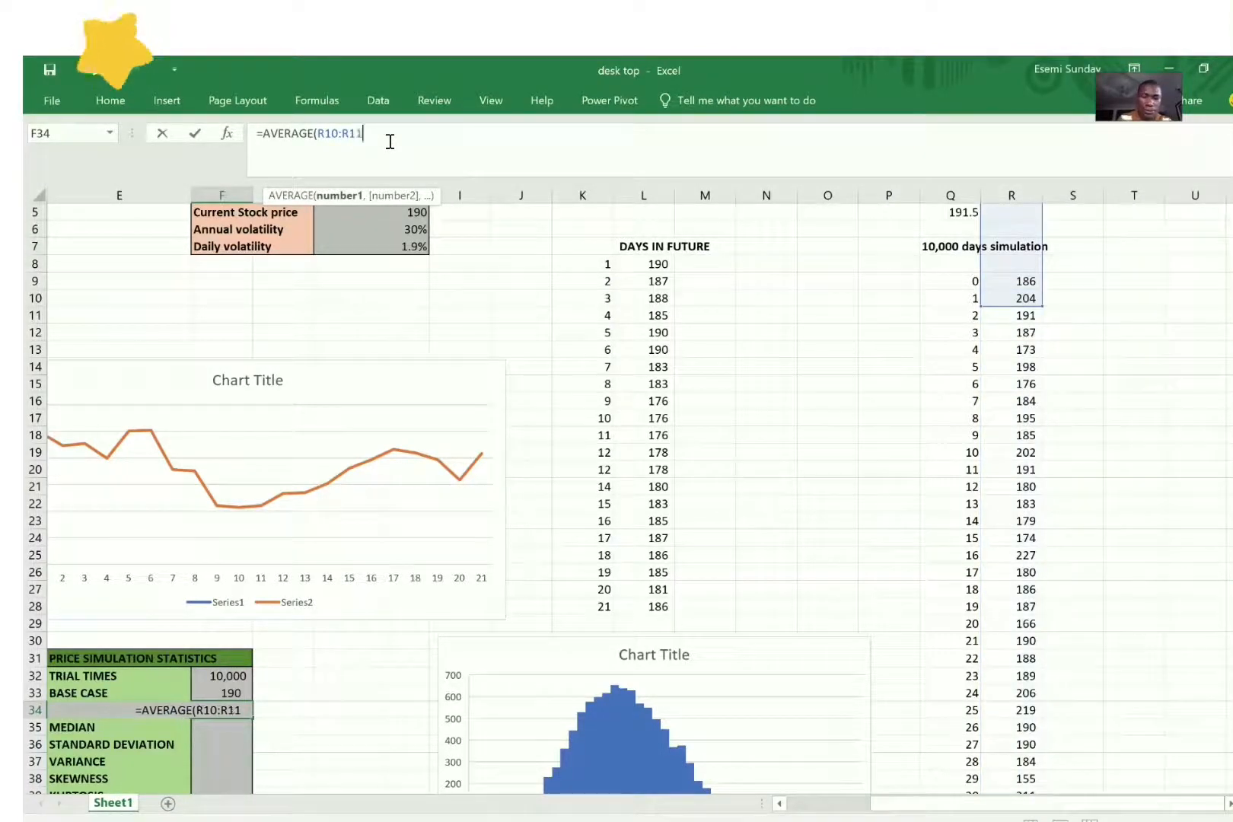
text(0)
key(BackSpace)
key(BackSpace)
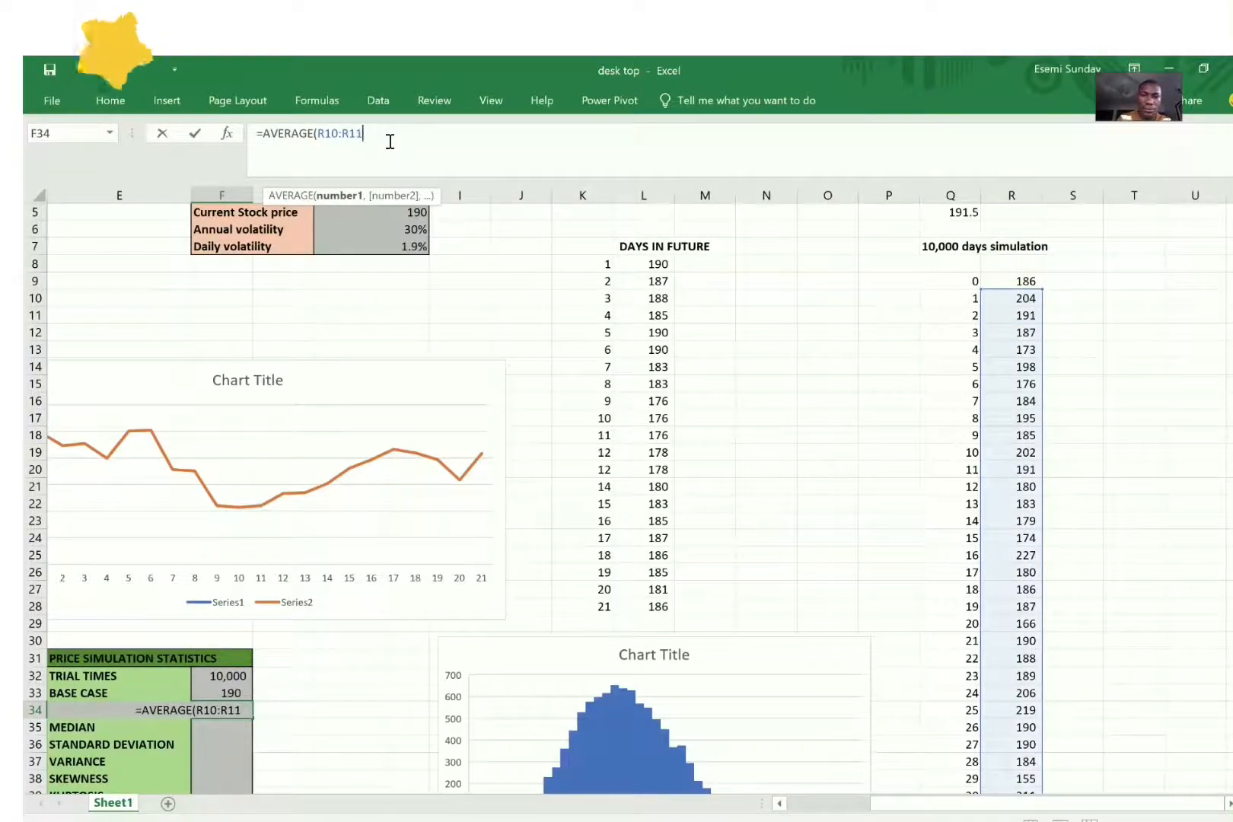
text(0)
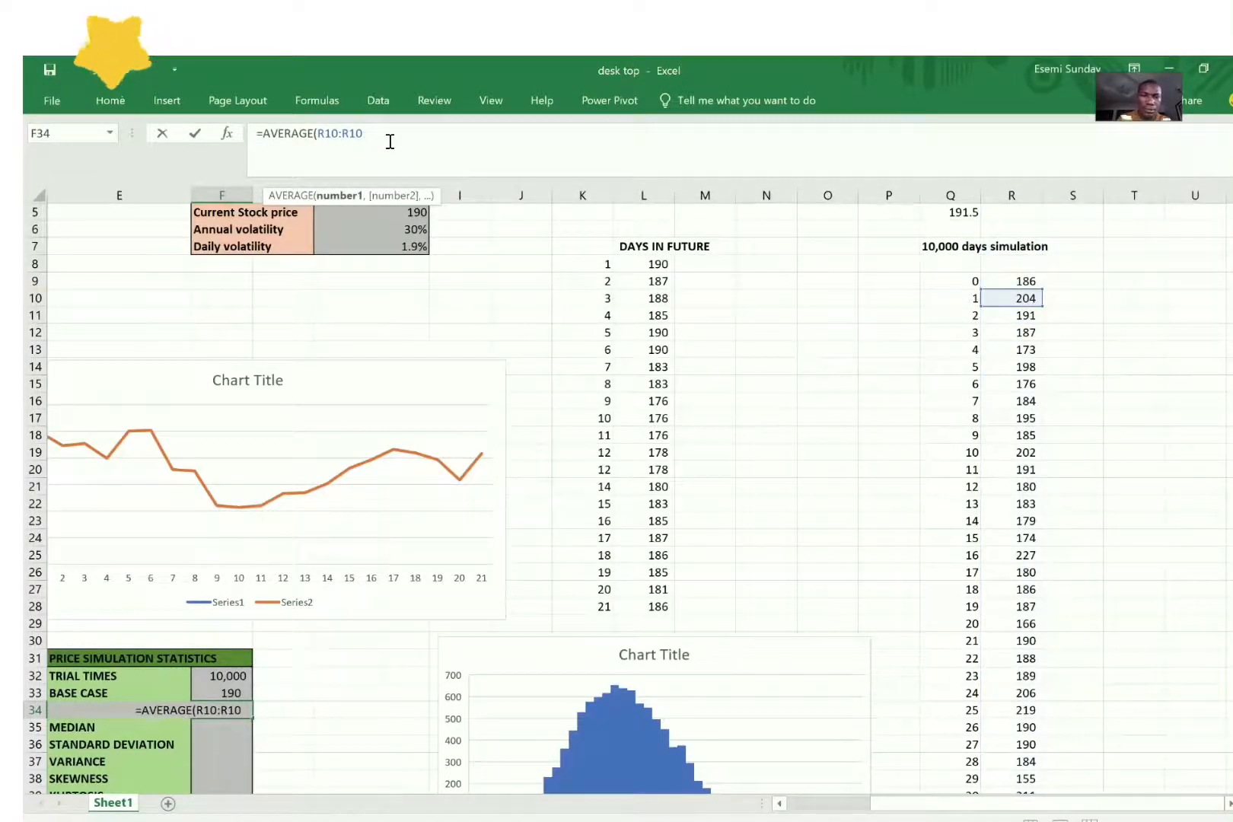
text(010)
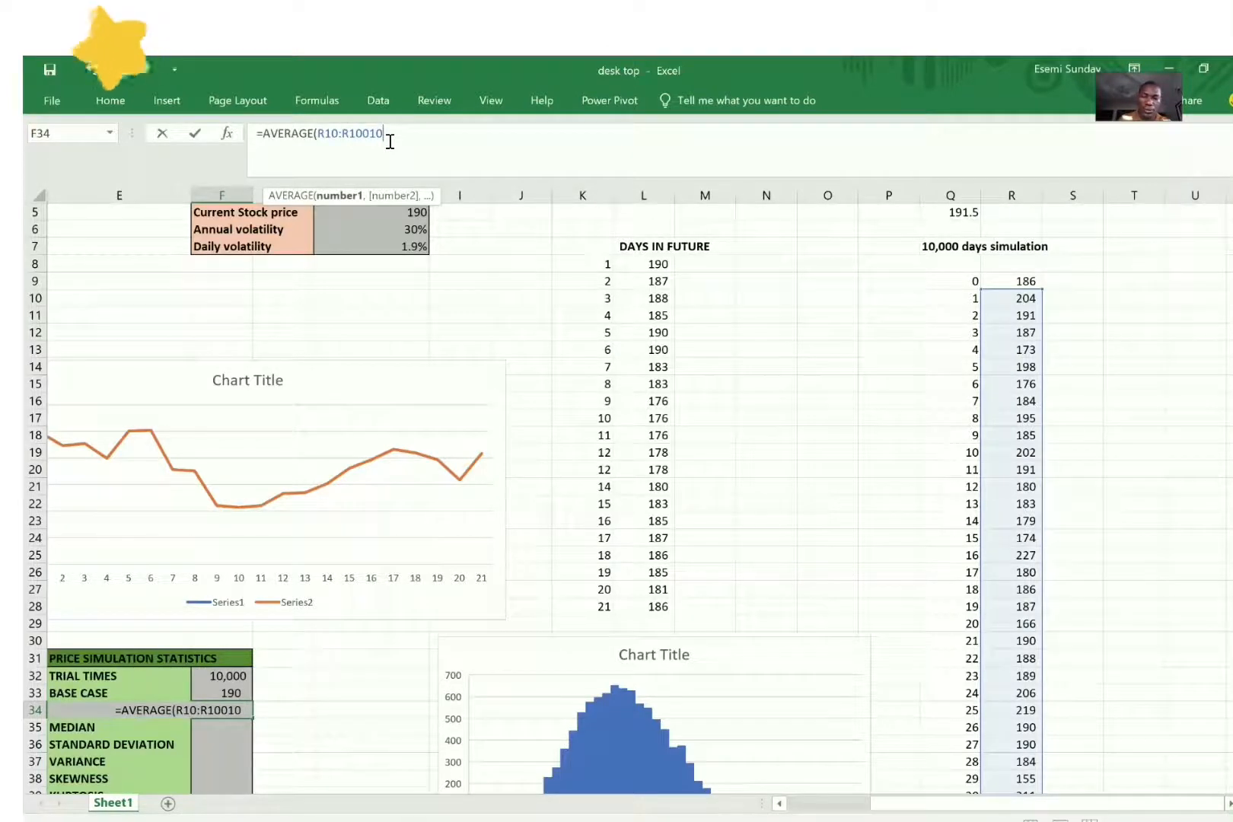
text())
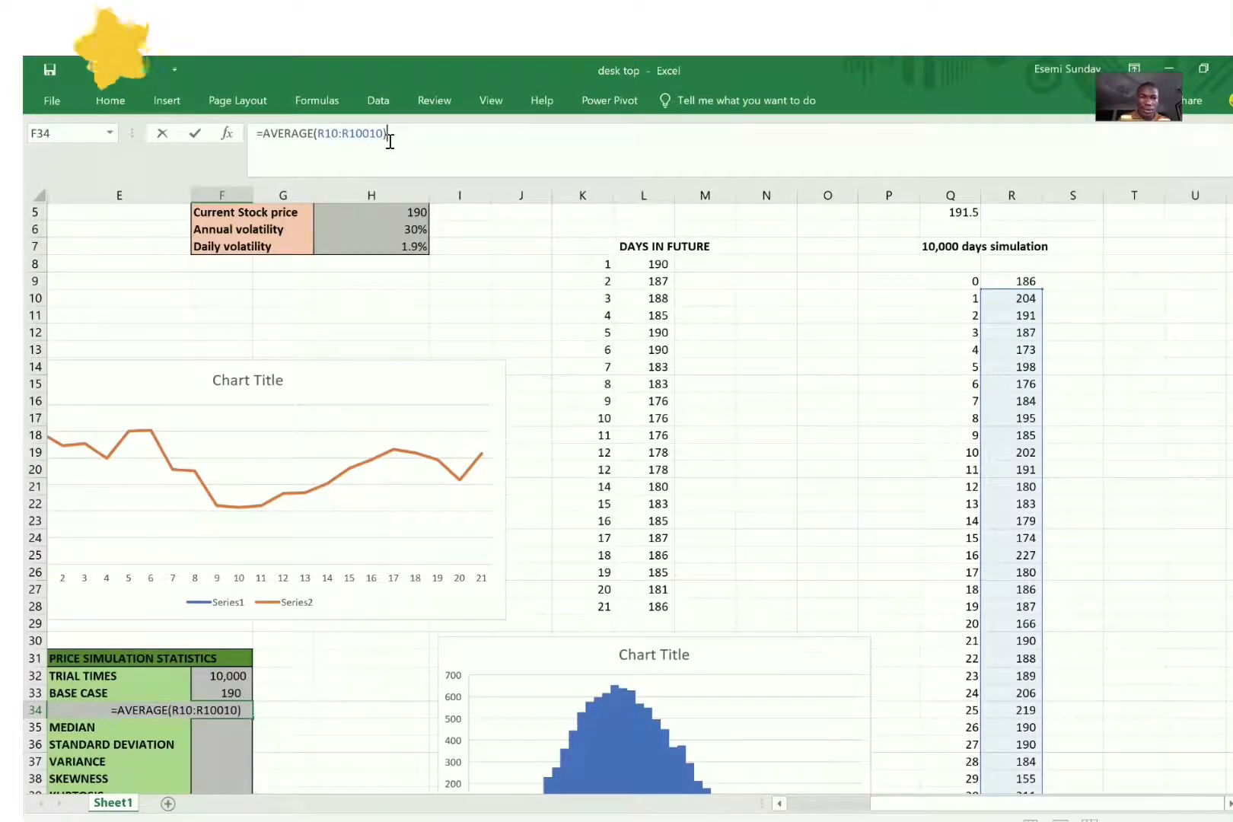
key(Return)
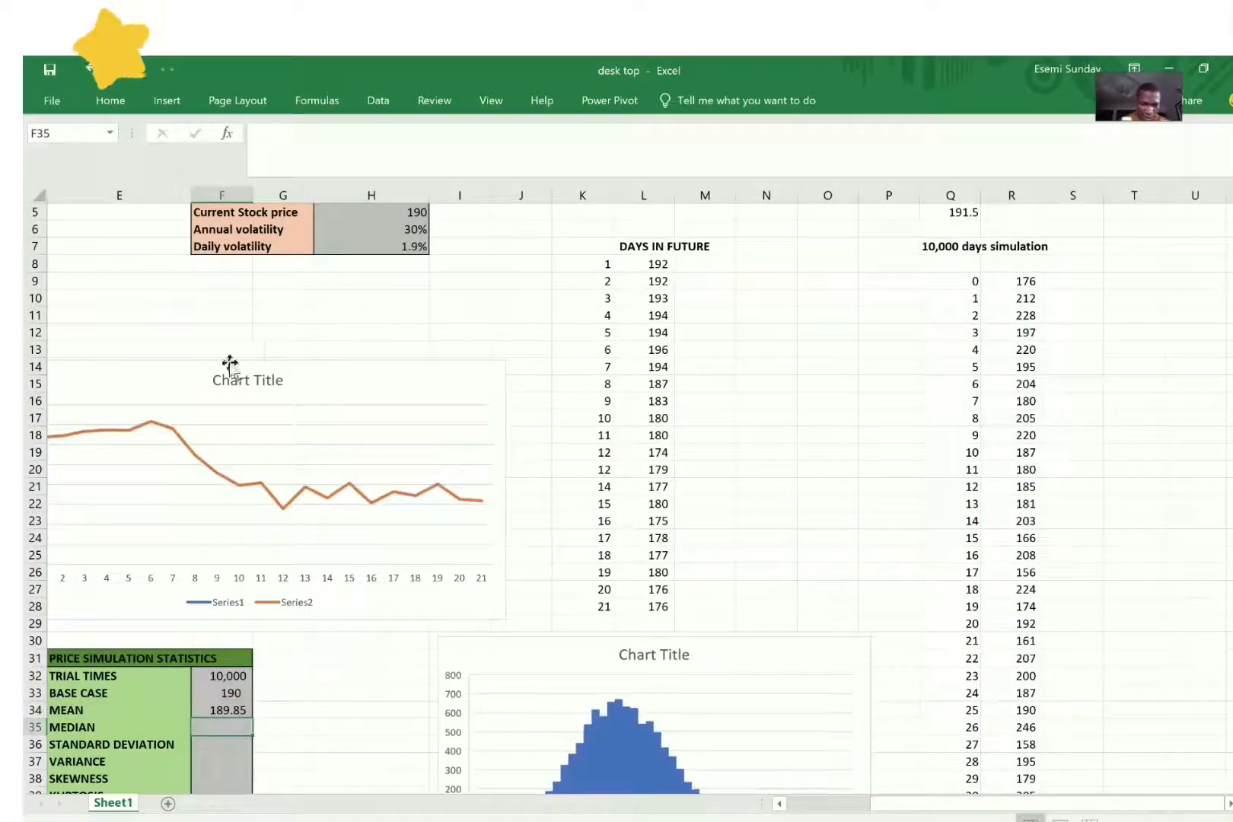
Step: Calculate the median in F35 with the formula =MEDIAN(R10:R10010) over the simulated prices
text(=)
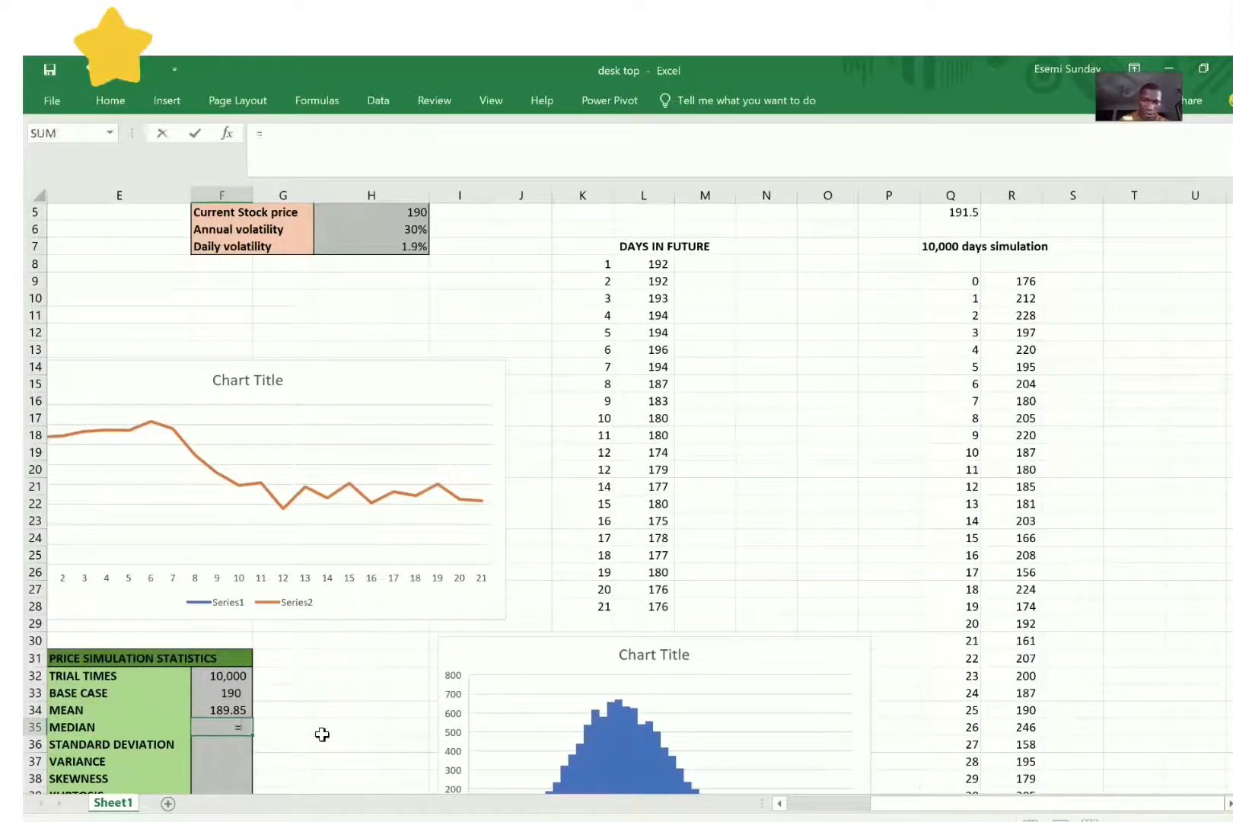
text(medi)
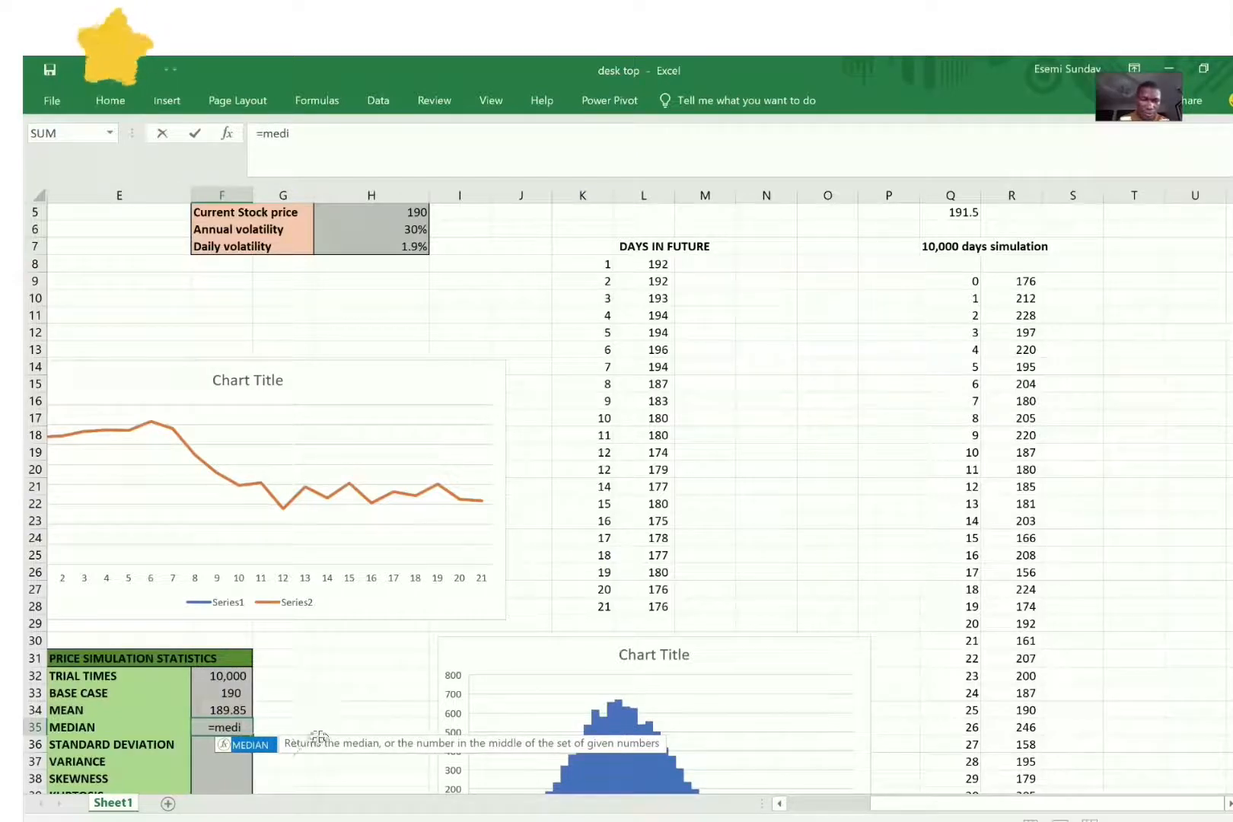
double_click(265, 749)
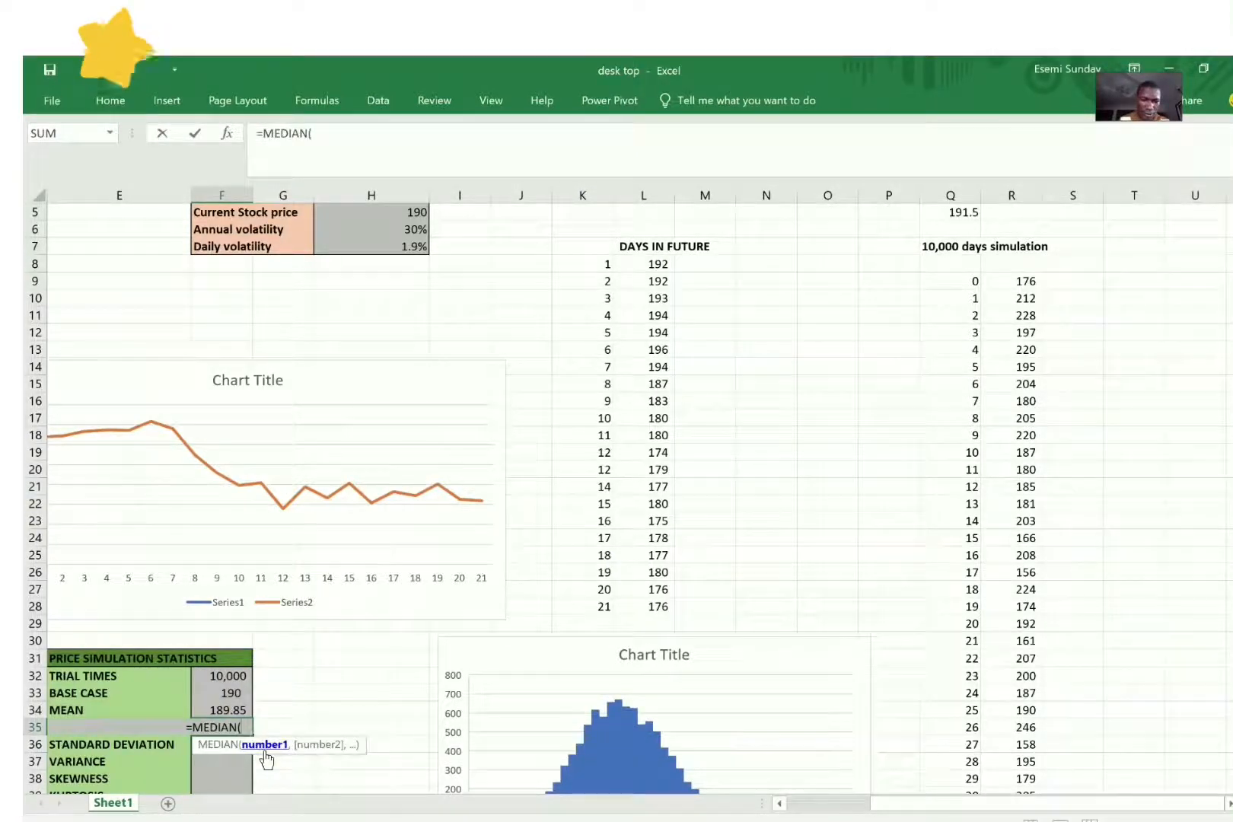
click(1026, 300)
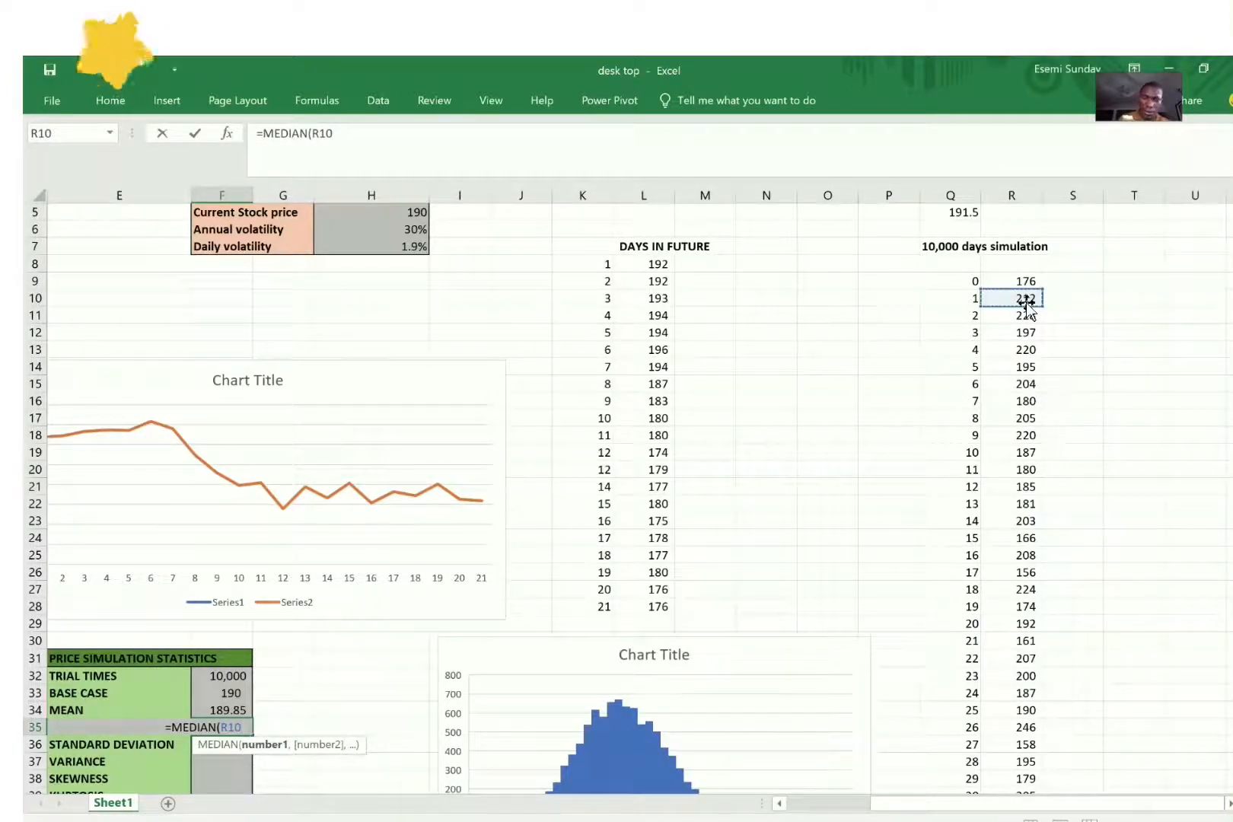
text(:)
key(BackSpace)
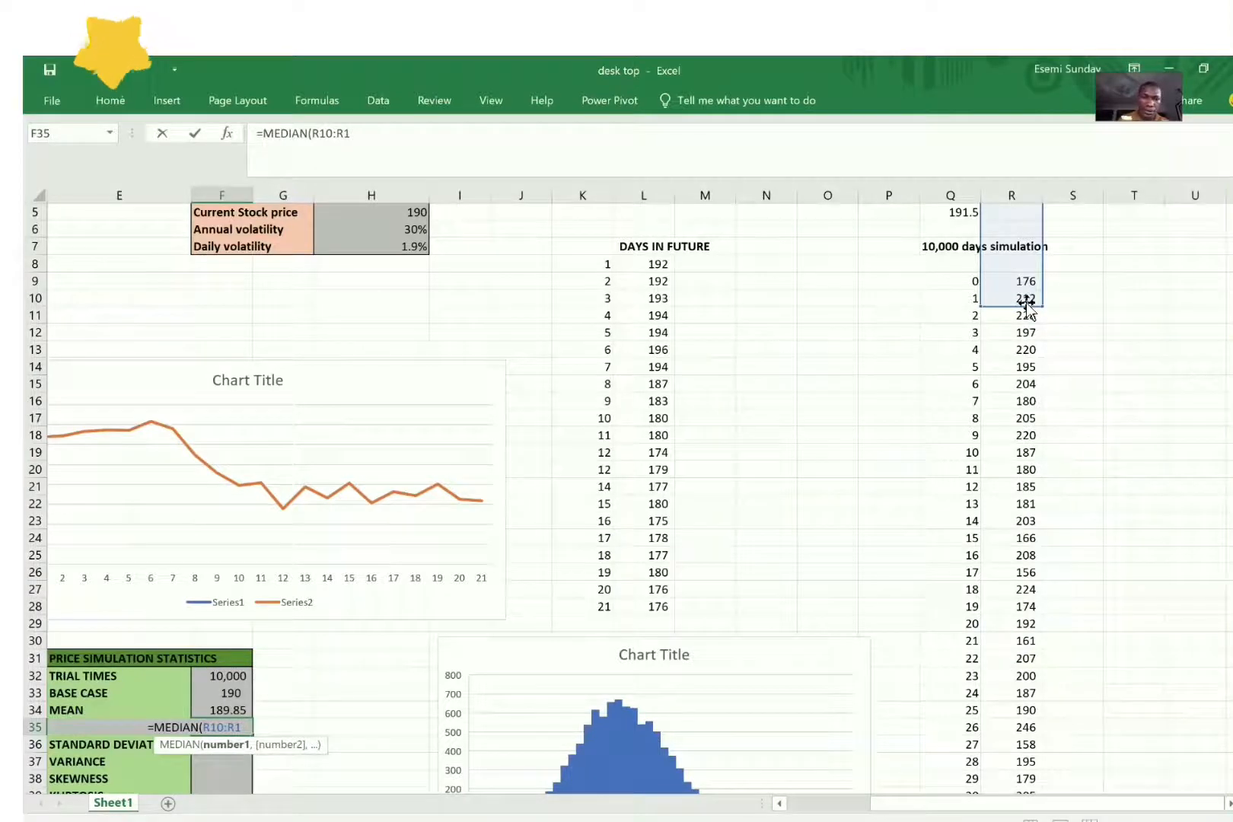
text(1)
click(1026, 301)
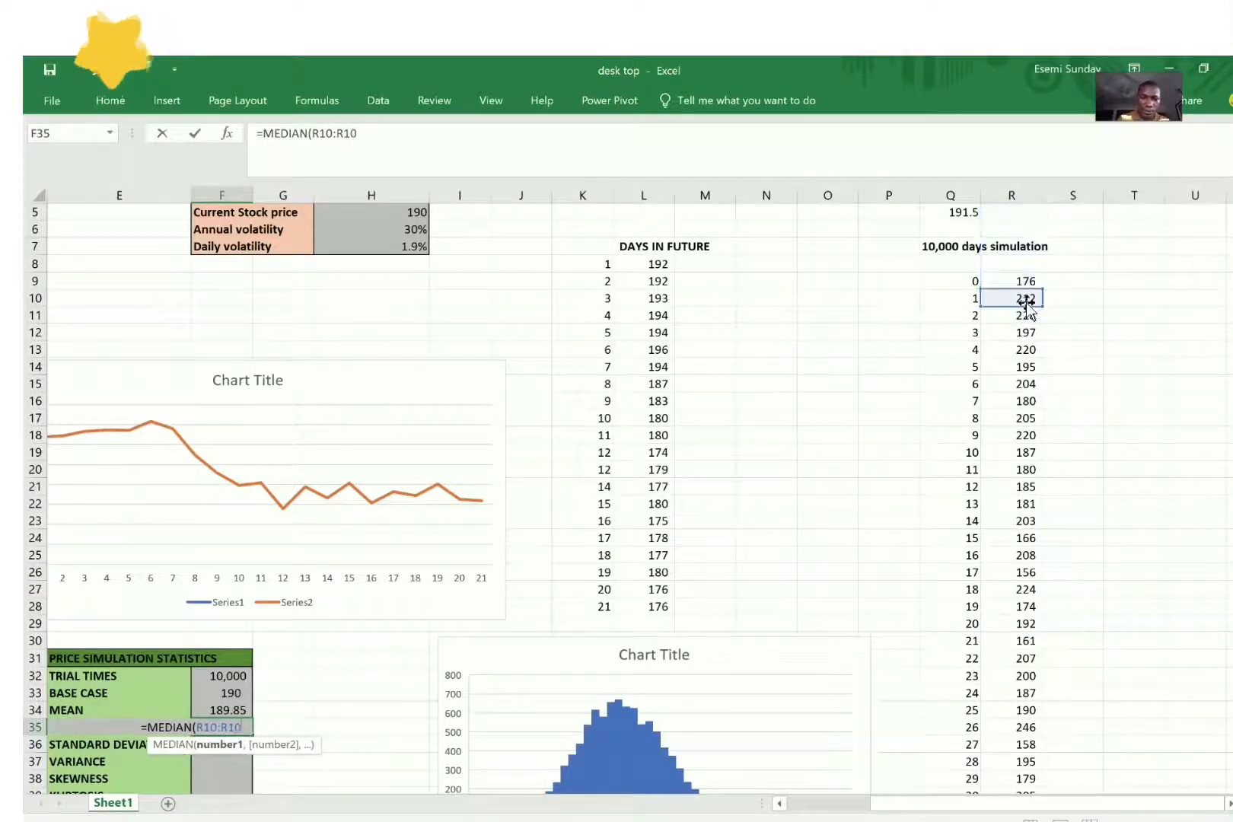
key(ctrl+shift+Down)
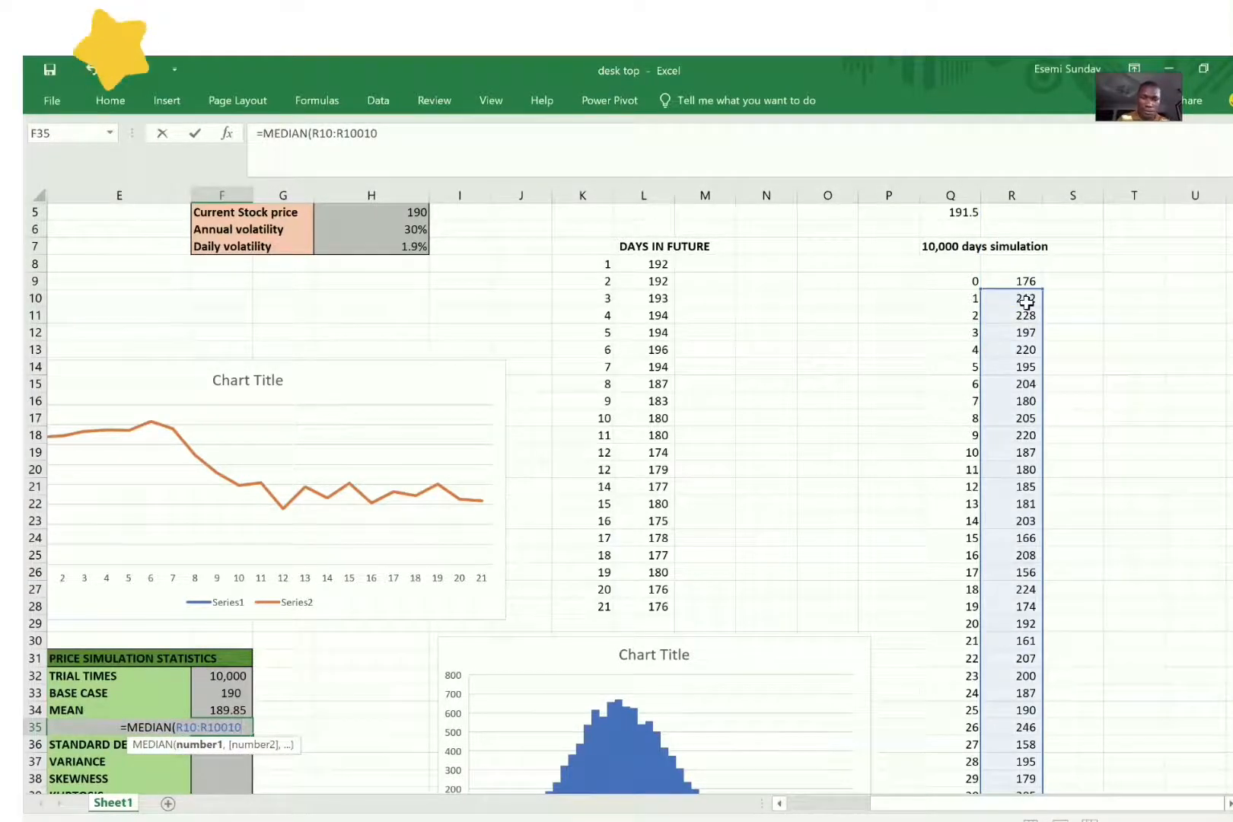
text())
key(Return)
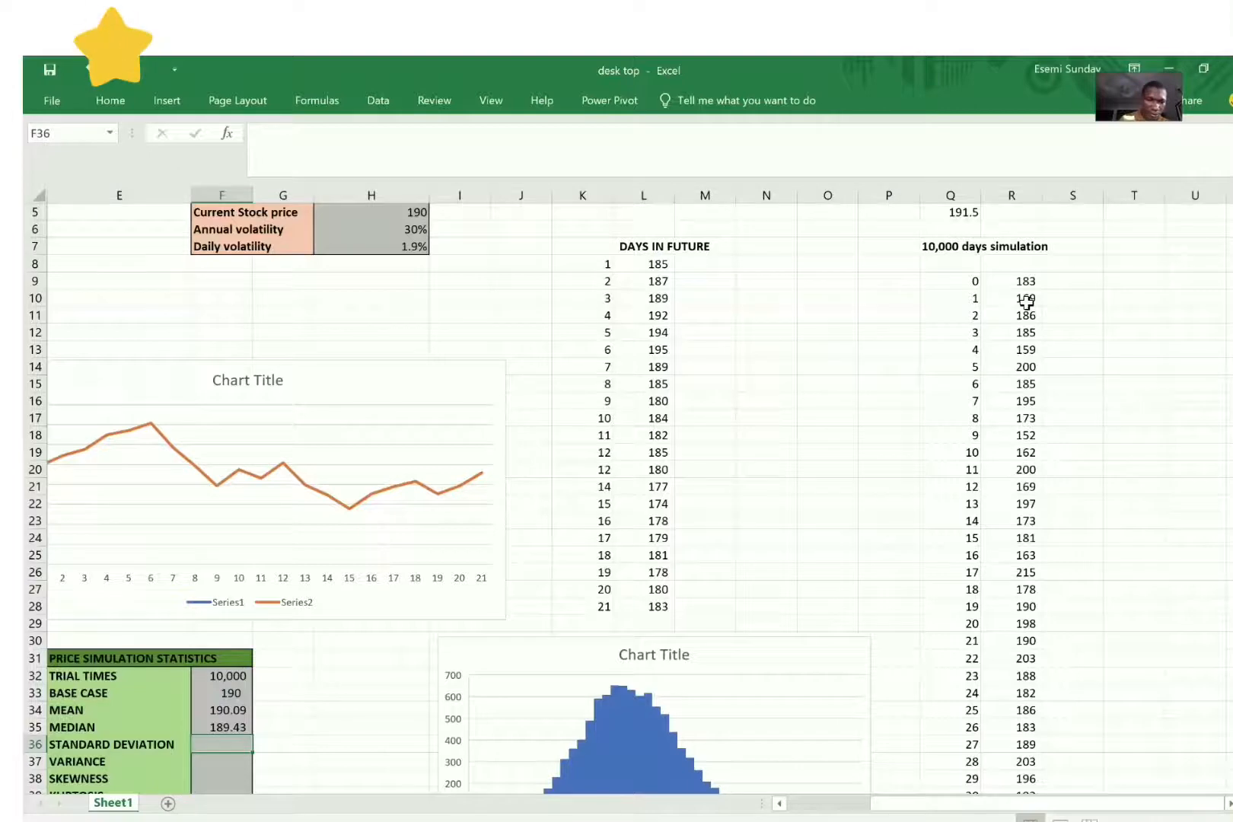
Step: Calculate the standard deviation in F36 with the formula =STDEV.P(R10:R10010) over the simulated prices
text(=)
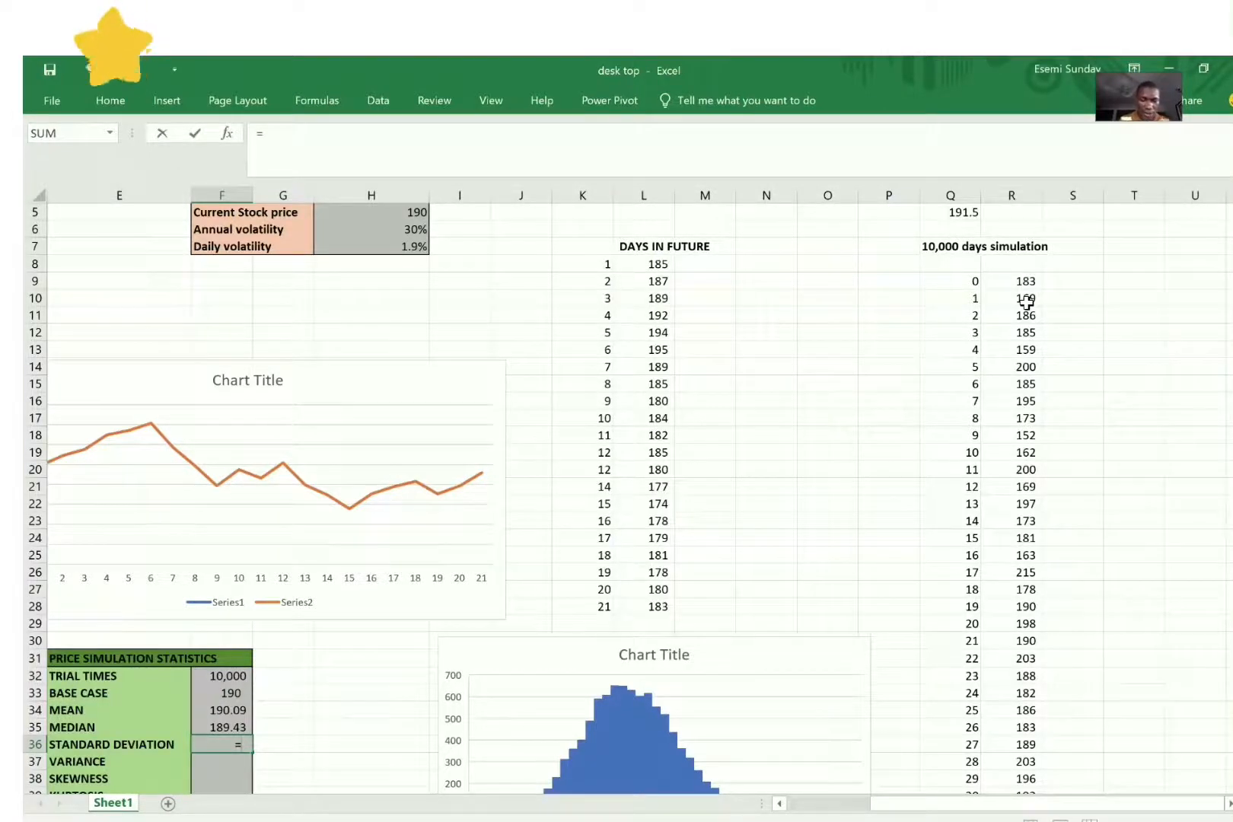
text(st)
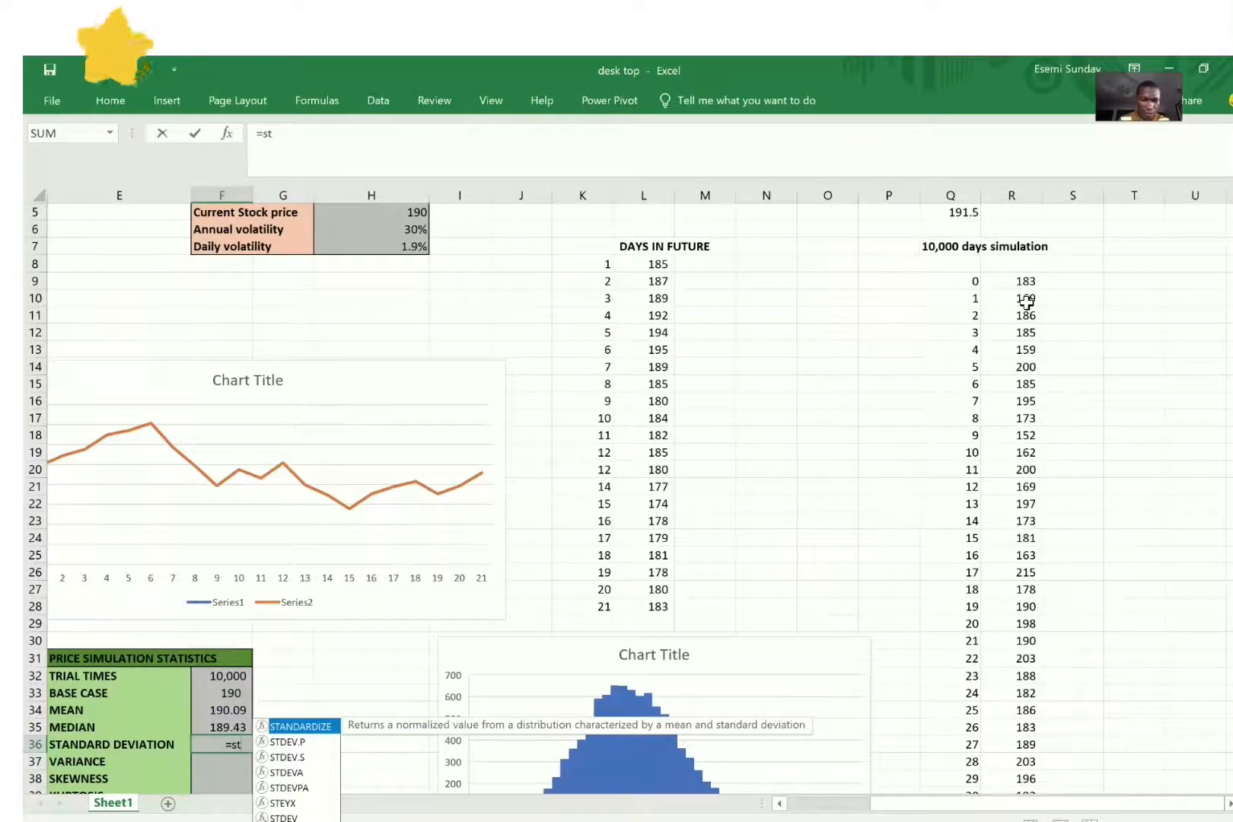
text(and)
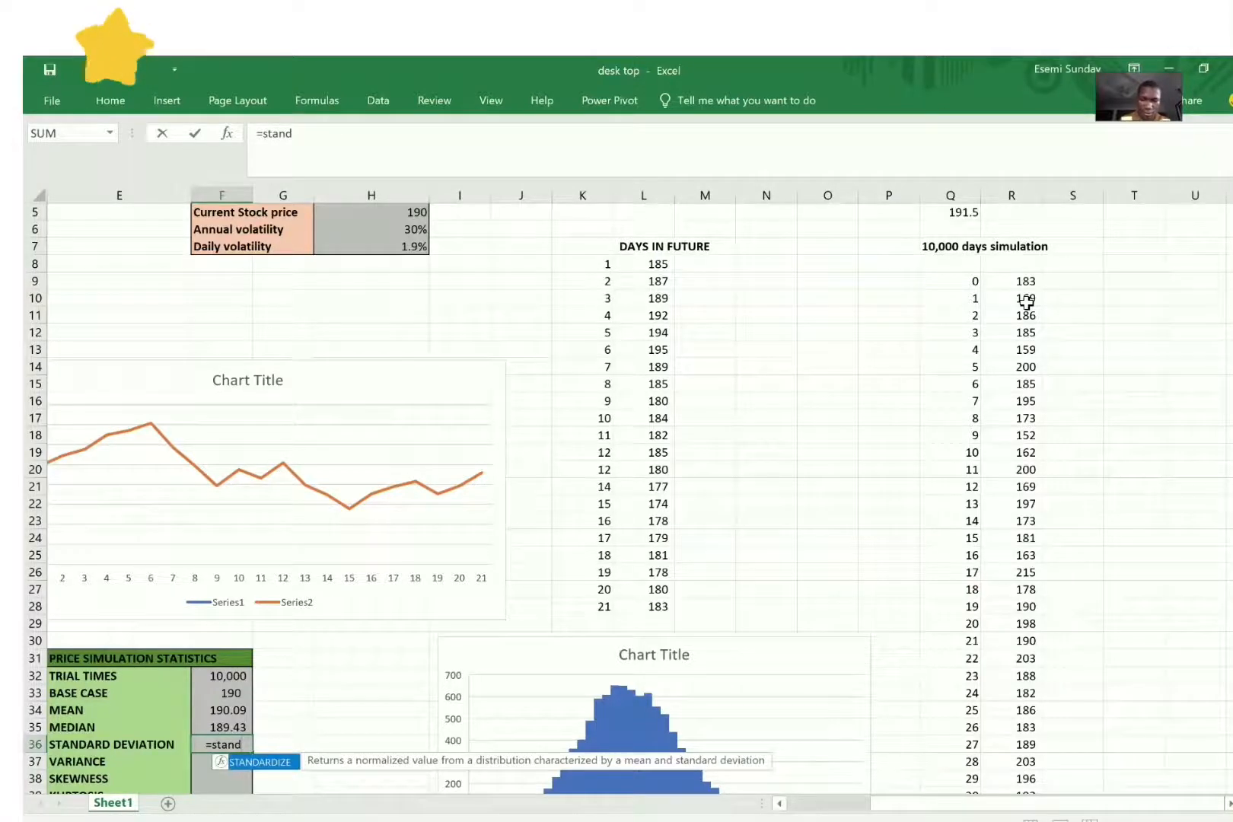
key(BackSpace)
key(BackSpace)
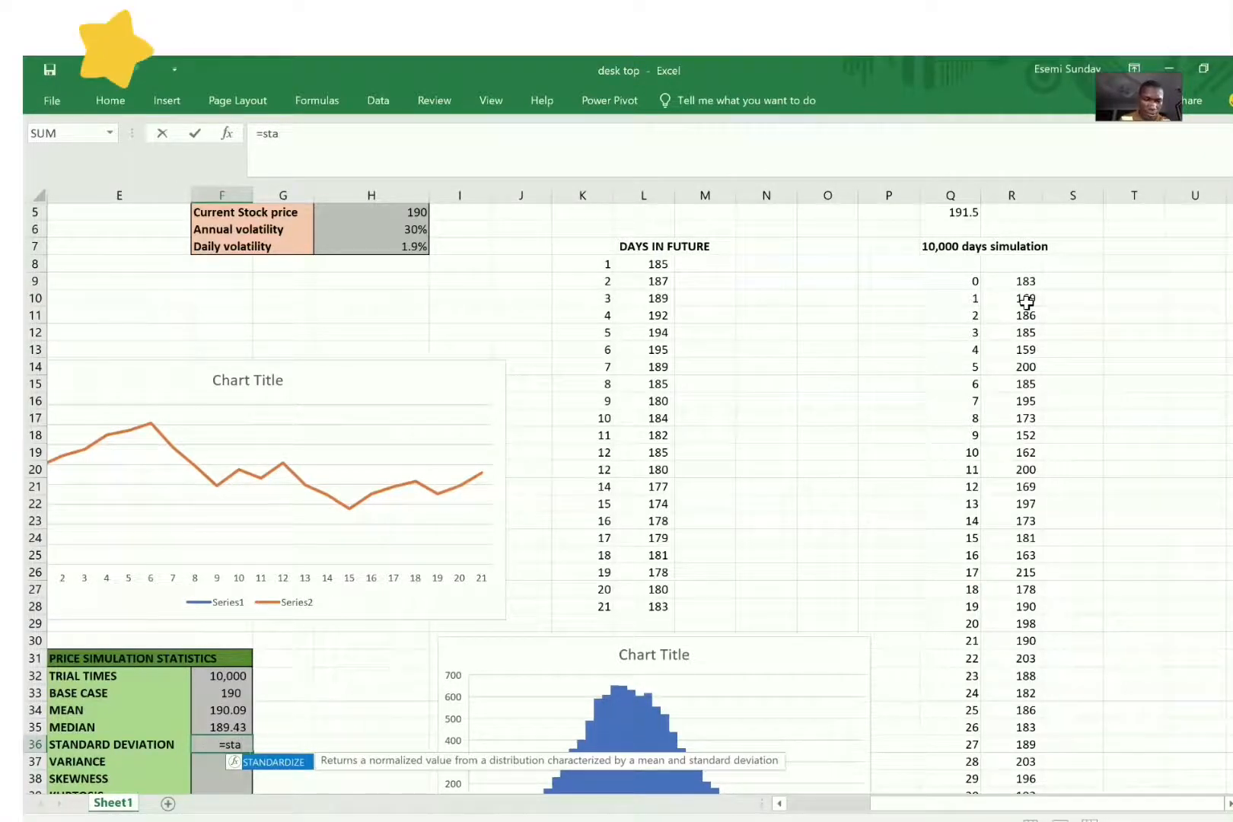
key(BackSpace)
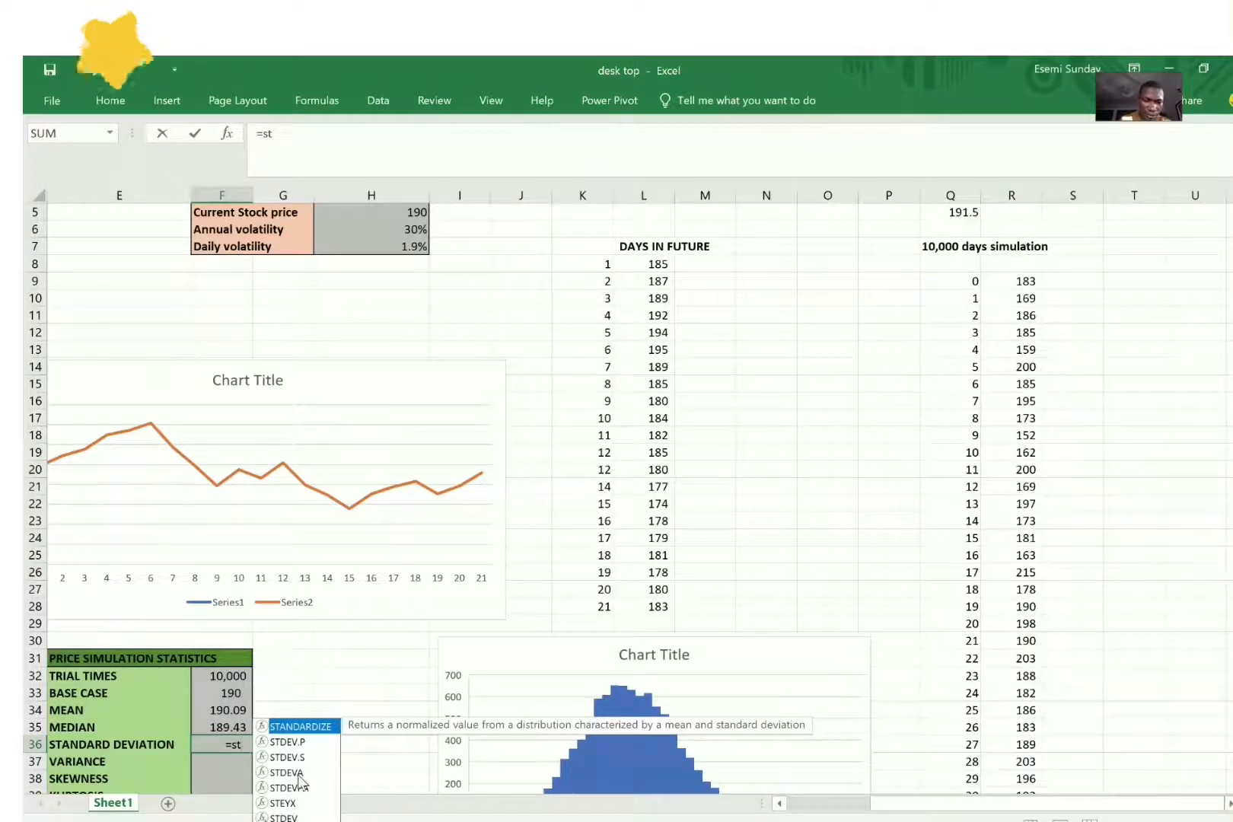
click(296, 742)
double_click(297, 742)
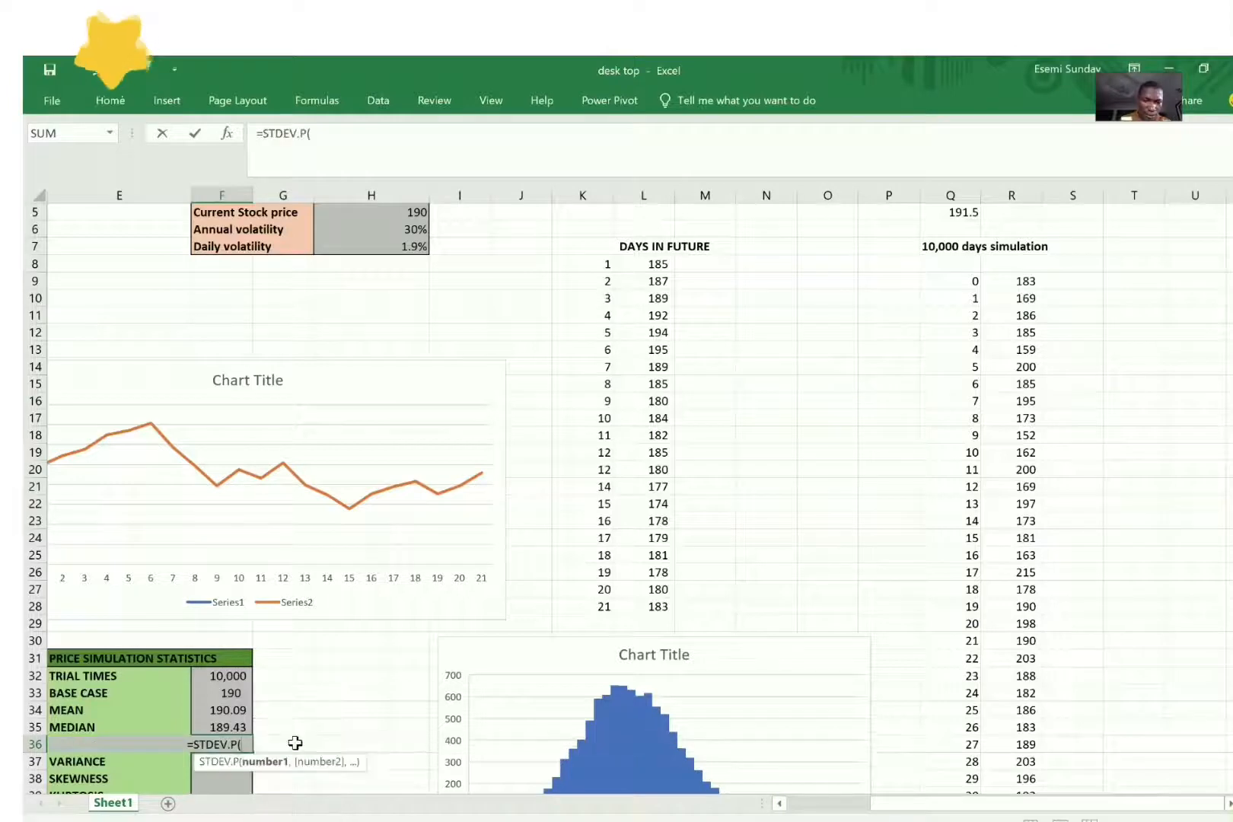
click(1026, 297)
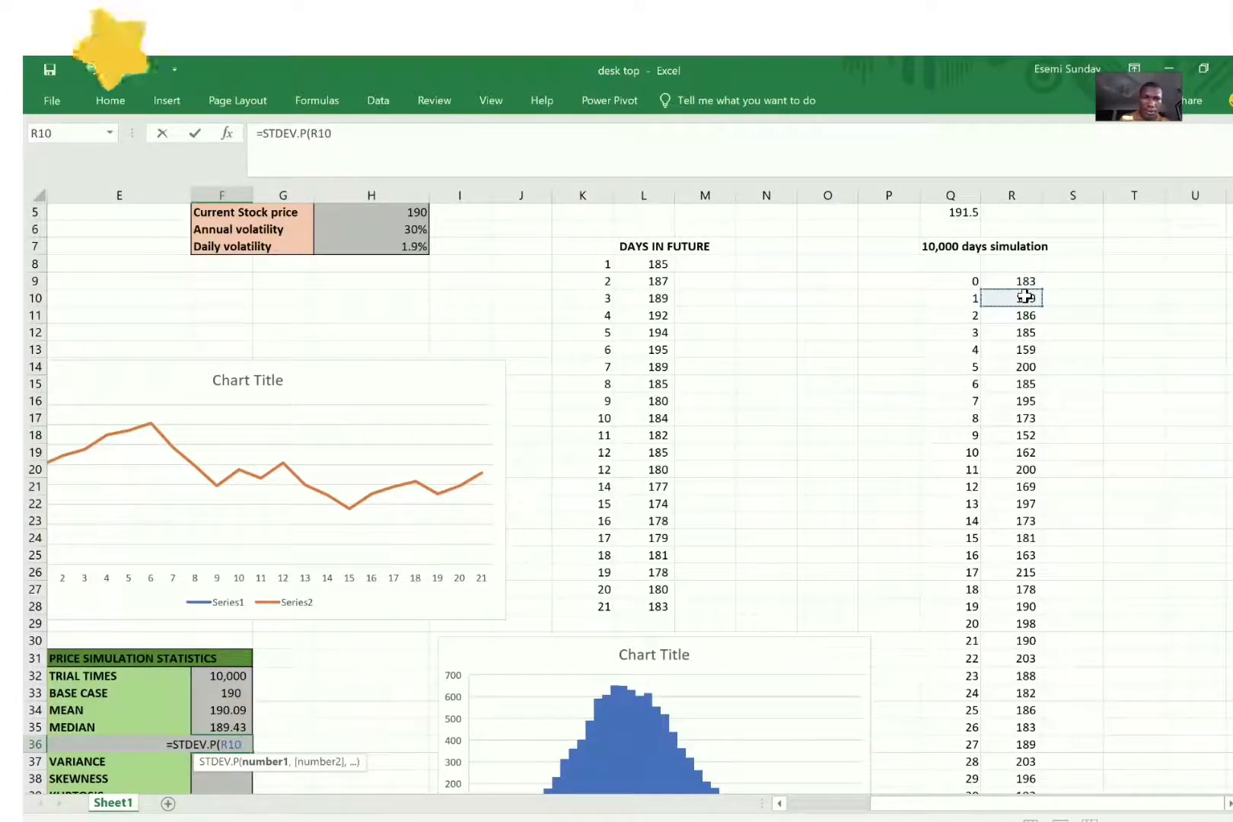
text(:)
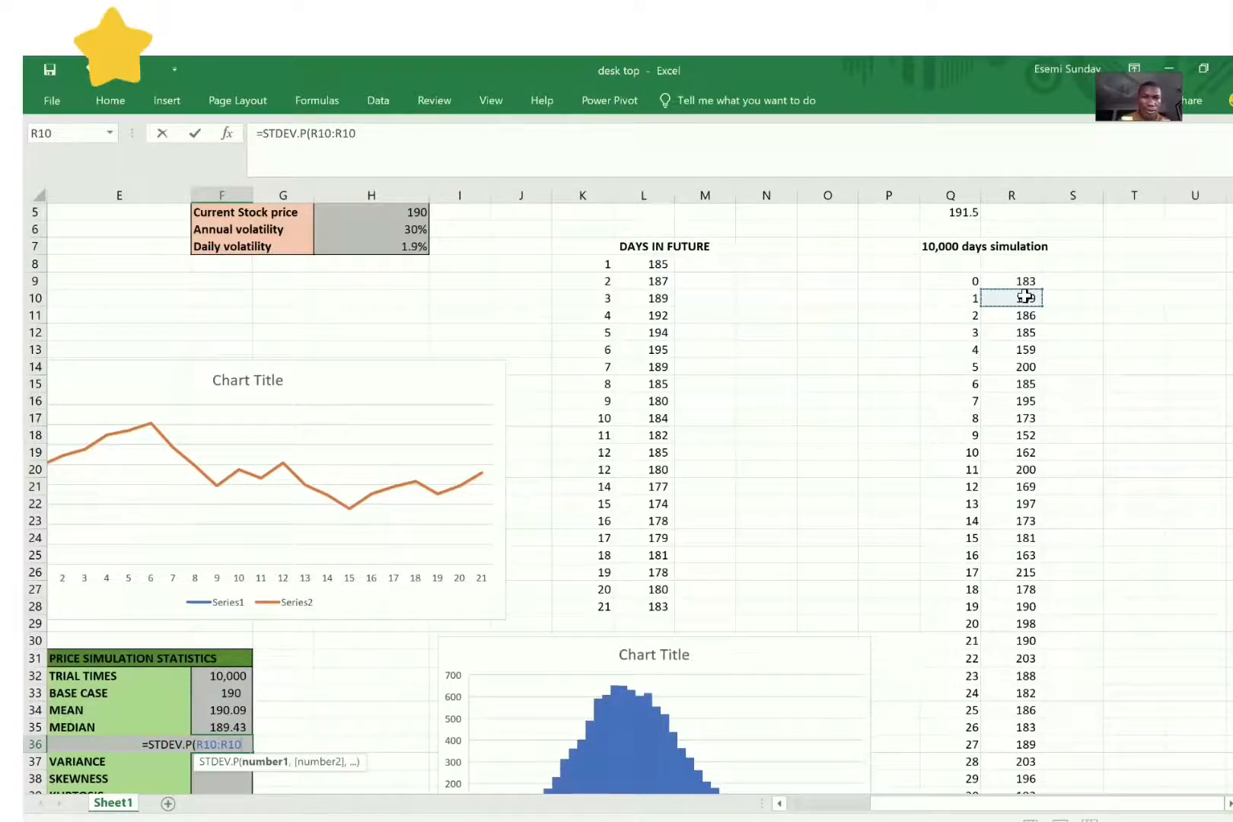
click(416, 132)
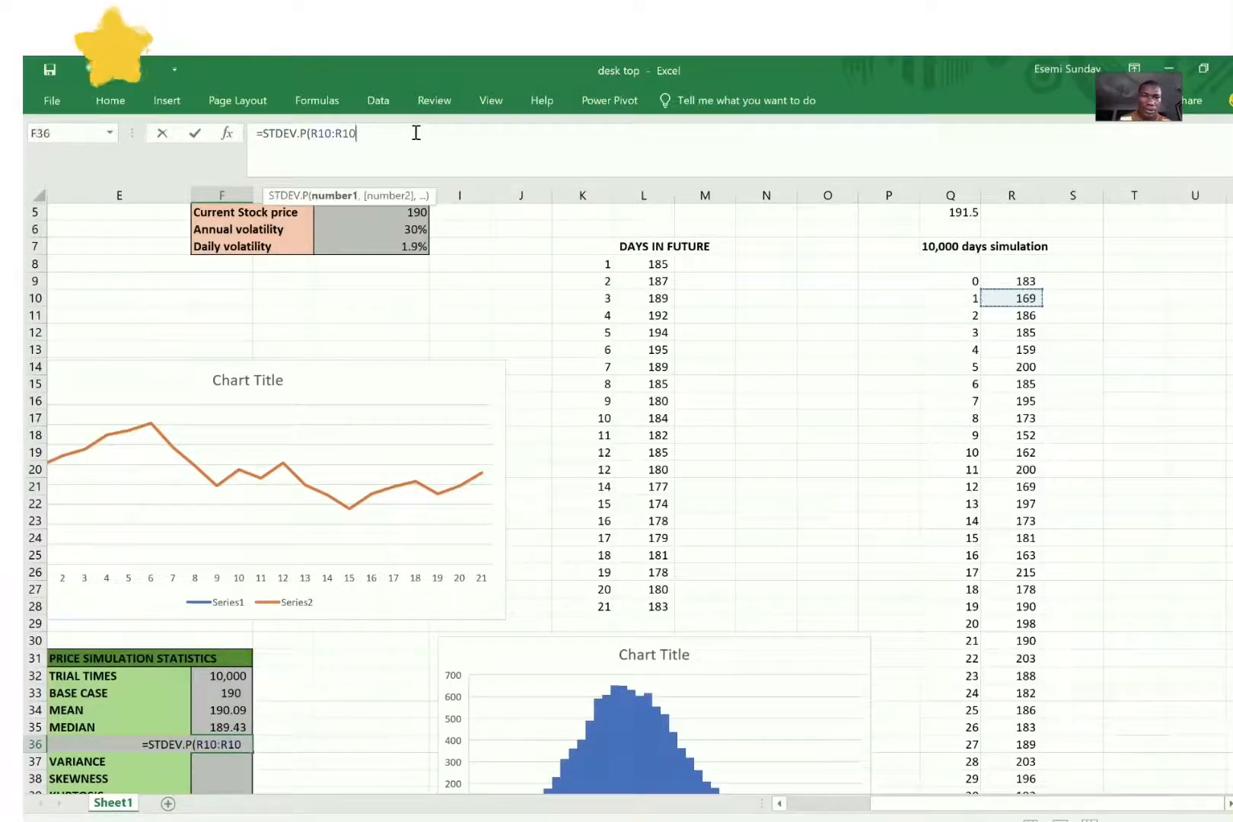
text(010)
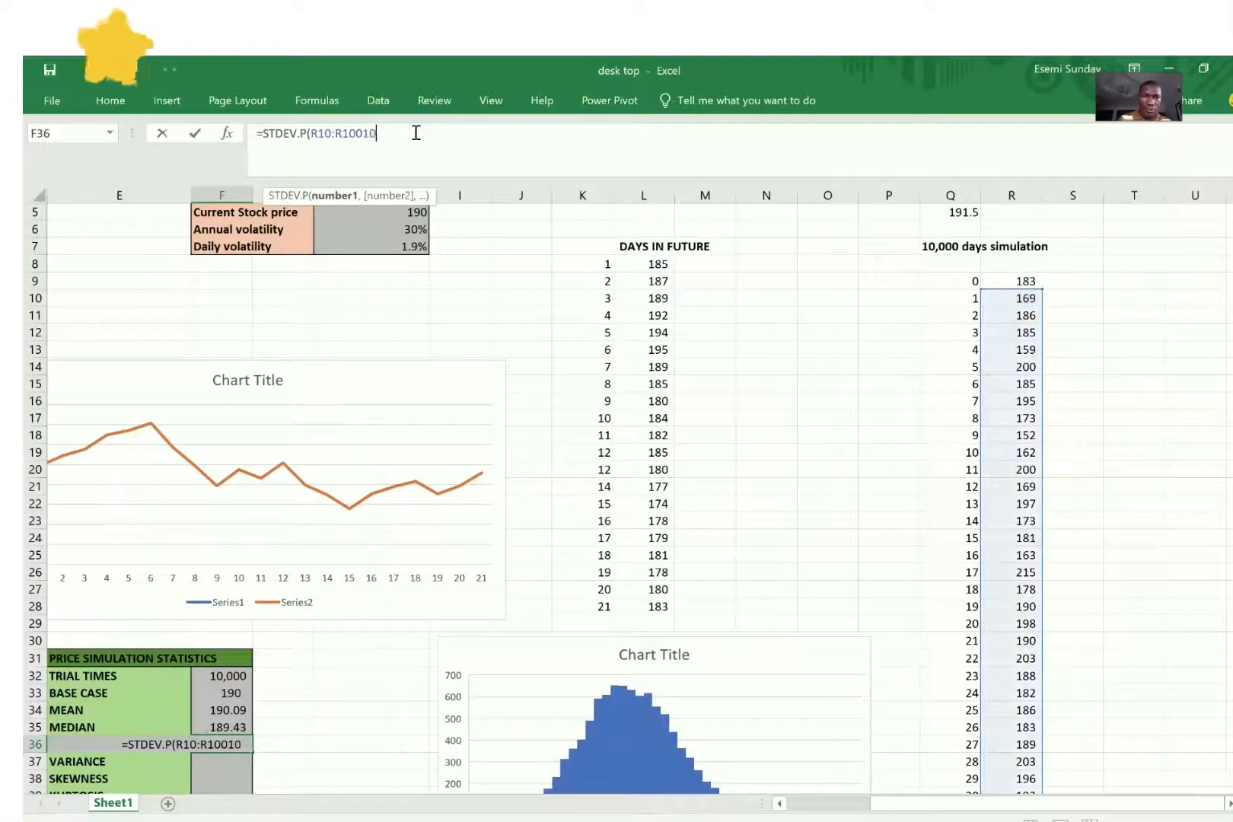
text())
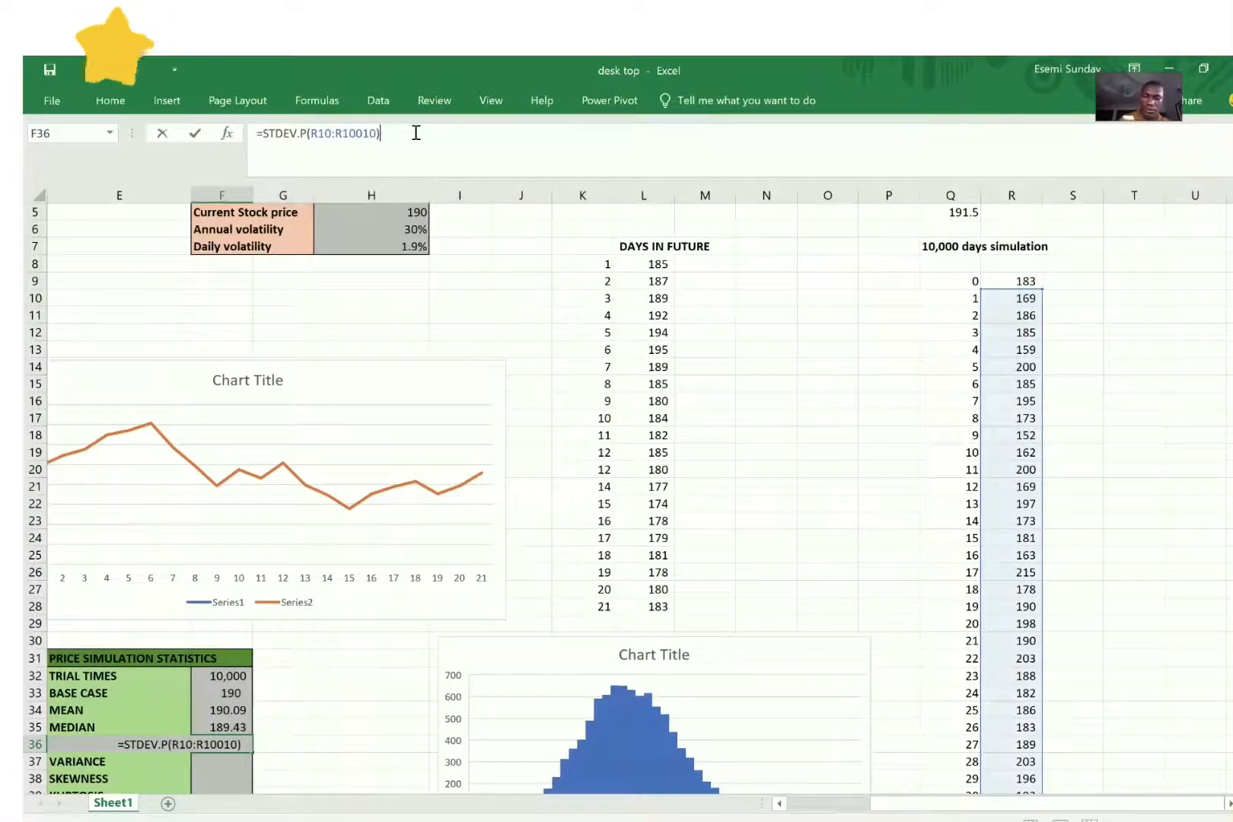
key(Return)
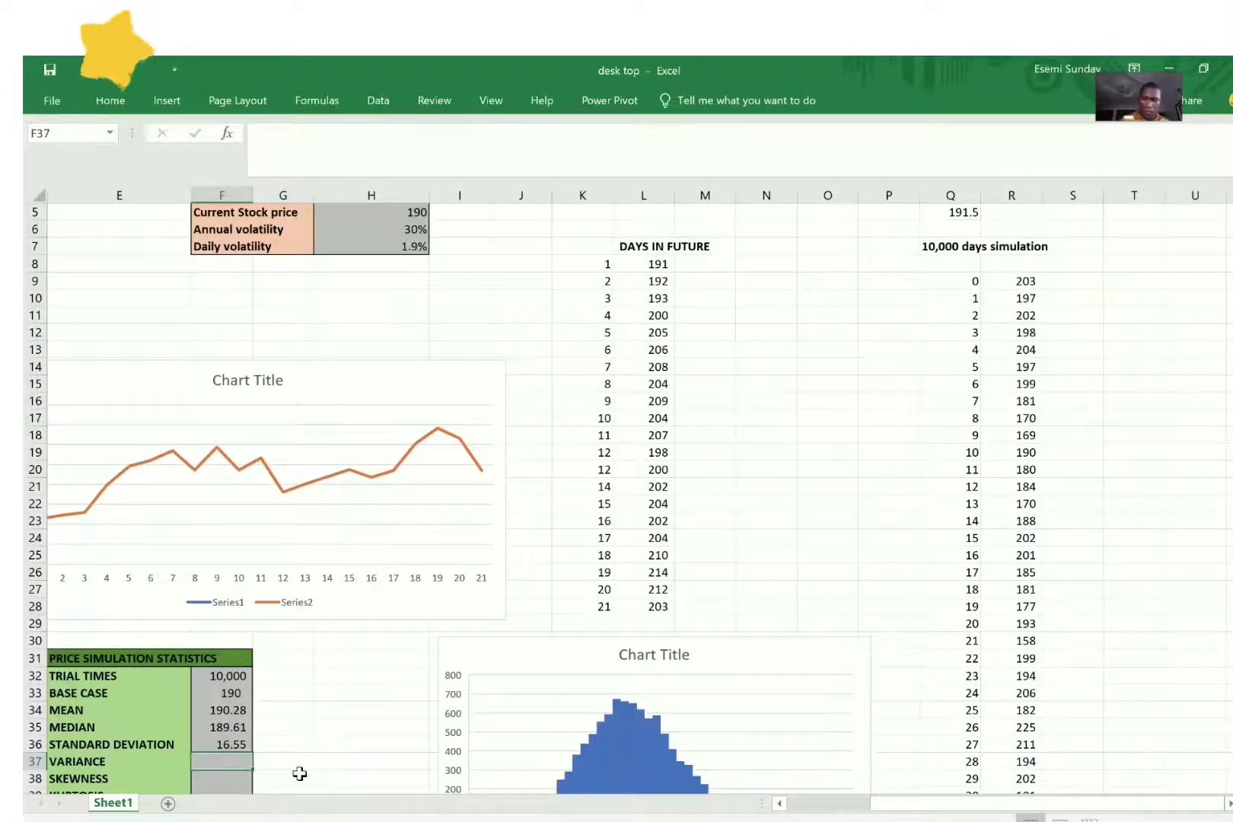
Step: Calculate the variance in F37 with the formula =VAR(R10:R100010) over the simulated prices
text(=varia)
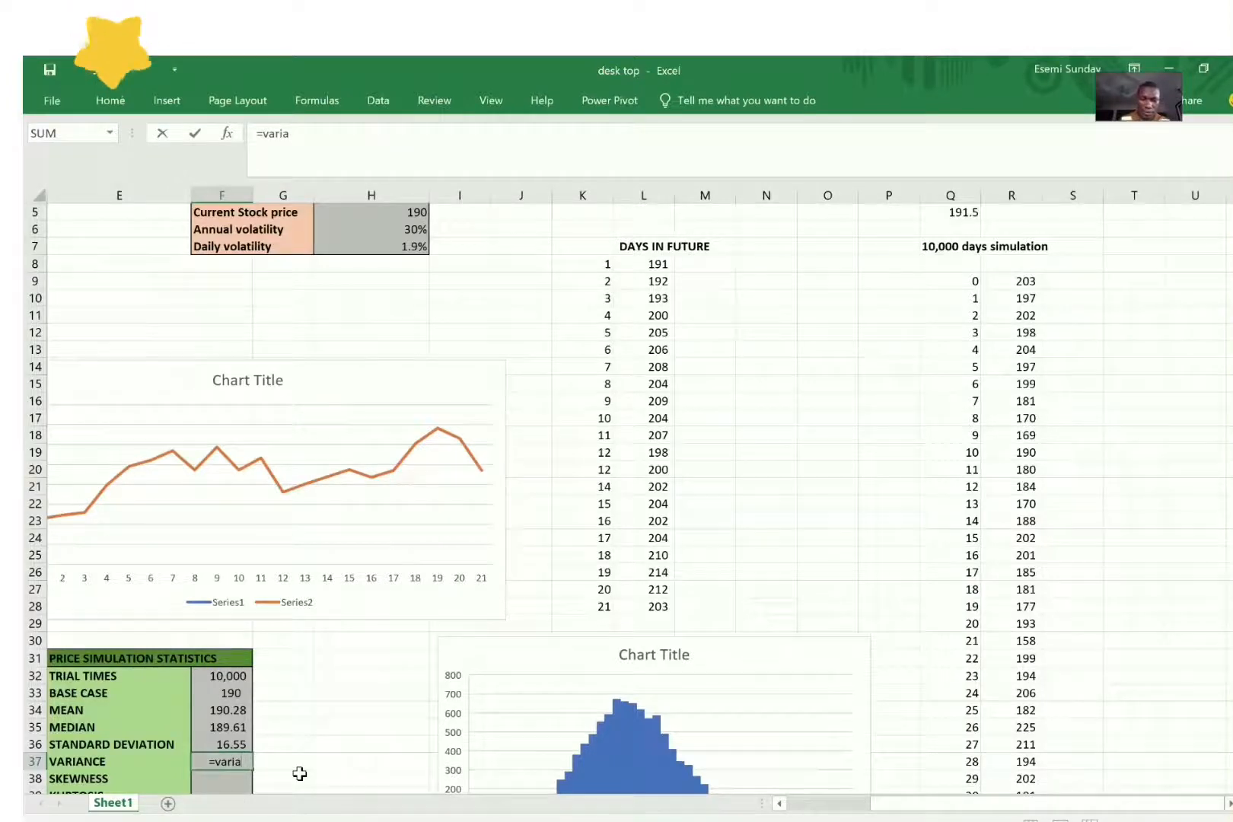
key(BackSpace)
key(BackSpace)
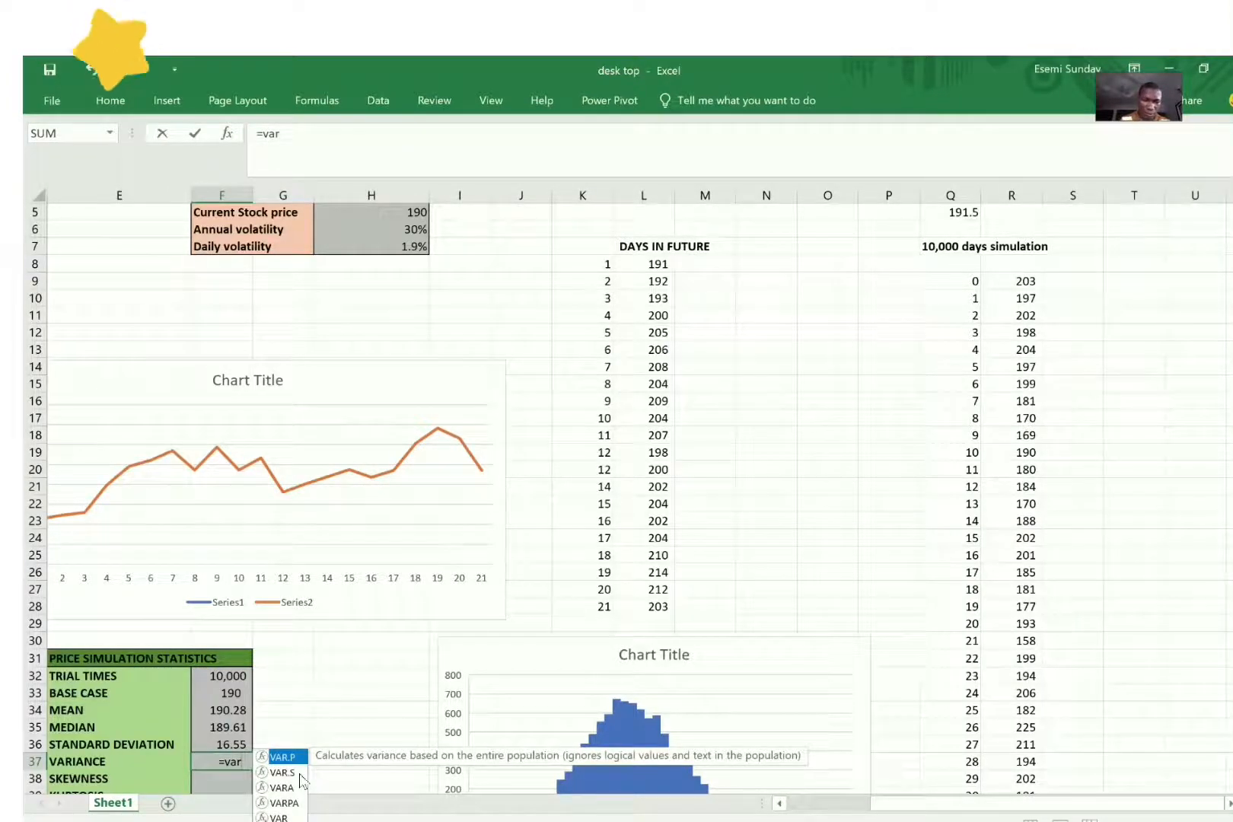
click(289, 814)
key(Tab)
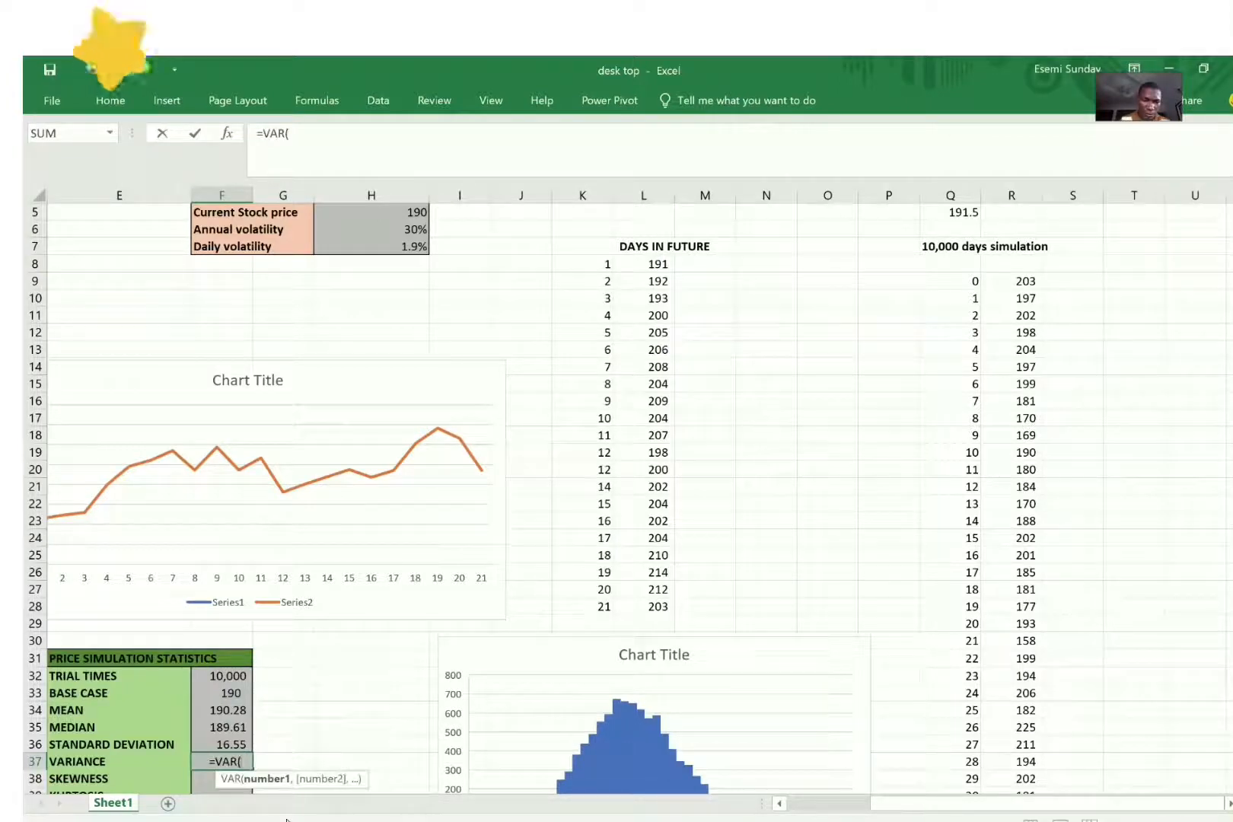
click(1021, 310)
click(1026, 299)
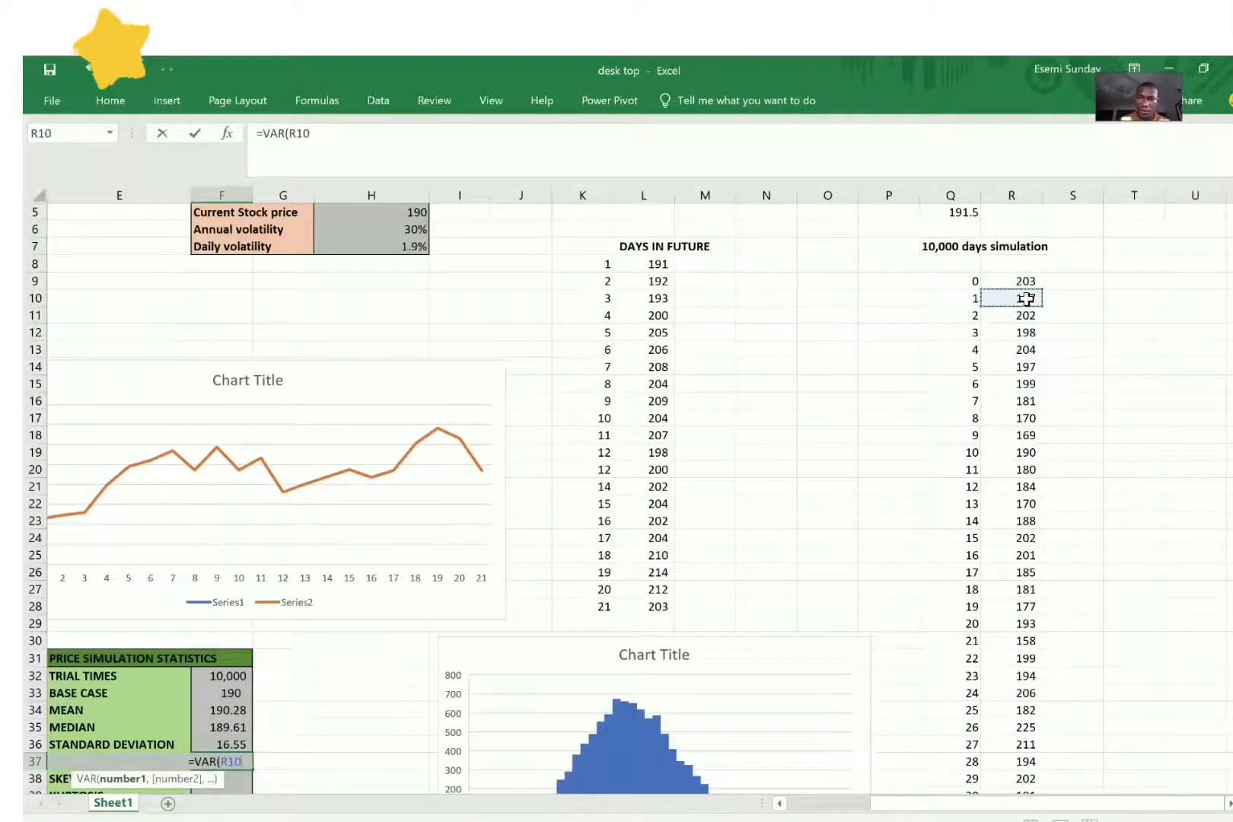
drag(1026, 298, 1026, 299)
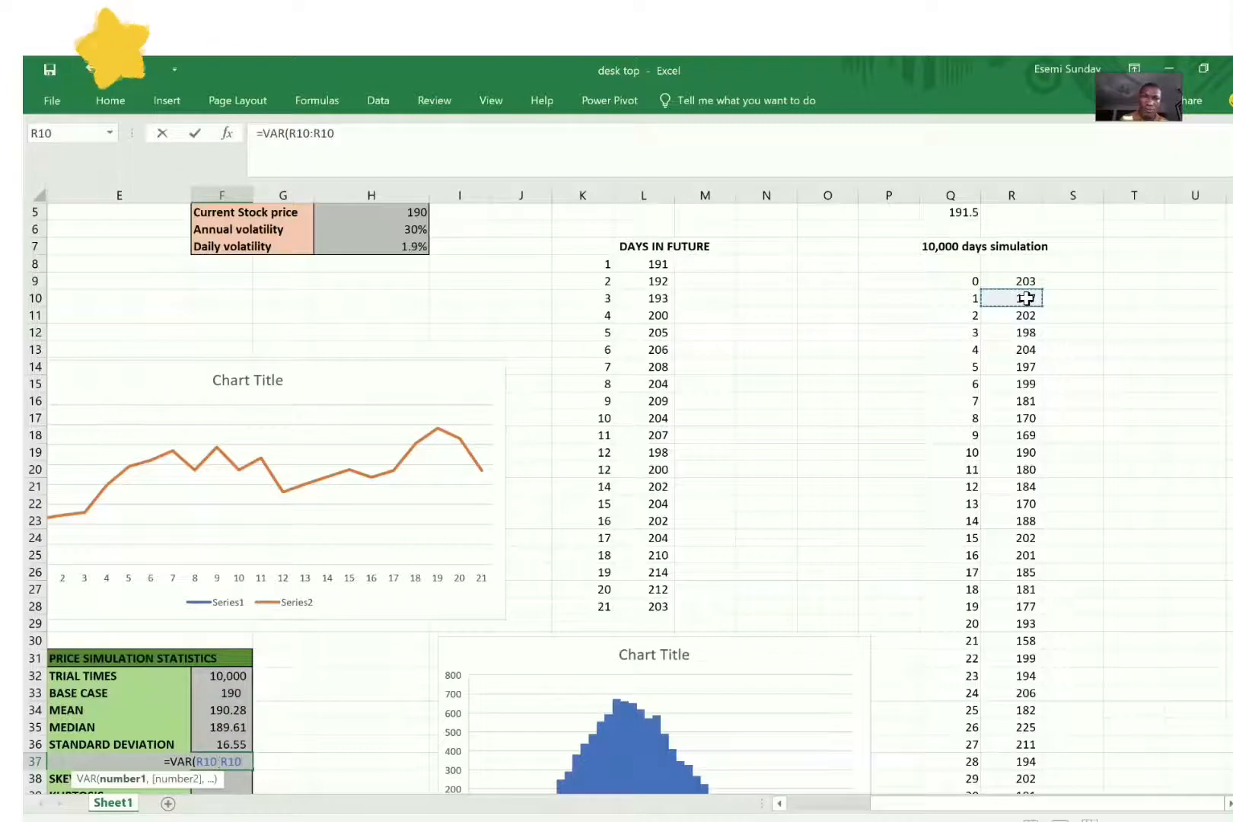
click(350, 136)
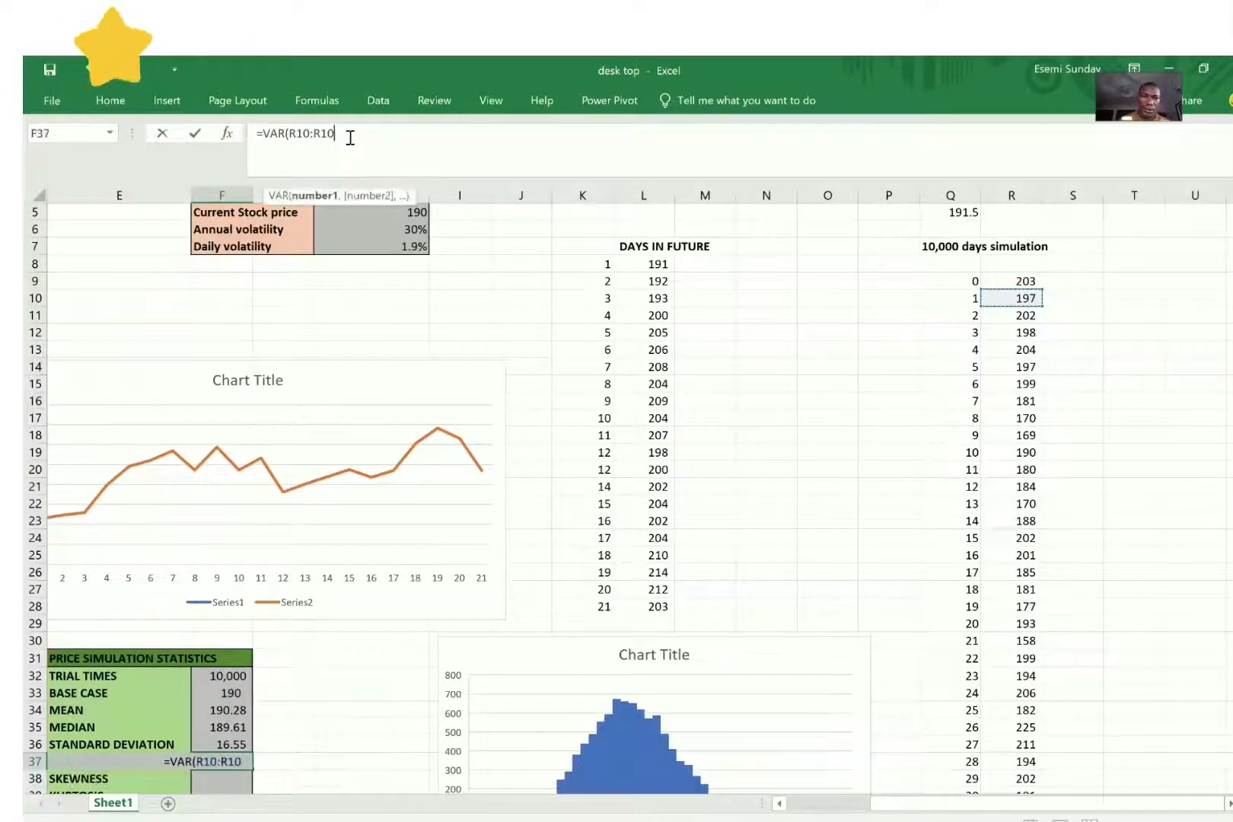
text(00)
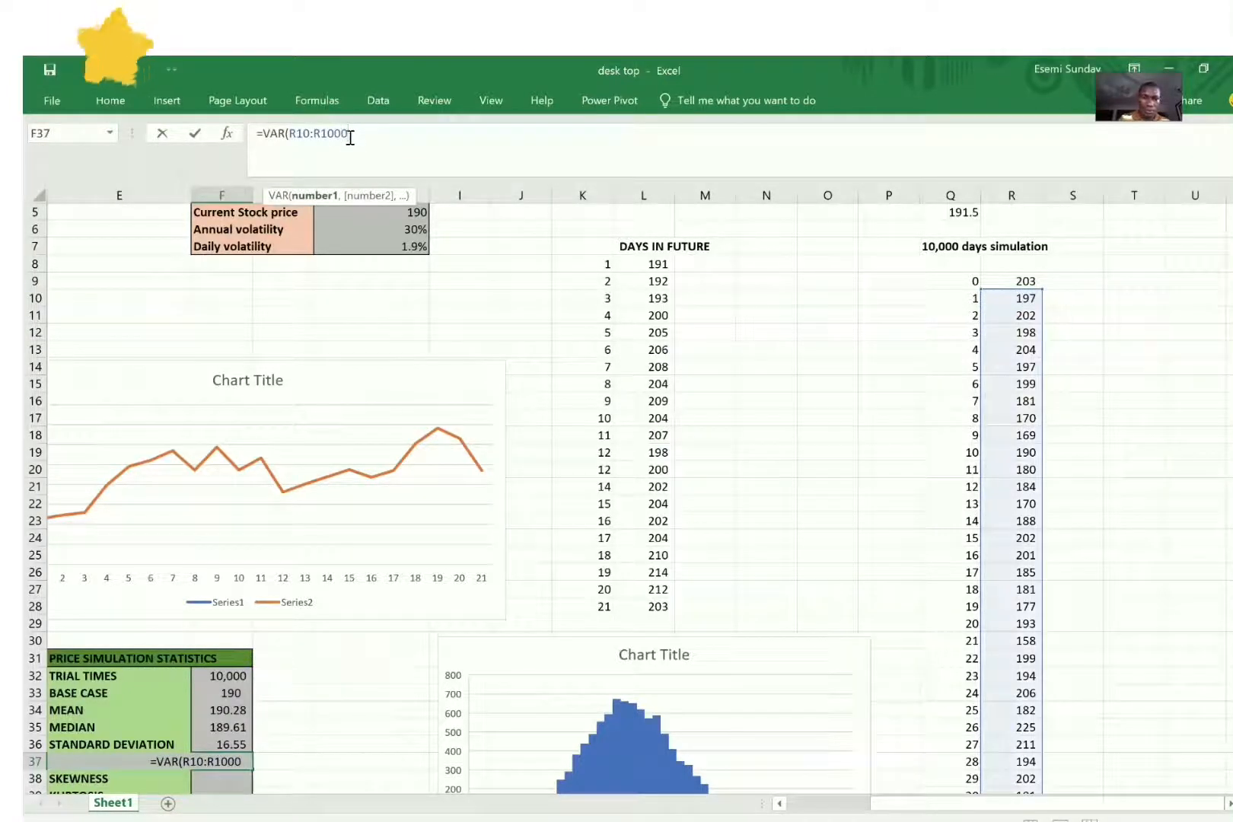
text(90))
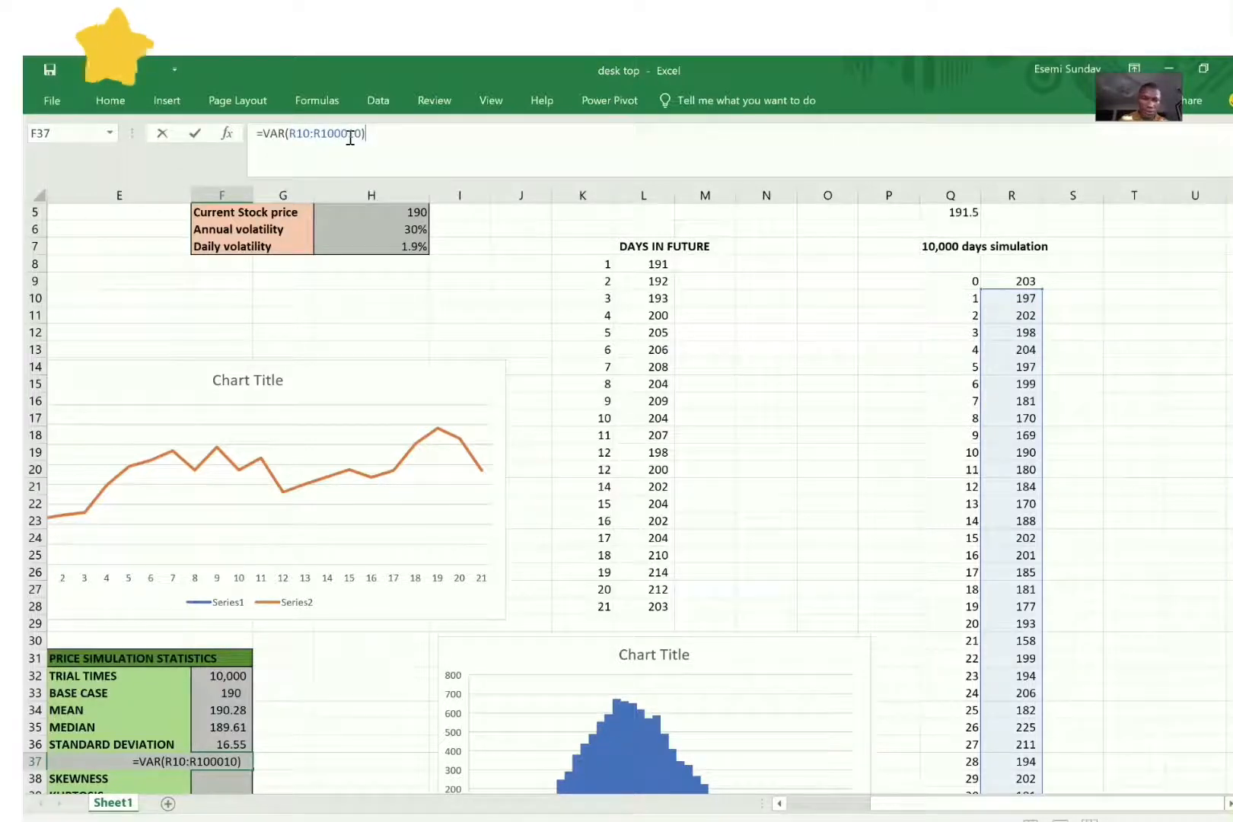
key(Return)
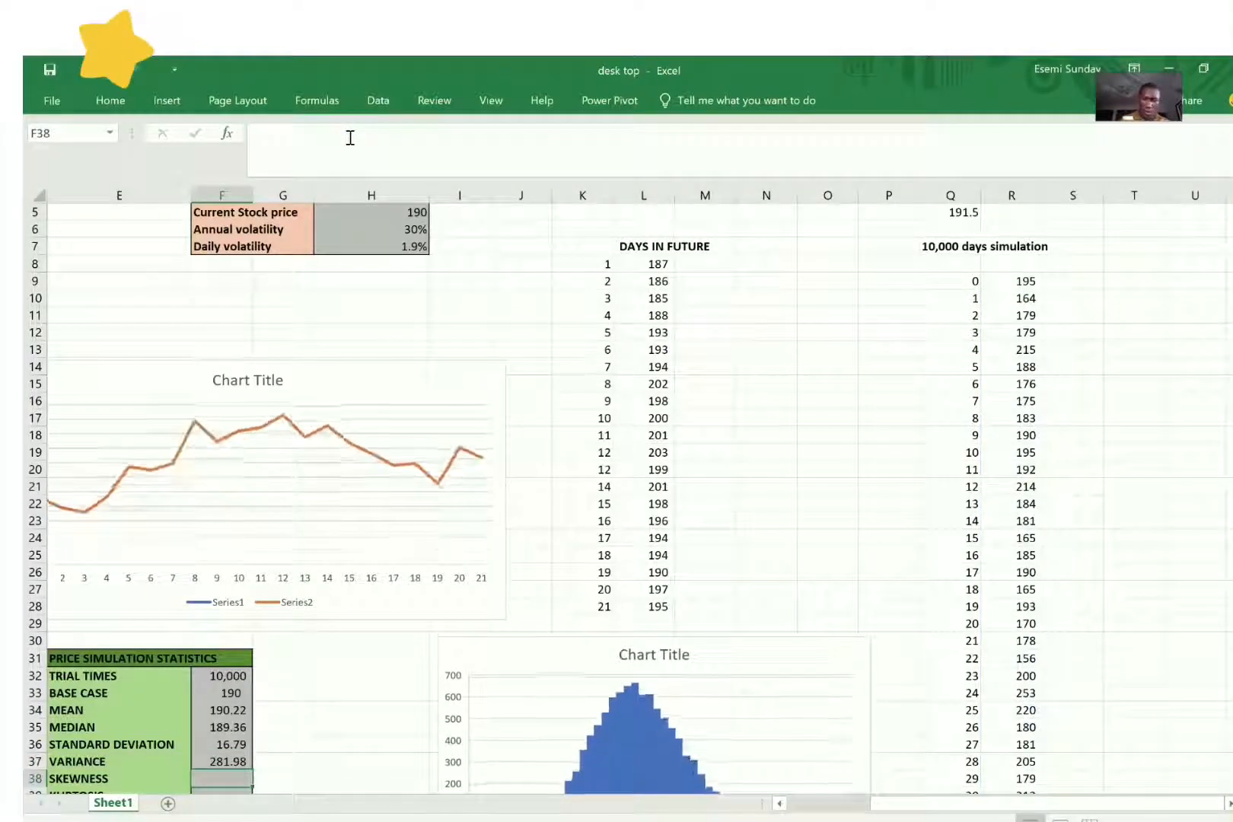
Step: Build the skewness formula in F38 with the SKEW function over the simulated prices R10:R10010
text(=)
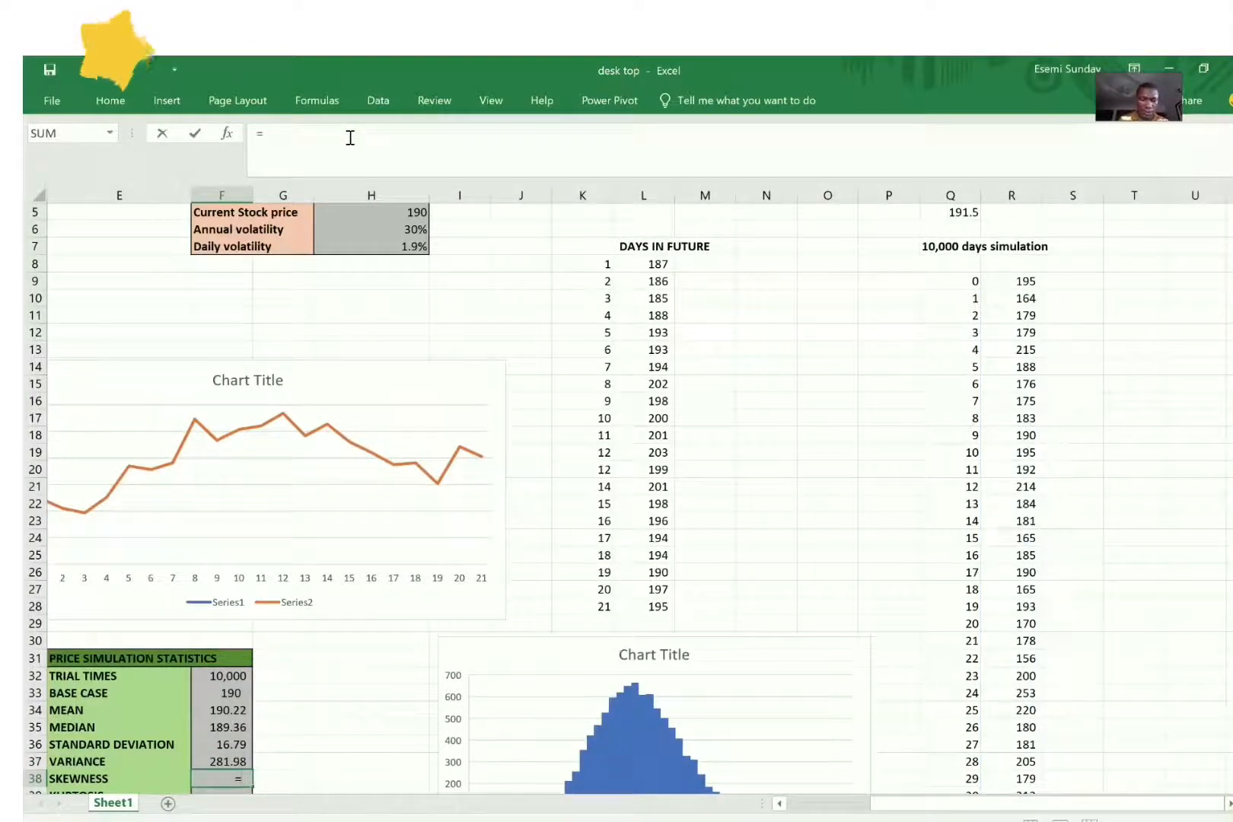
text(sk)
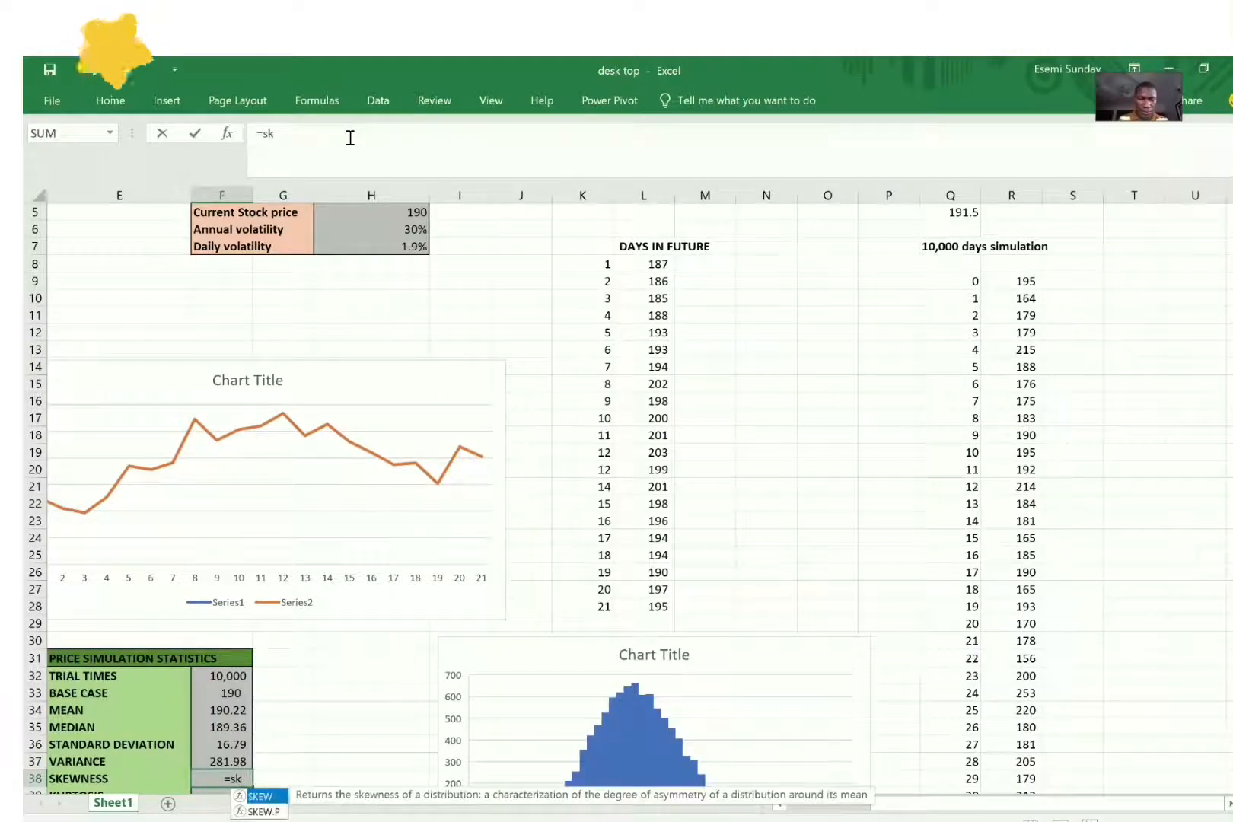
text(we)
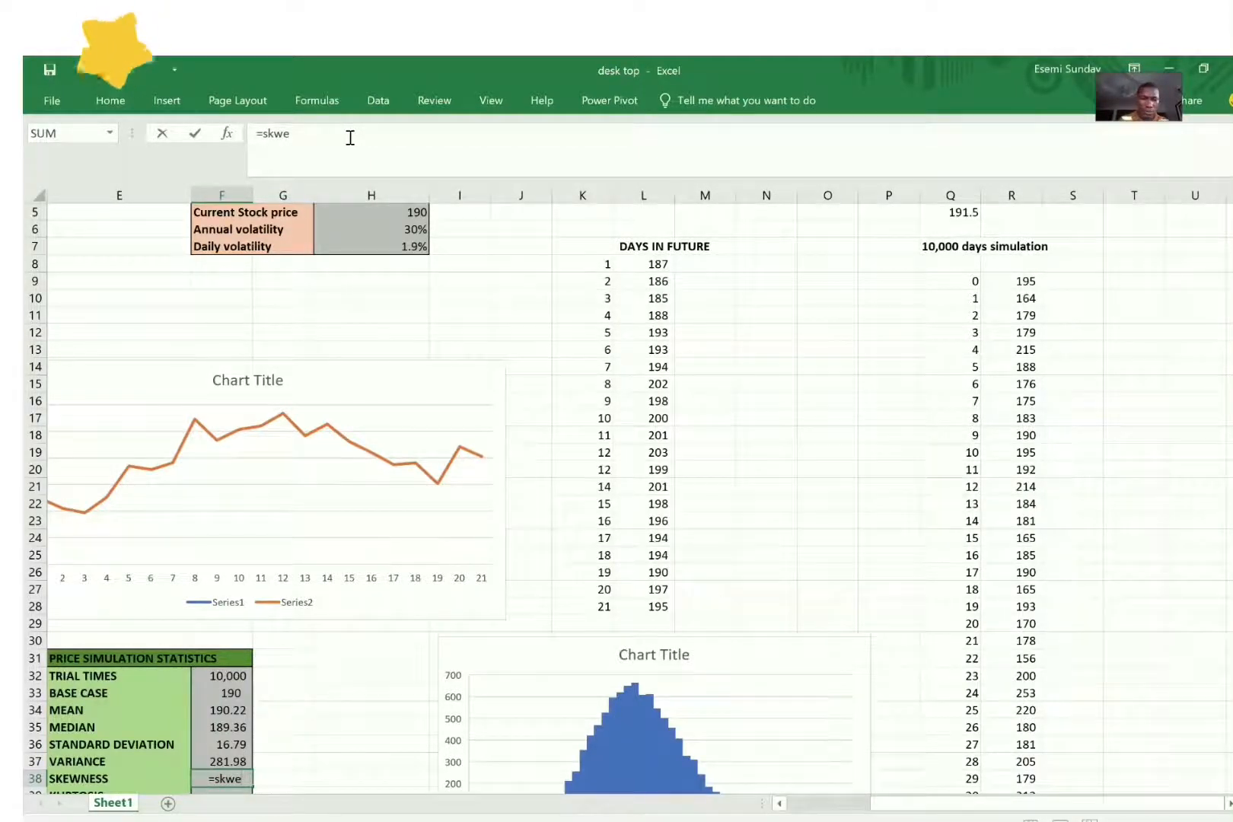
key(BackSpace)
key(BackSpace)
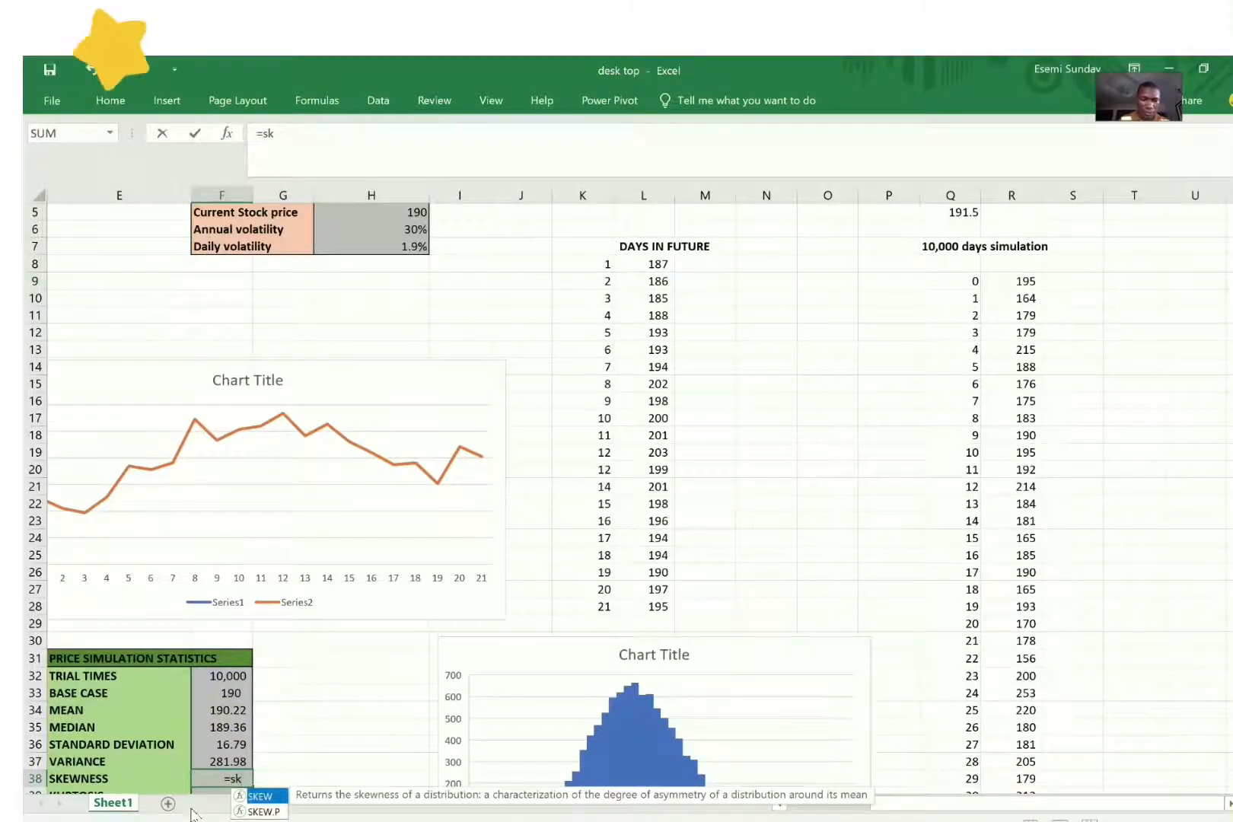
double_click(265, 799)
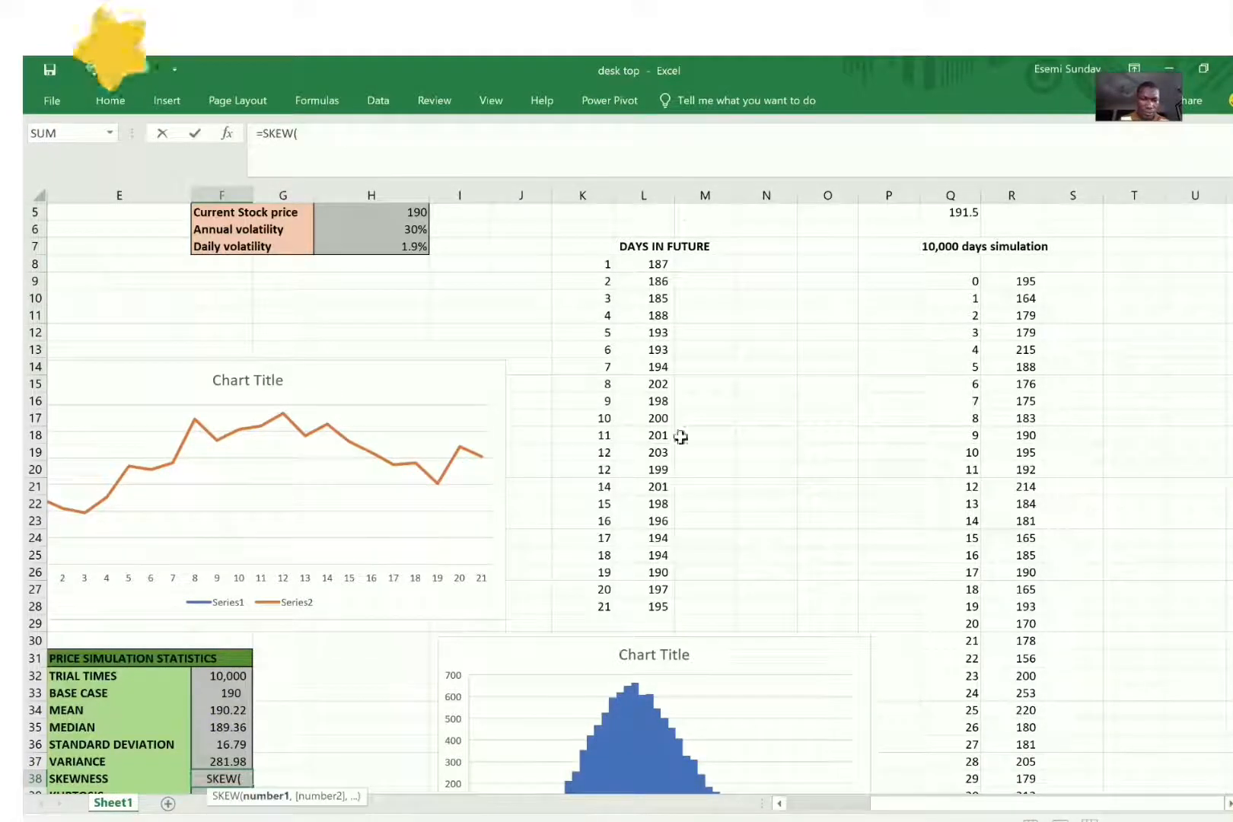
click(1031, 298)
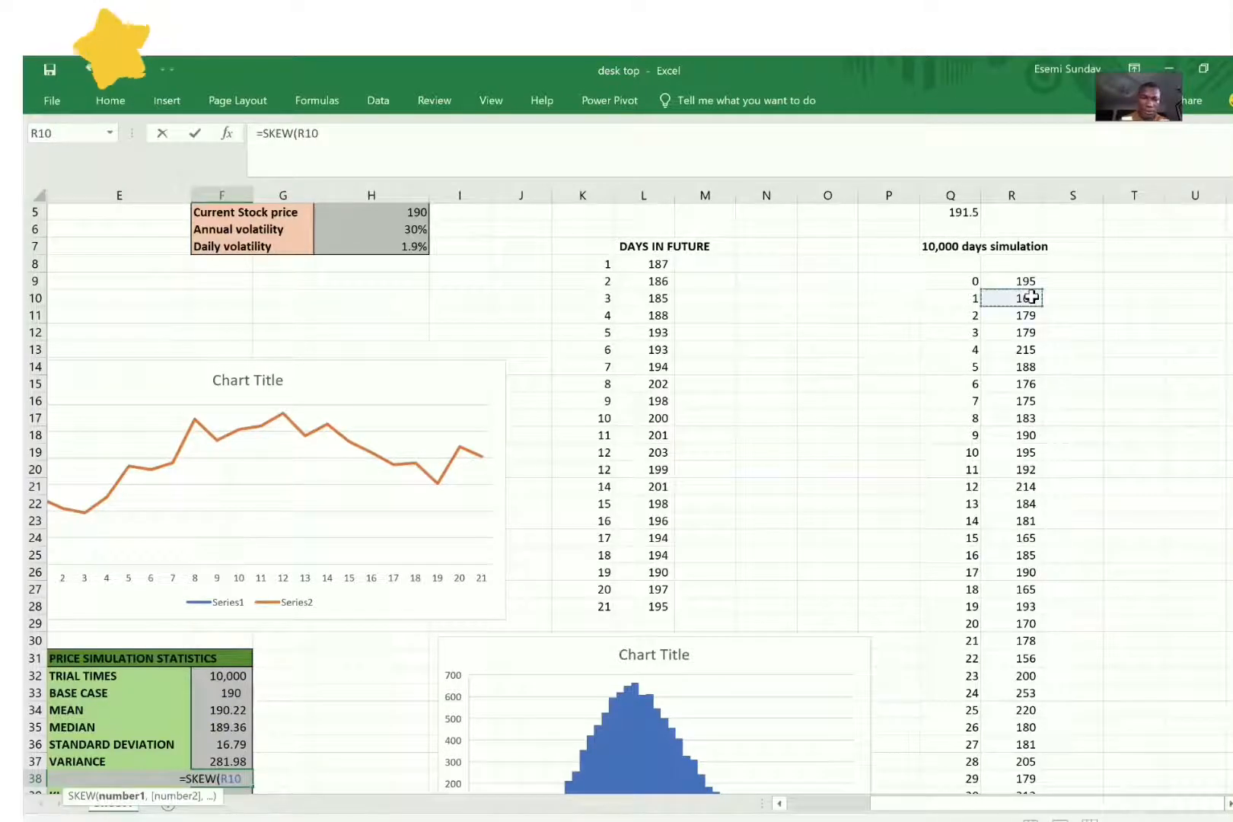
text(:R)
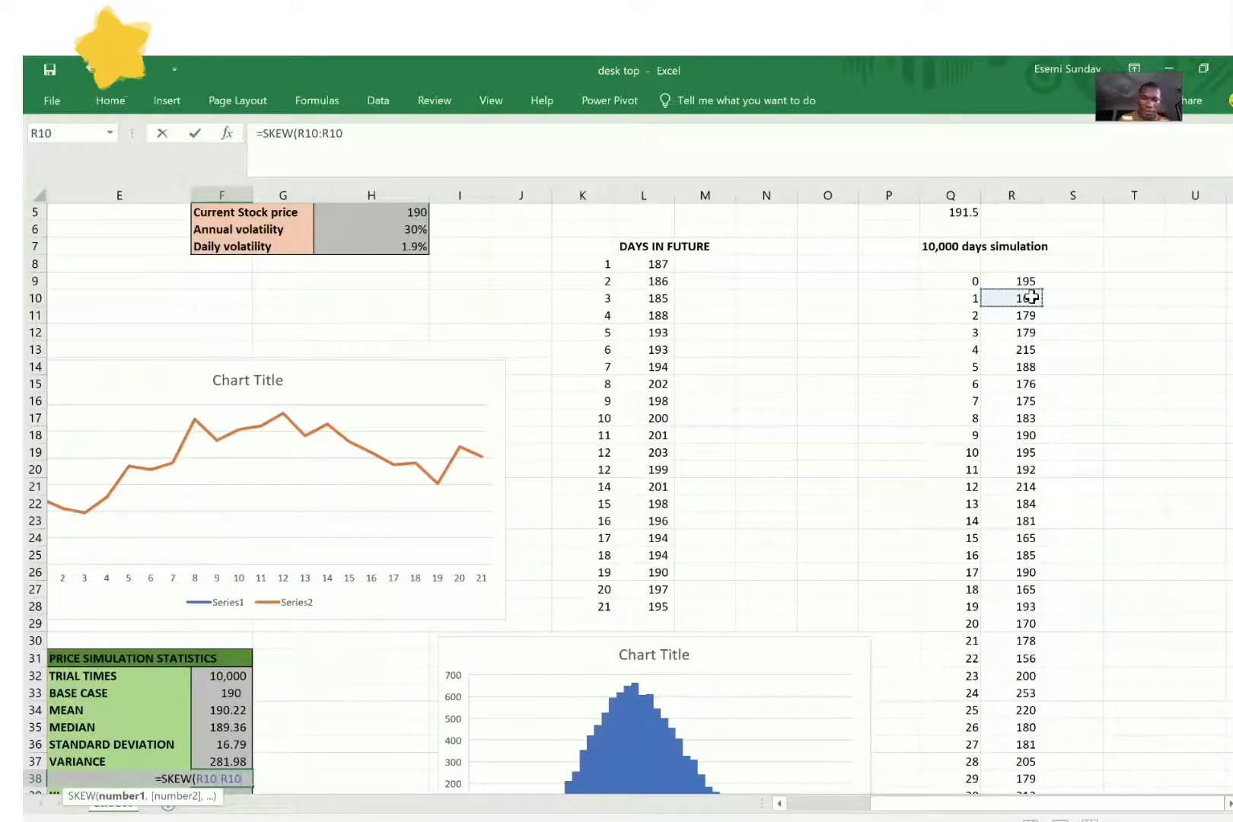
text(10)
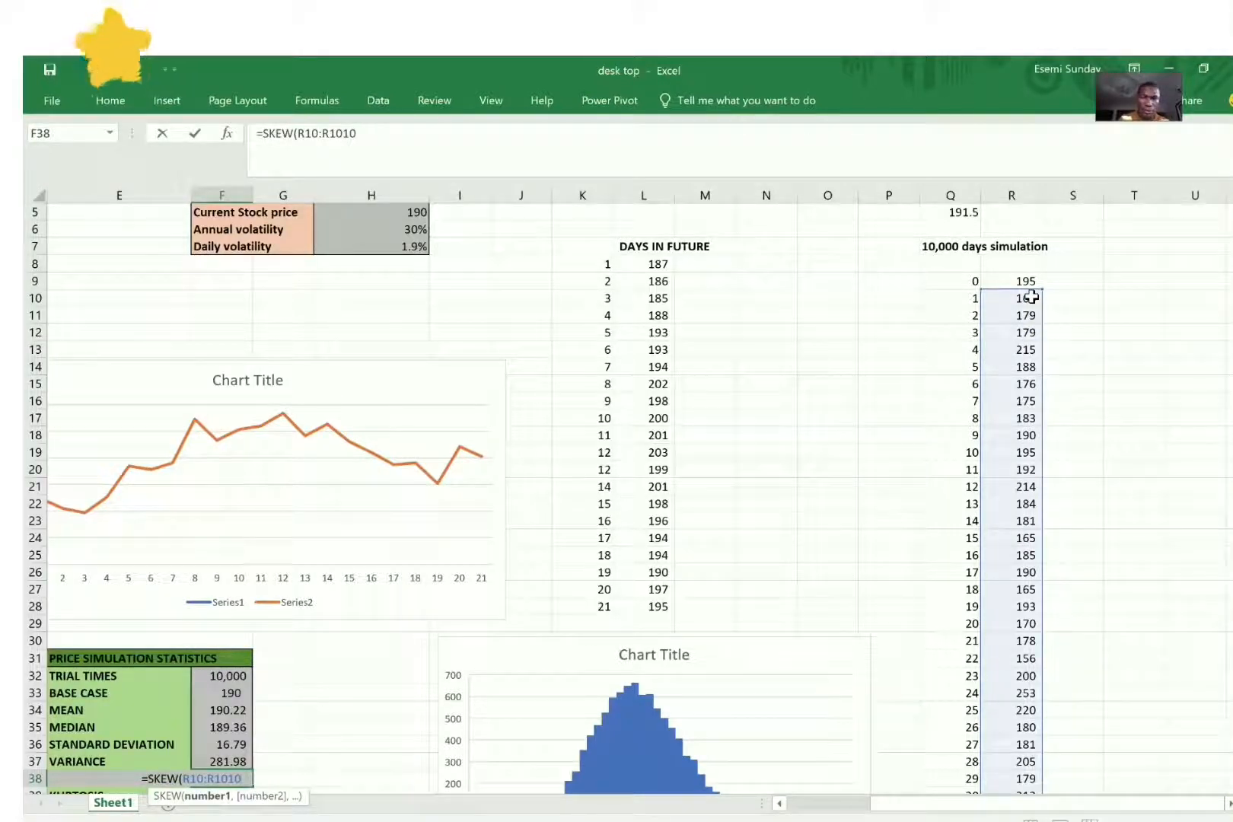
key(BackSpace)
key(BackSpace)
text(010)
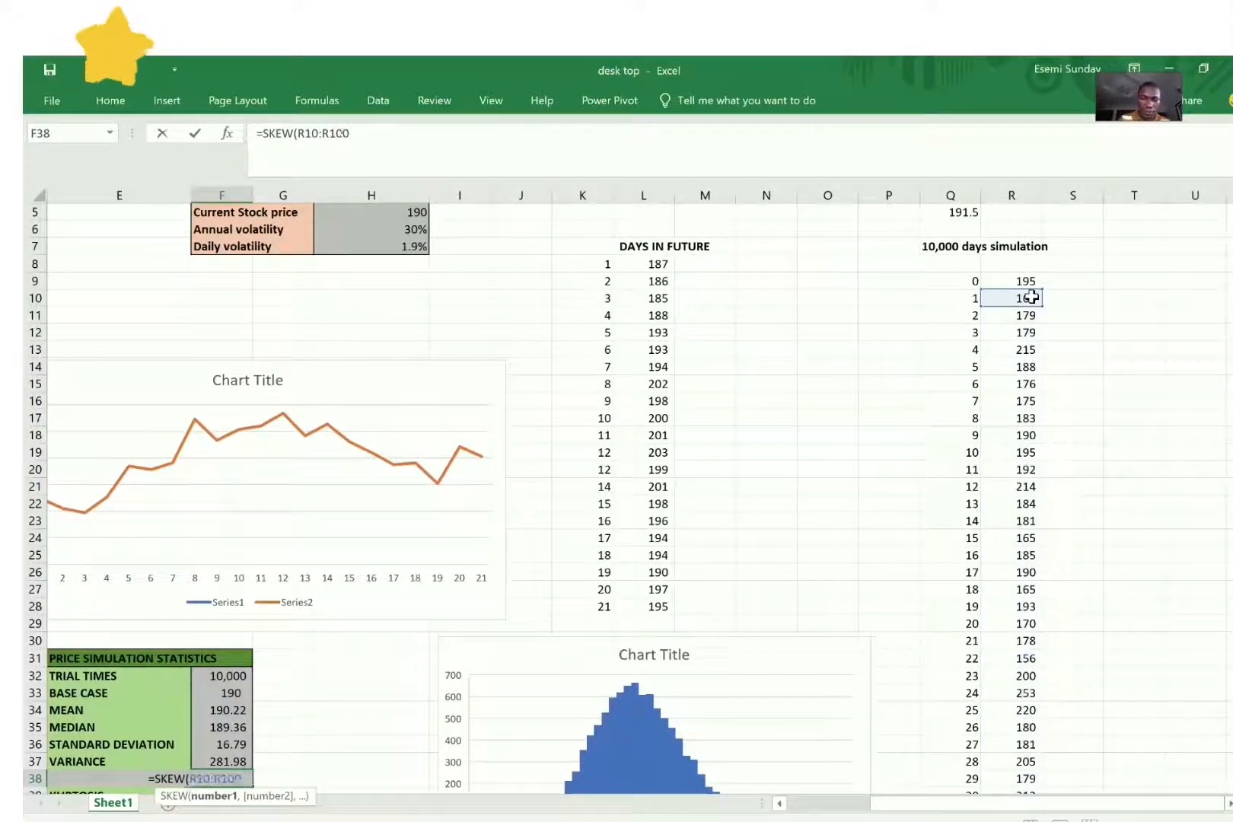